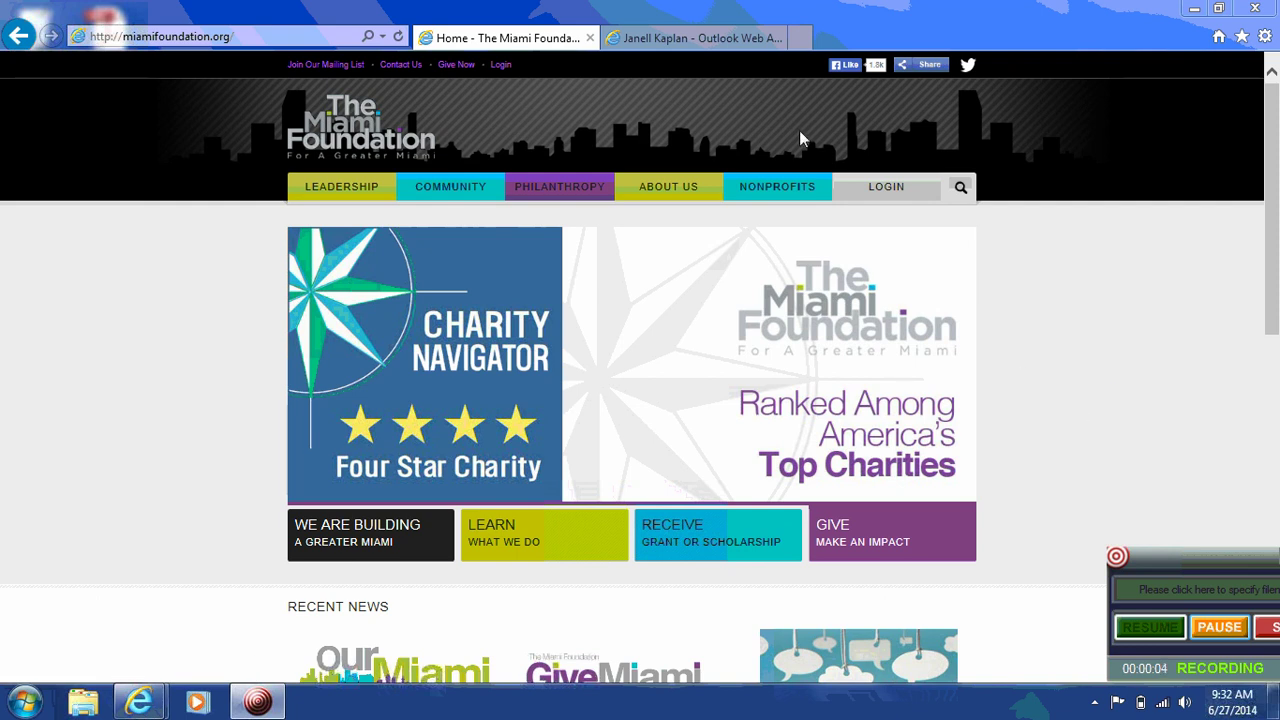
Step: Bring up the NONPROFITS dropdown menu on The Miami Foundation home page
mouse_move(754, 181)
Step: Go to Nonprofit Login, start a new registration, and search for the foundation by its EIN
mouse_move(818, 188)
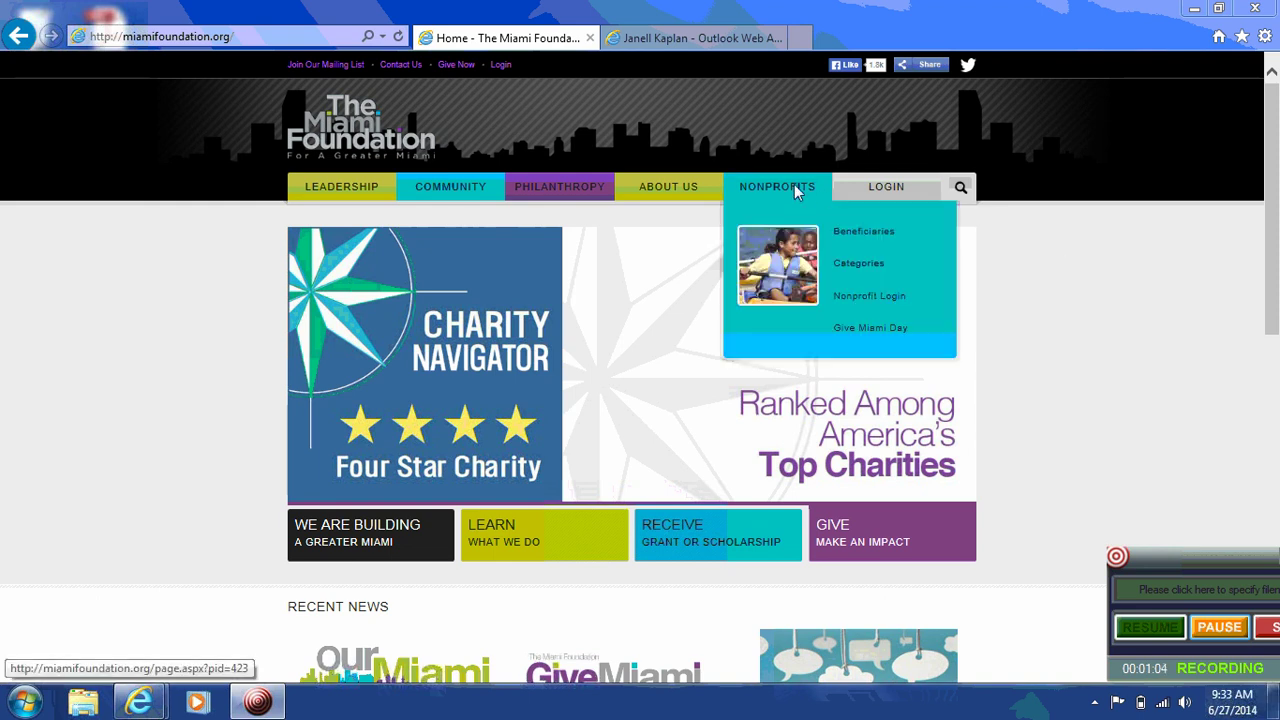
click(855, 300)
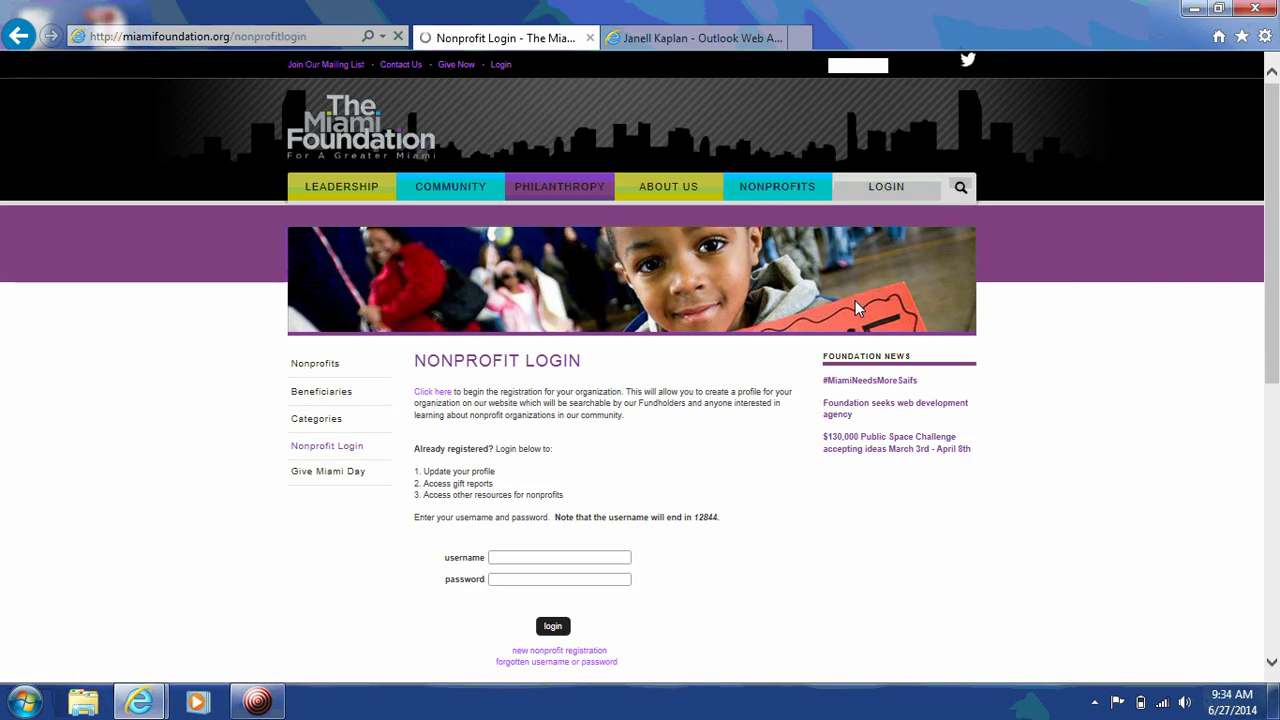
click(433, 393)
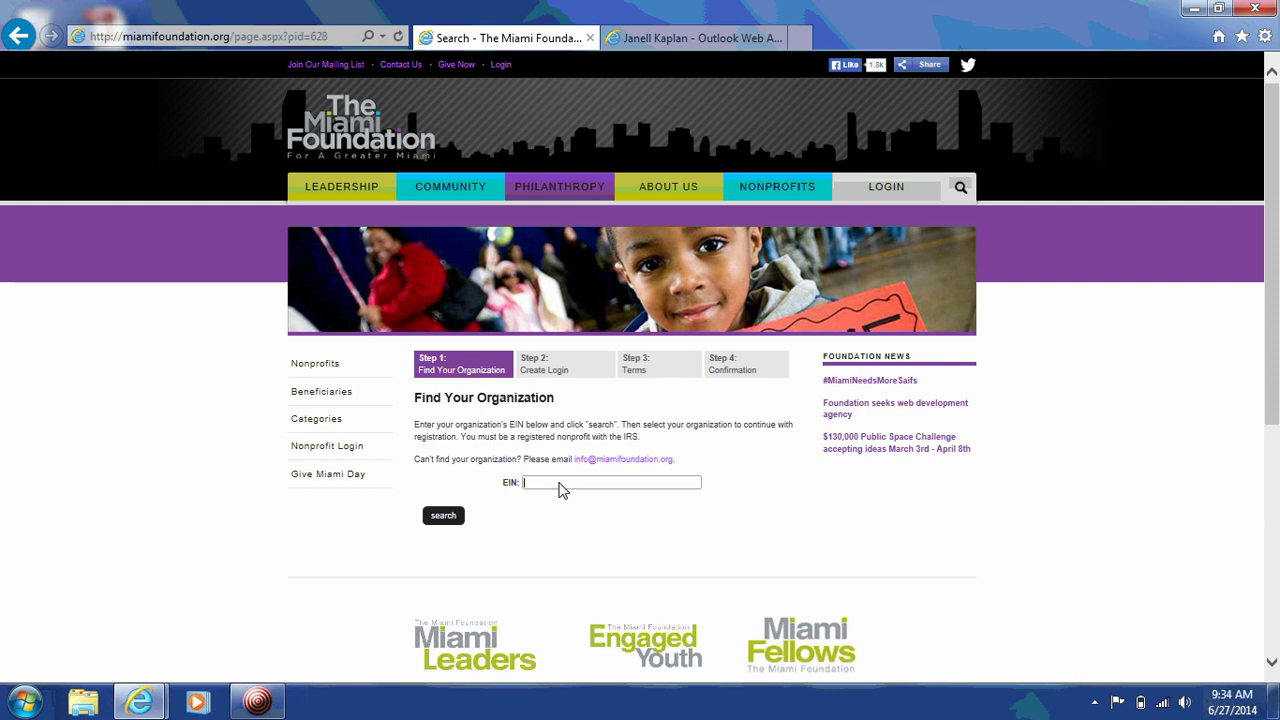
click(446, 518)
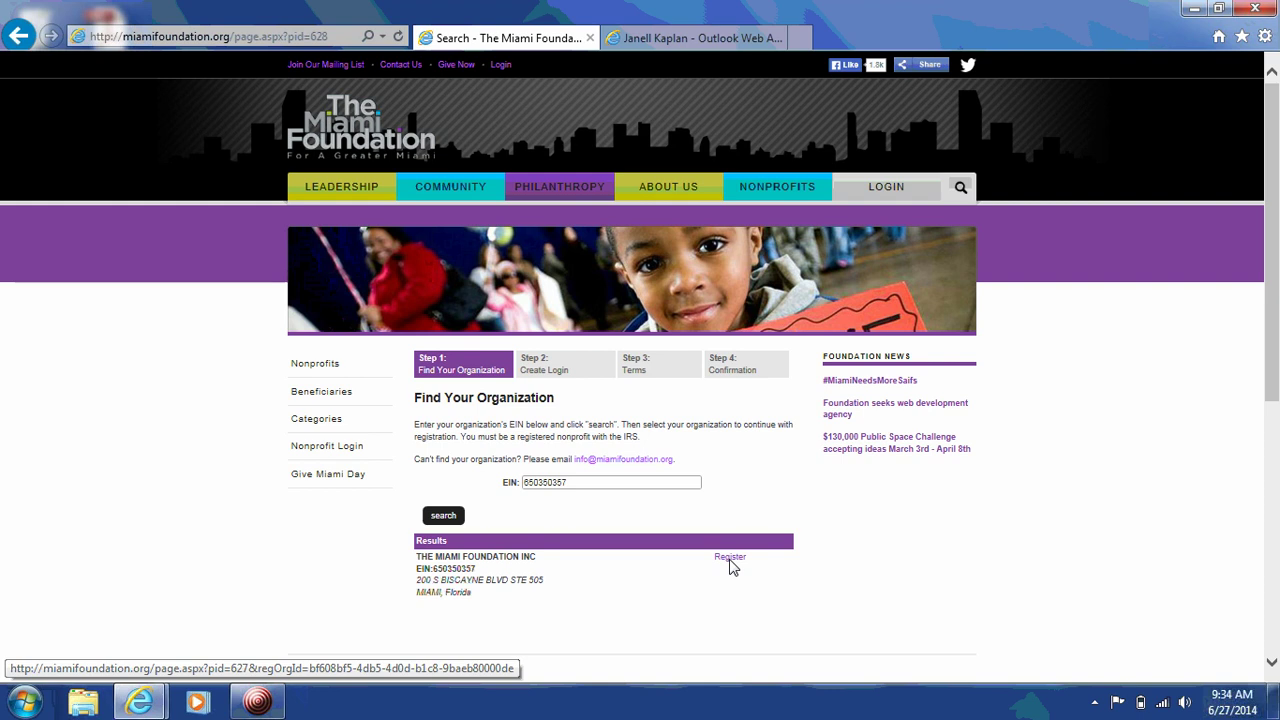
Step: Register the found foundation and choose Ms. as the contact's title
click(730, 560)
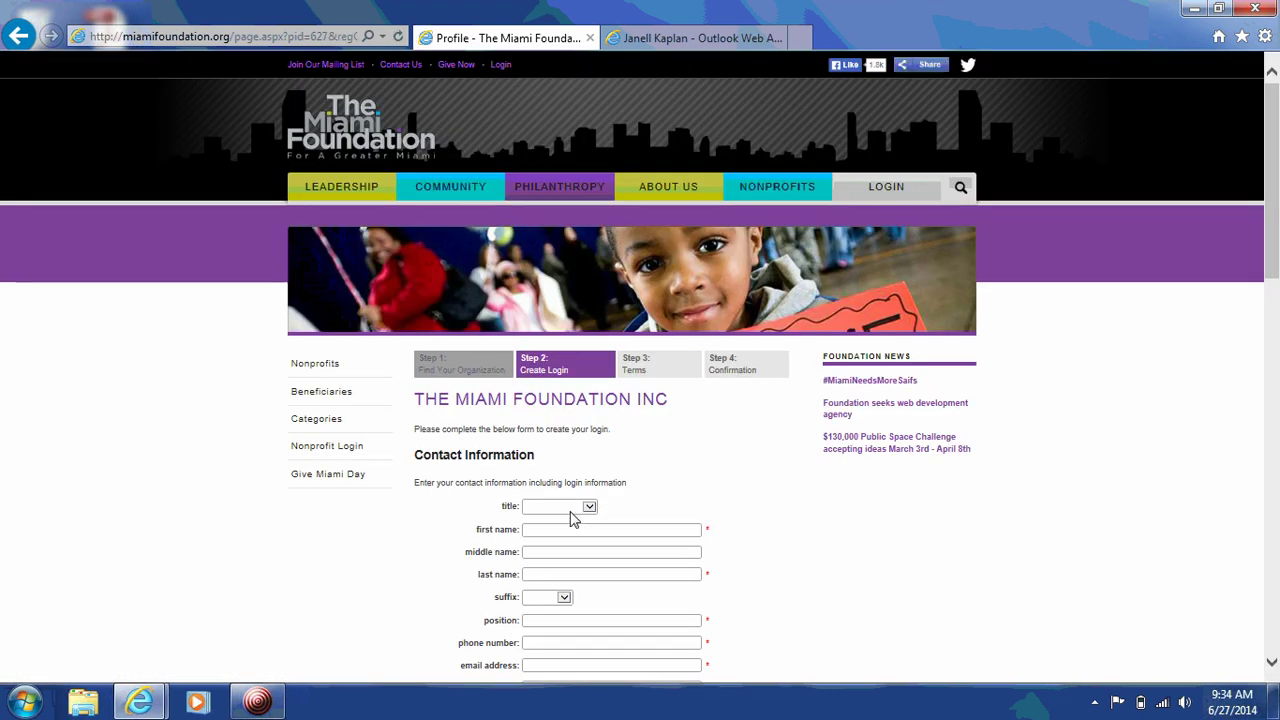
click(573, 514)
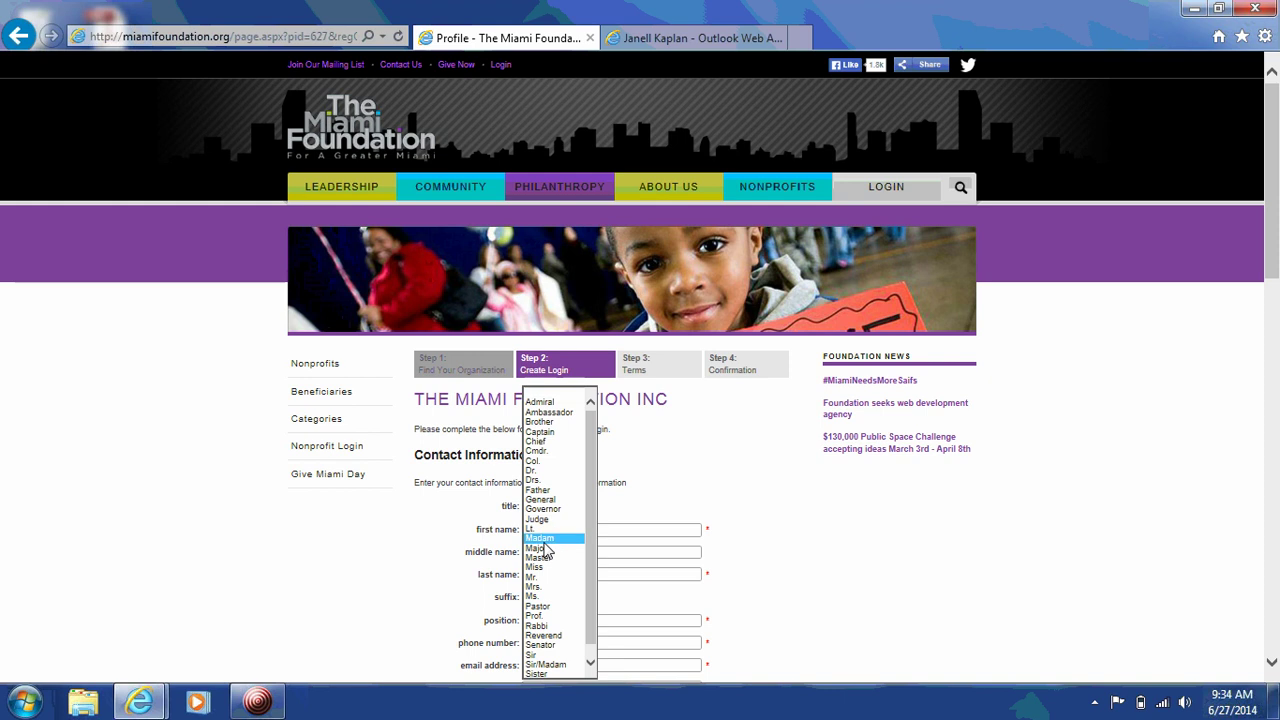
click(548, 596)
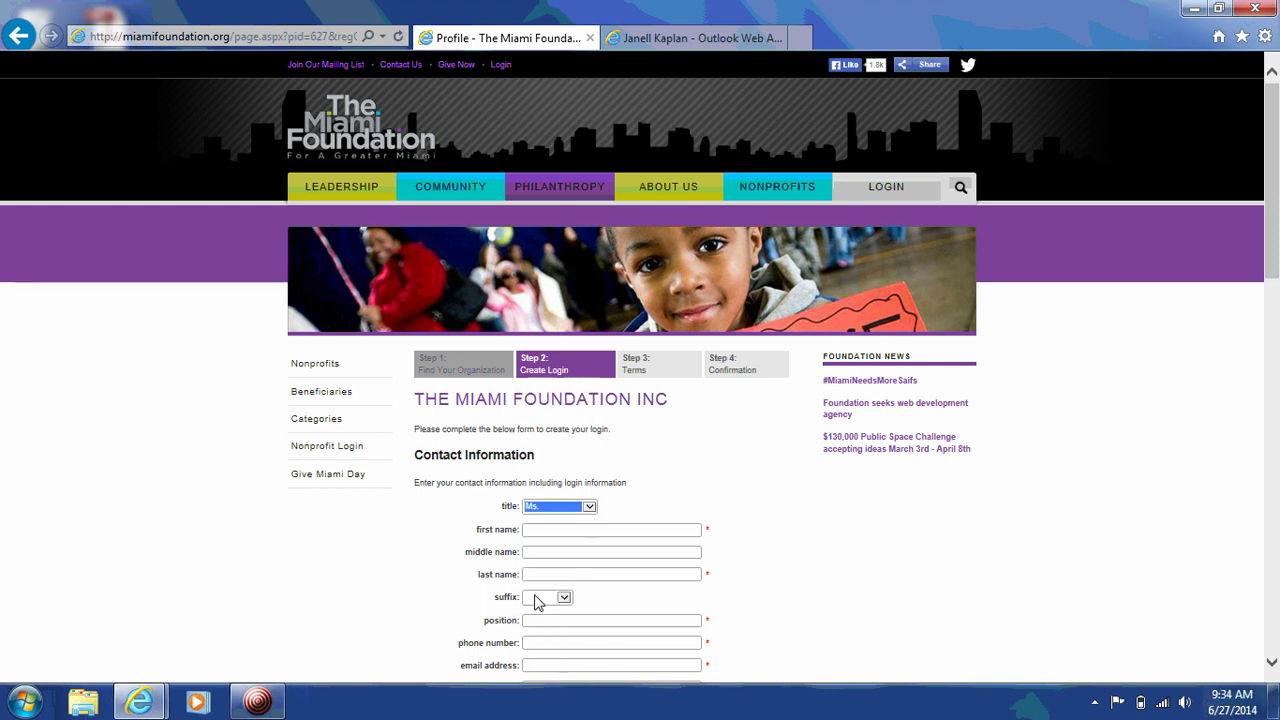
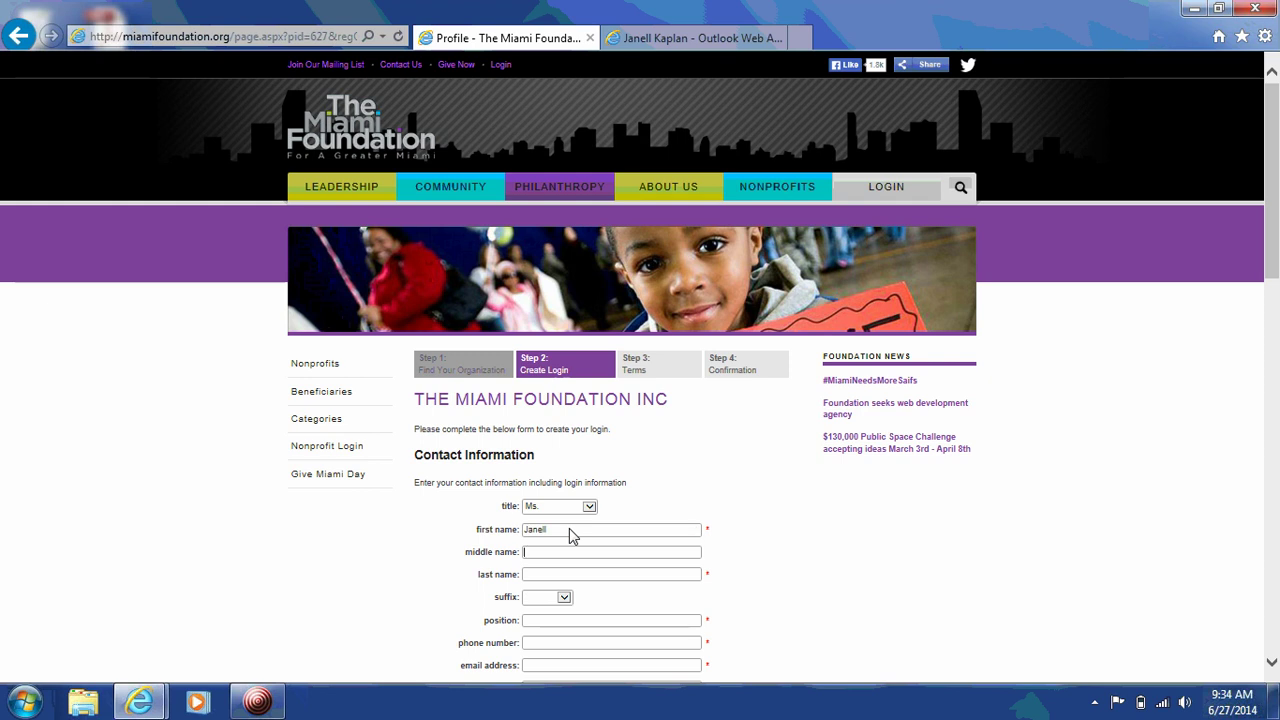
Step: Enter the contact's first and last name, position Development Officer, phone number and e-mail
key(Tab)
key(Tab)
key(Tab)
text(Development Officer)
key(Tab)
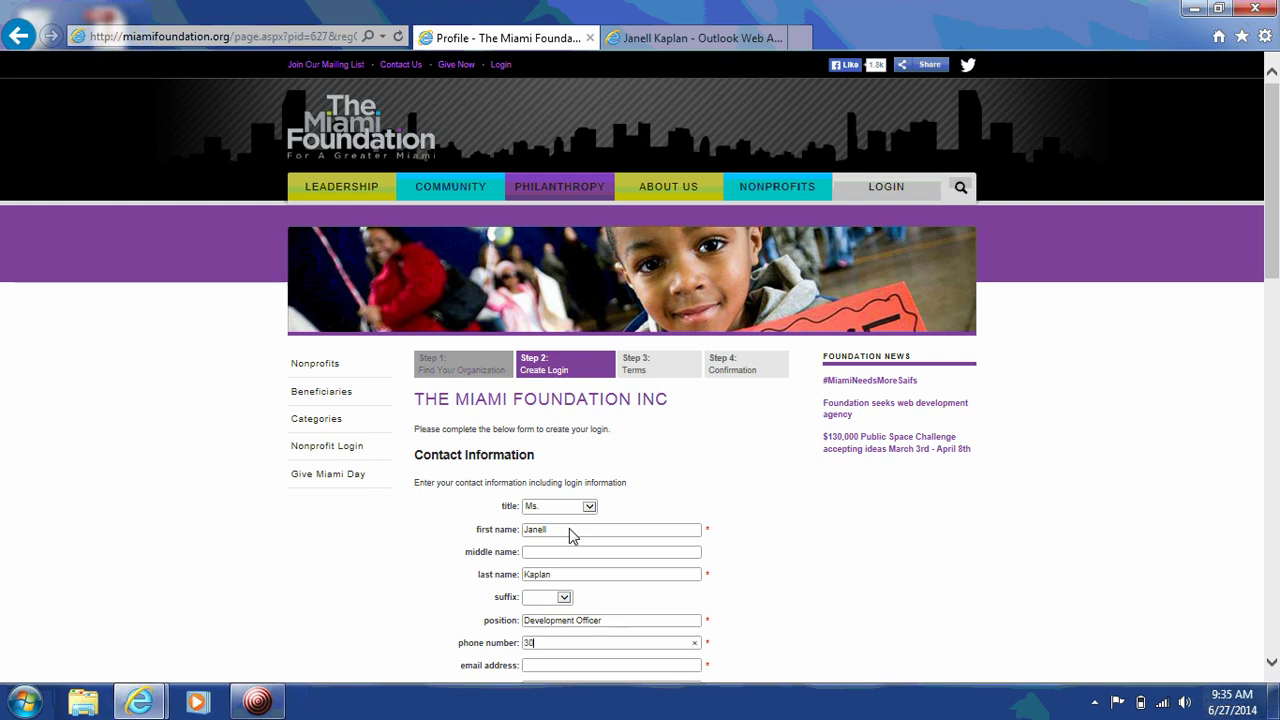
key(Tab)
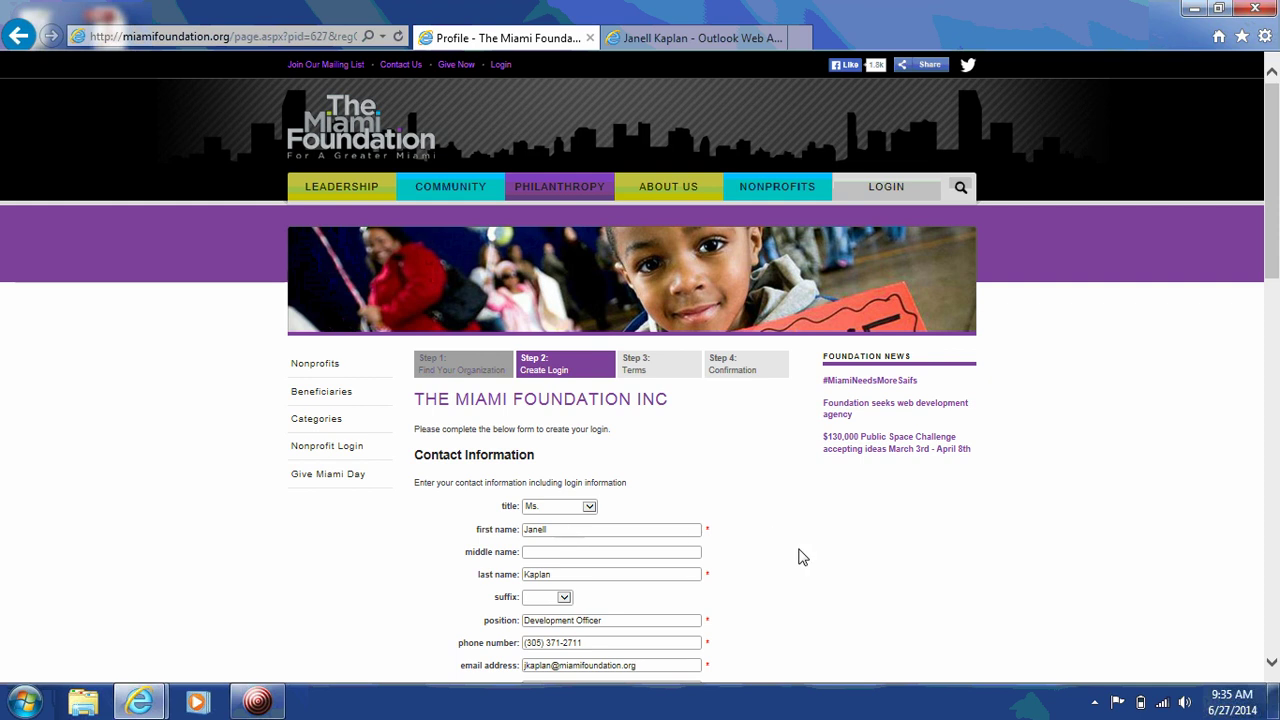
Step: Confirm the contact's e-mail address and enter the username, password and password confirmation
scroll(798, 557, down, 3)
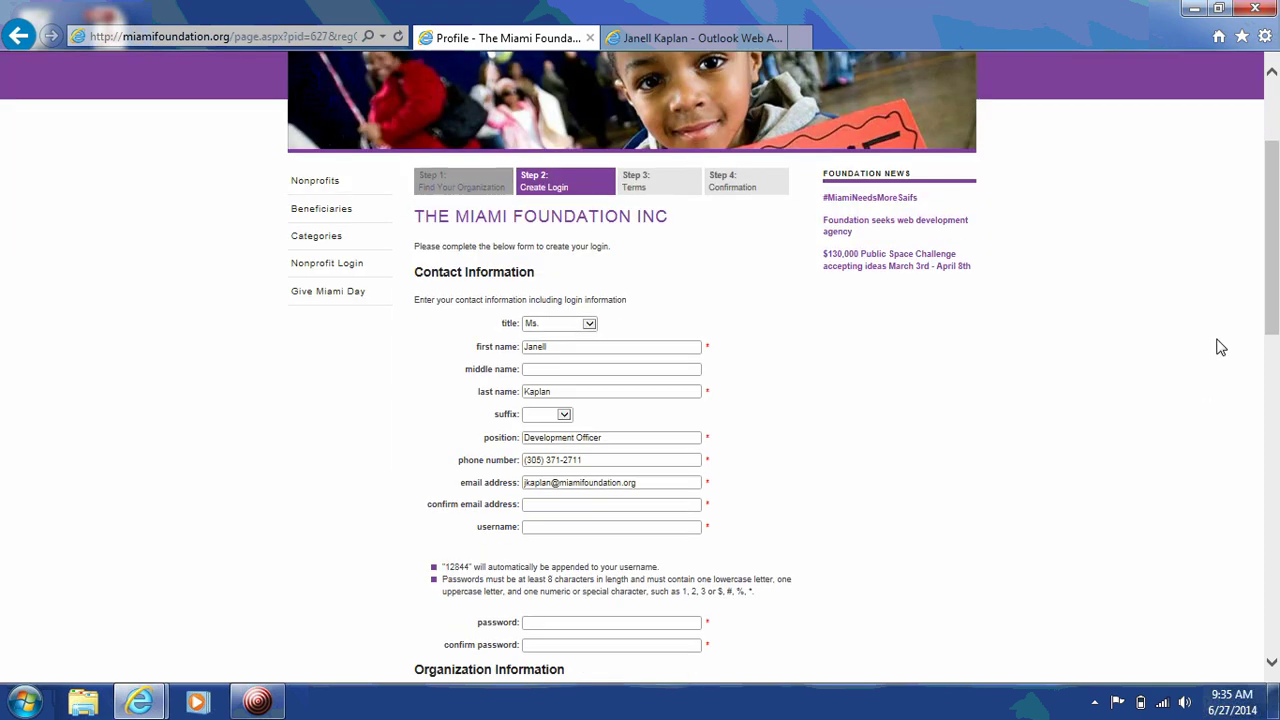
scroll(1275, 340, down, 2)
scroll(1275, 340, down, 3)
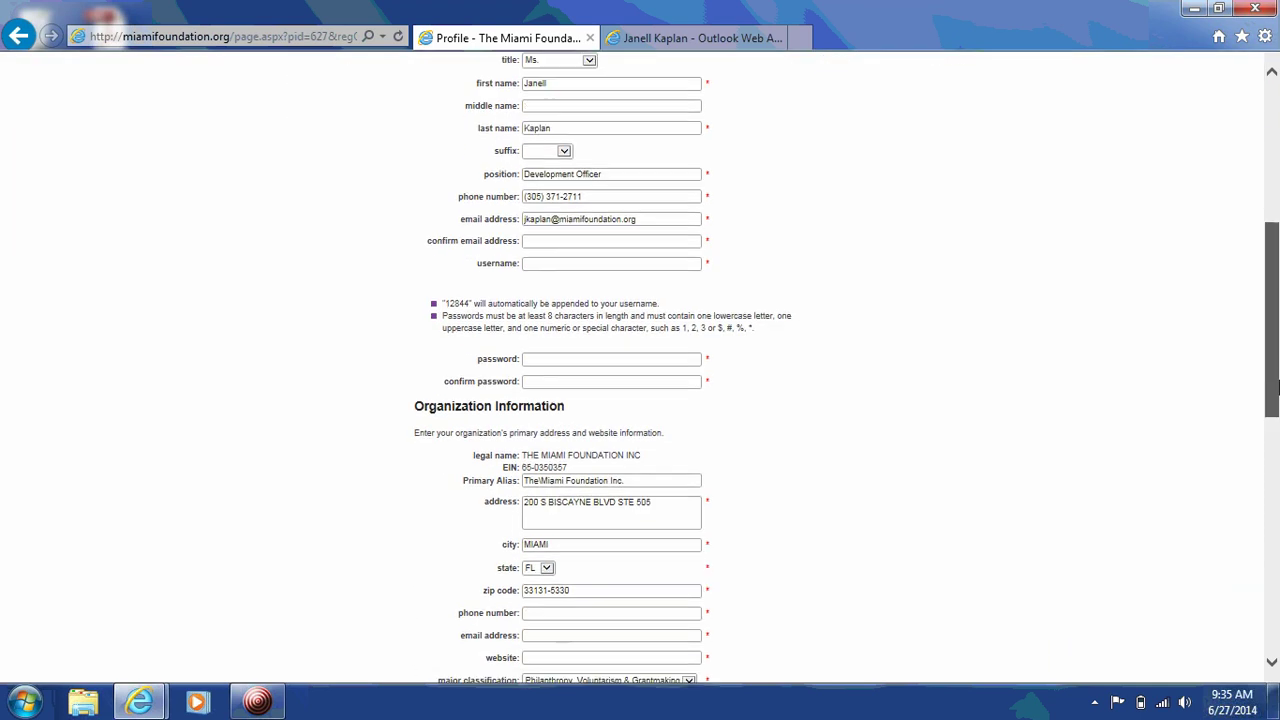
click(532, 246)
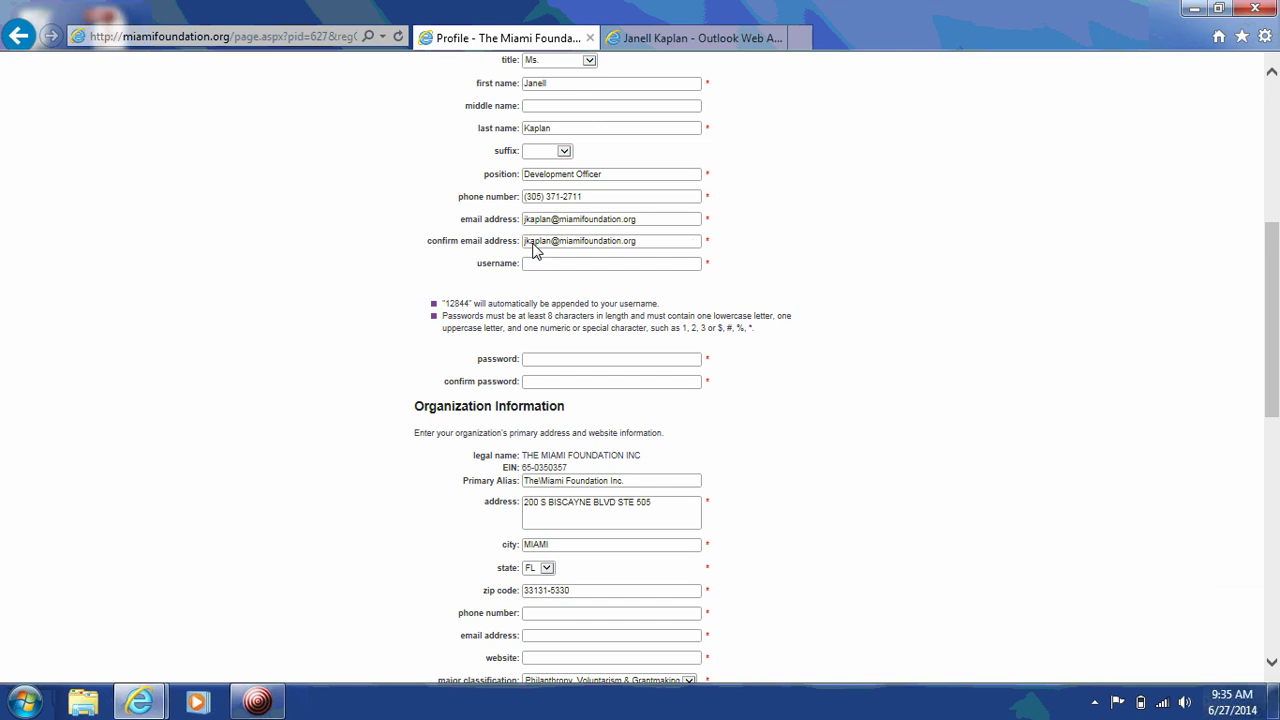
key(Tab)
click(1270, 333)
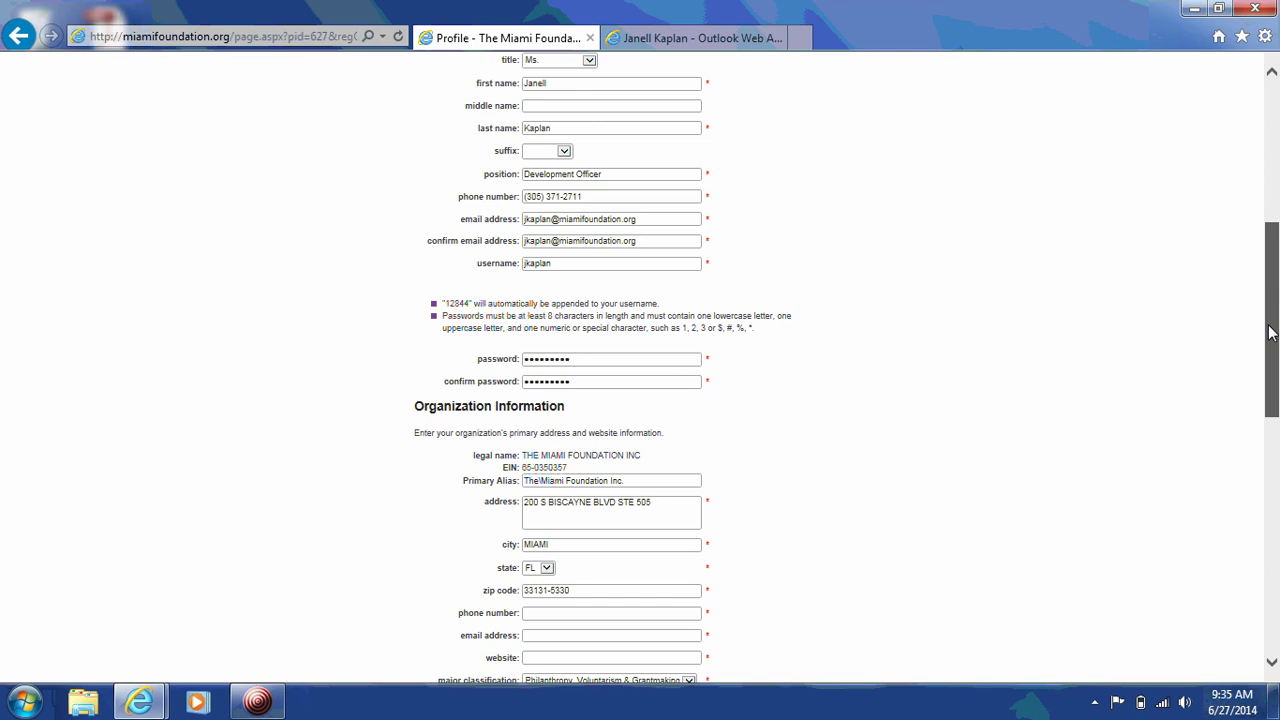
drag(1270, 333, 1261, 414)
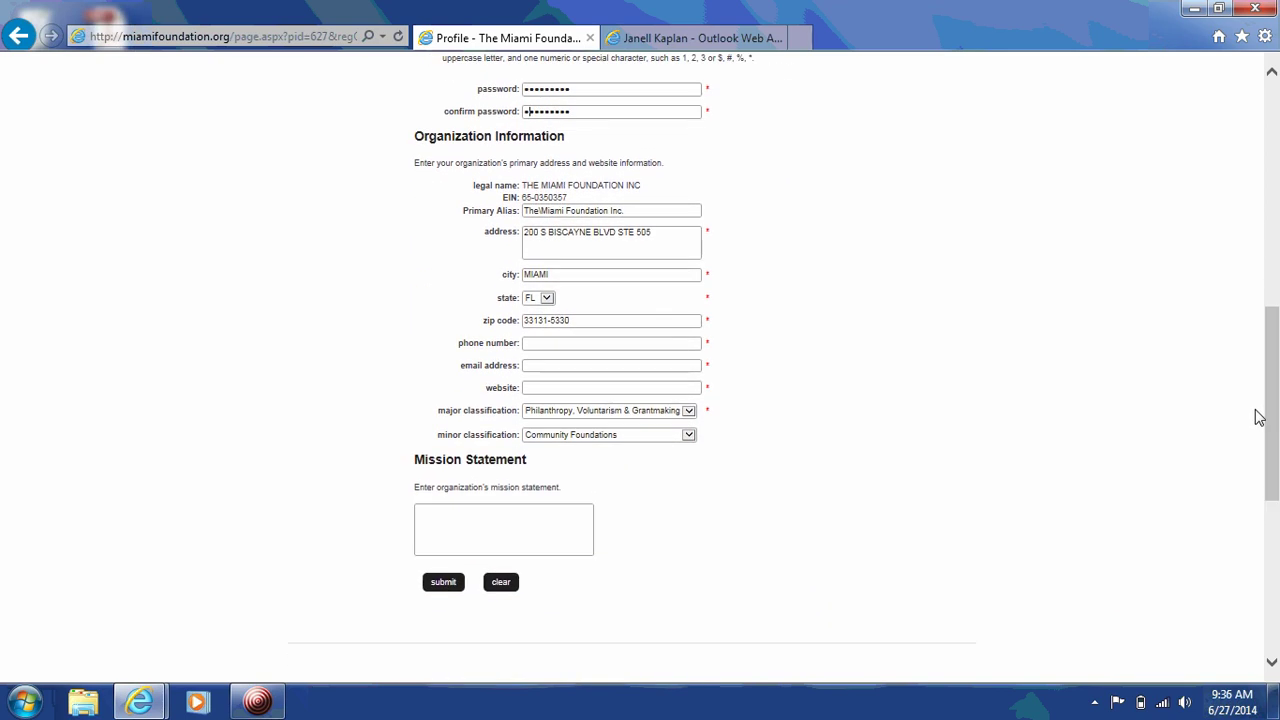
click(562, 345)
key(Tab)
key(Tab)
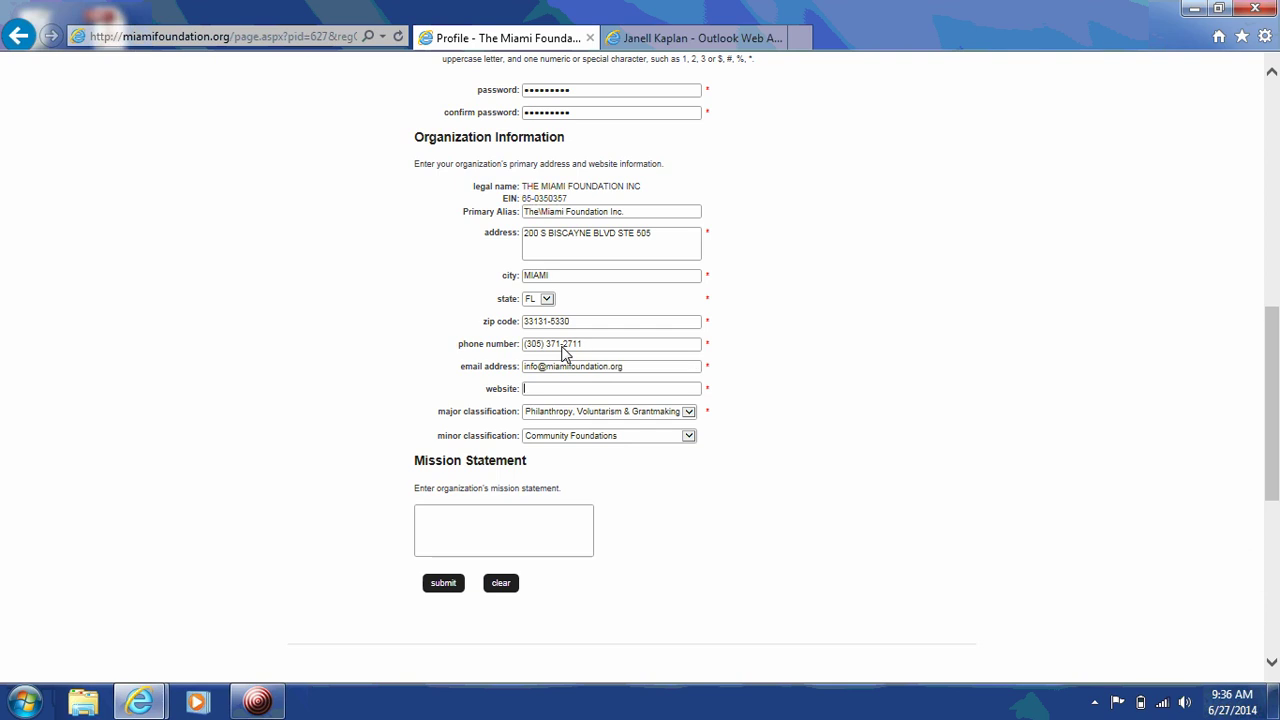
text(www.miamifoundation.org)
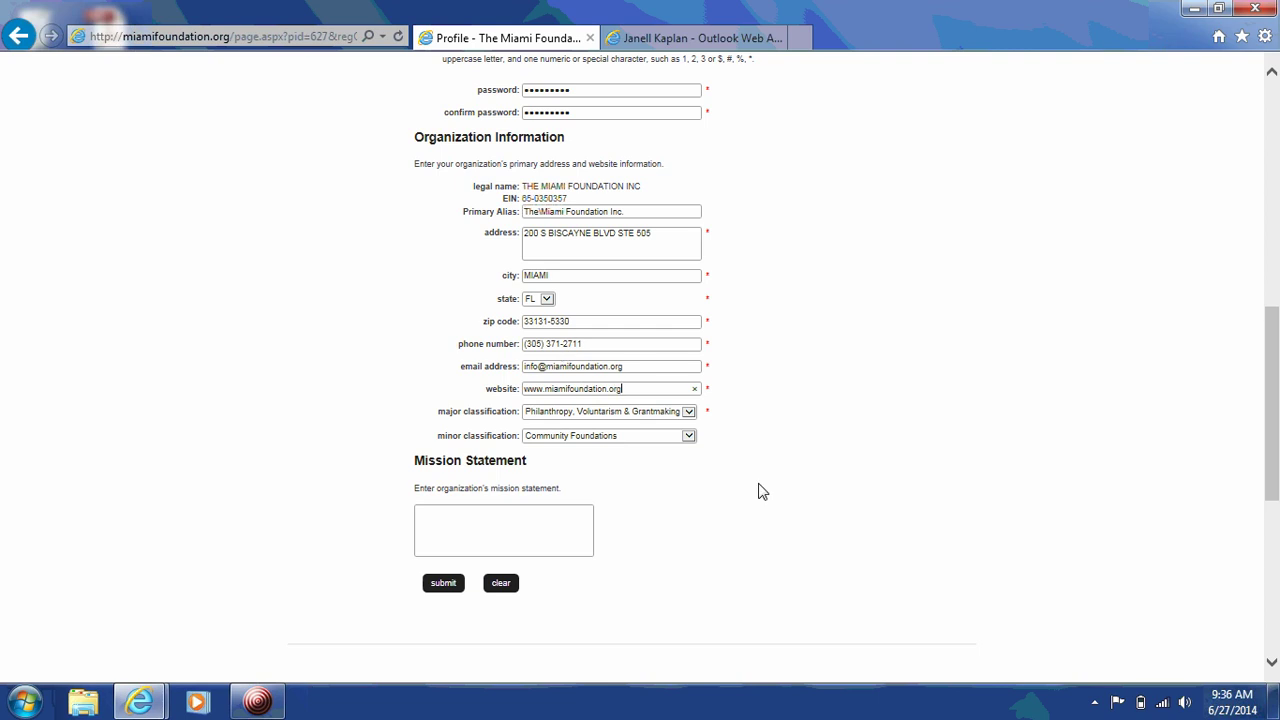
Step: Keep the Philanthropy/Community Foundations classifications and write the mission 'Building Community through Leadership and Philanthropy'
click(689, 413)
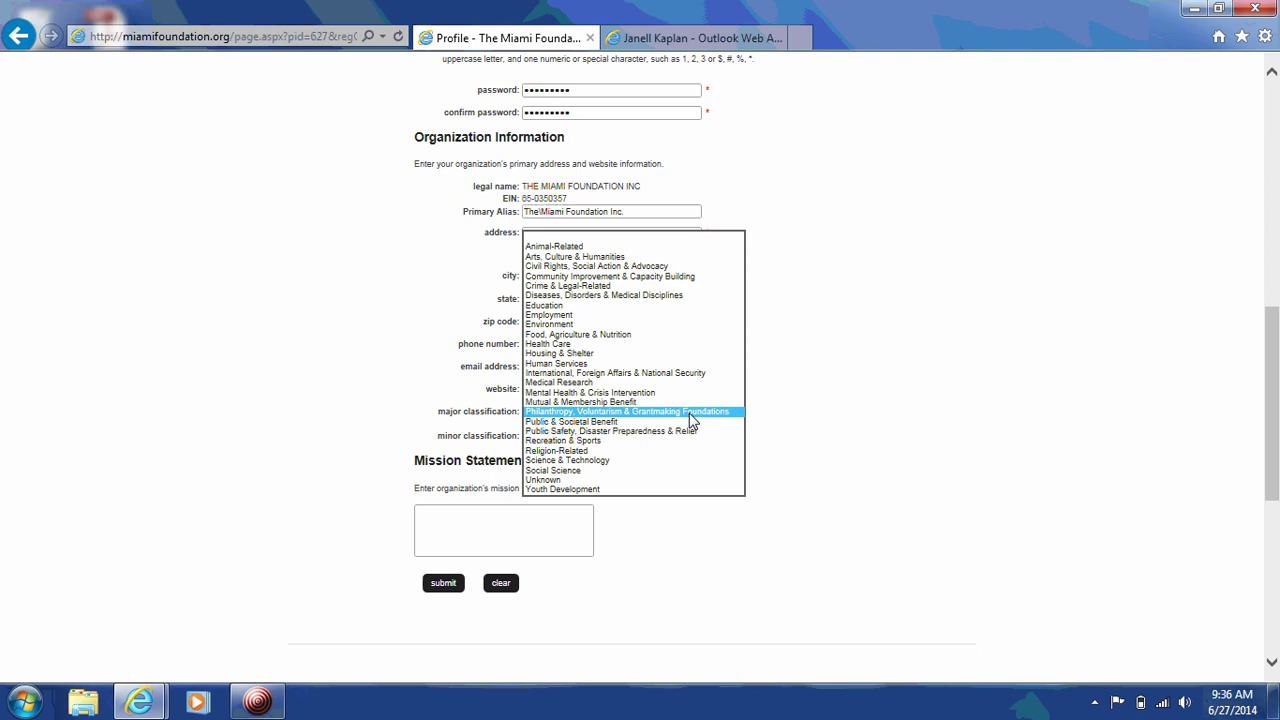
click(690, 412)
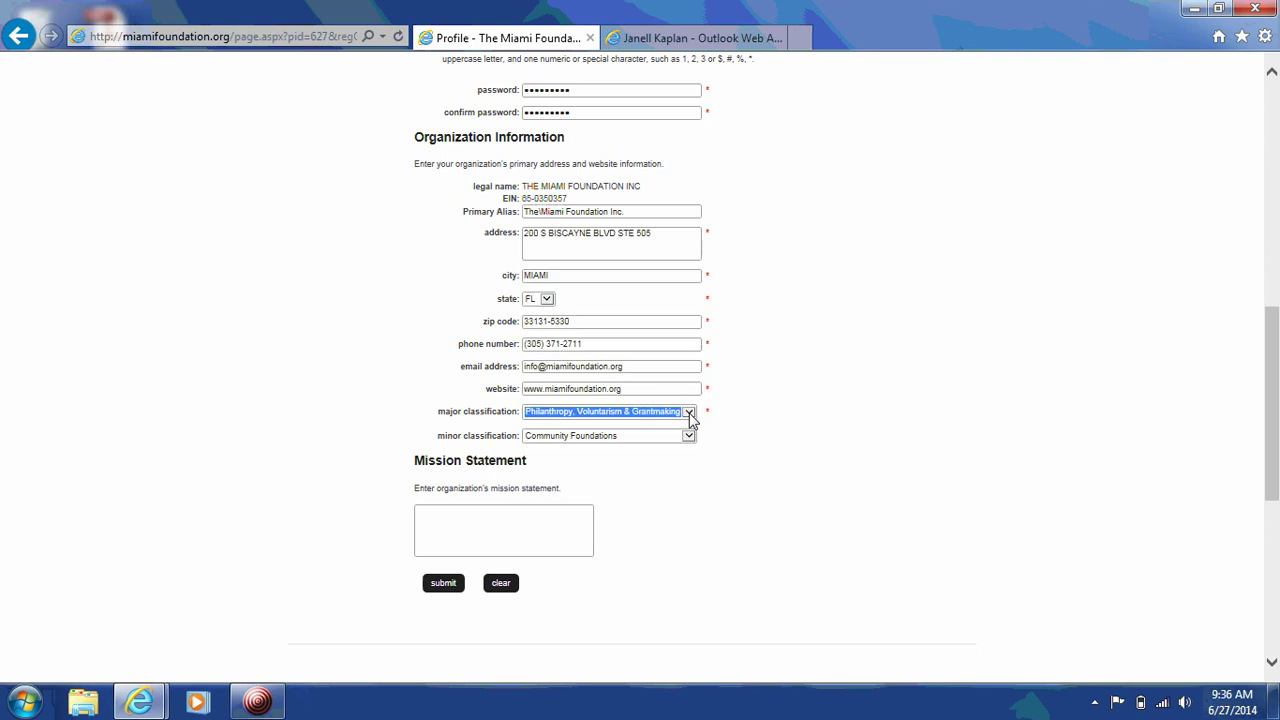
click(689, 437)
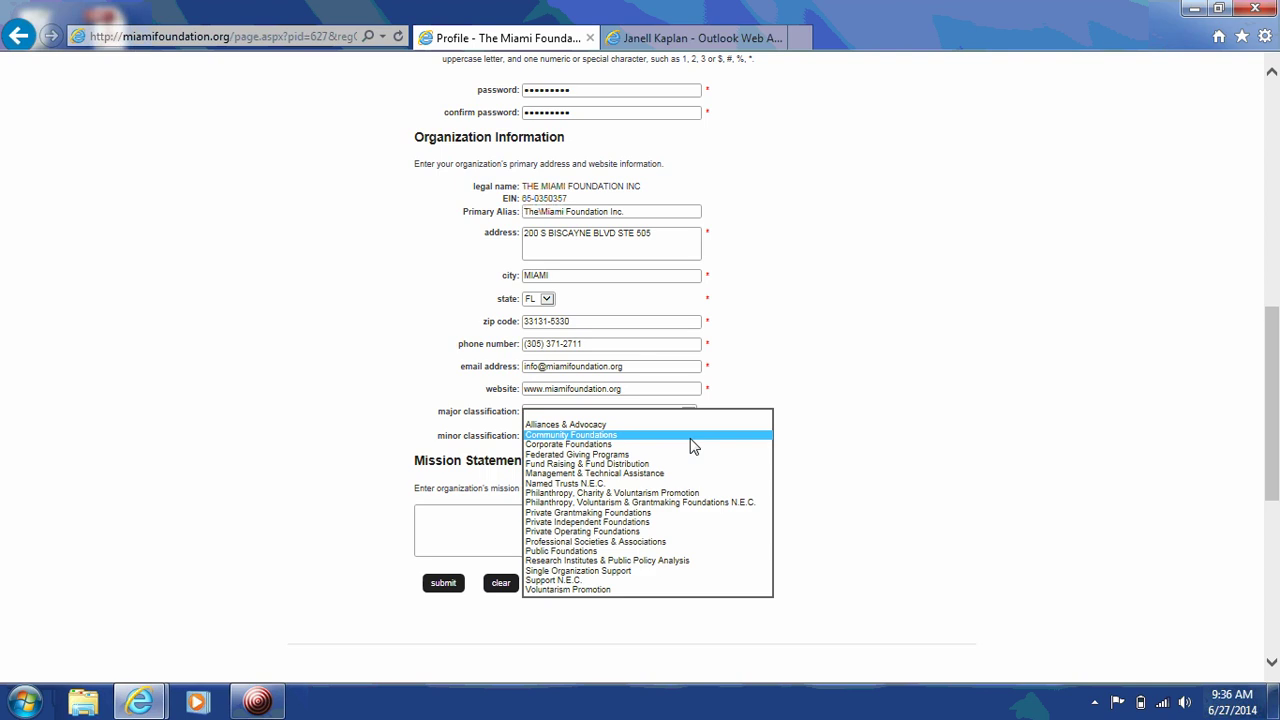
click(690, 438)
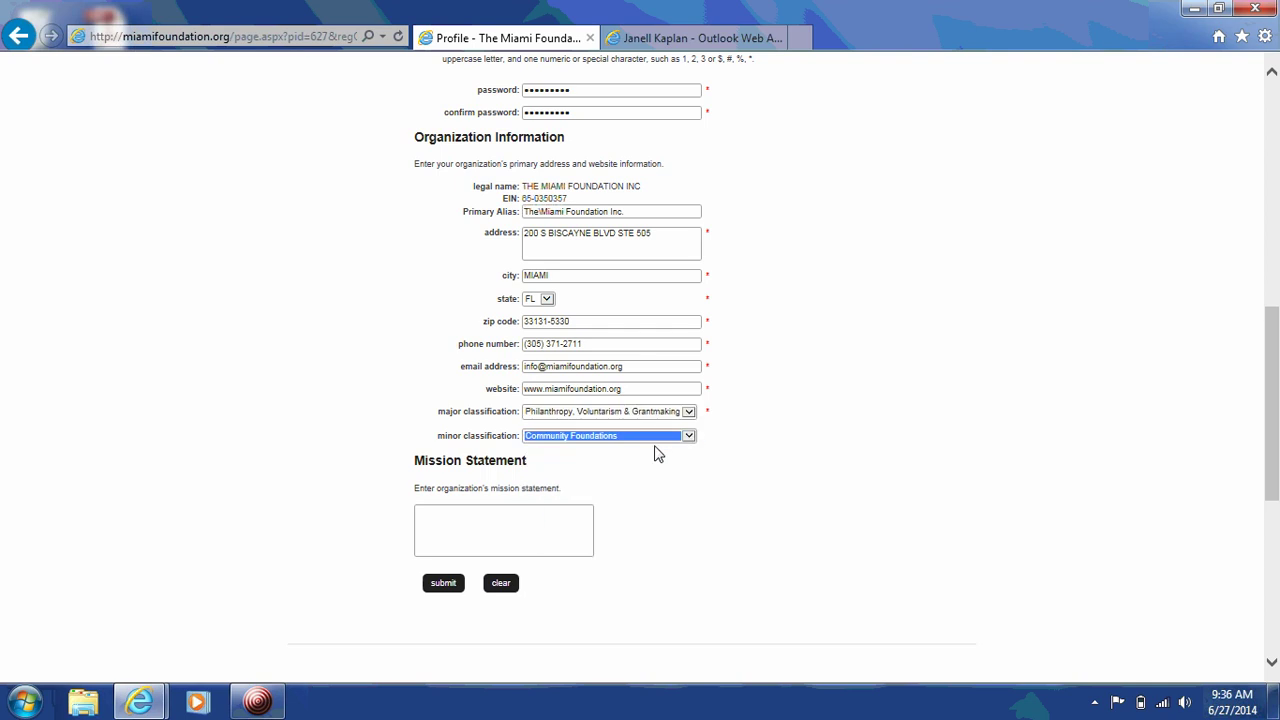
click(516, 520)
text(BUI)
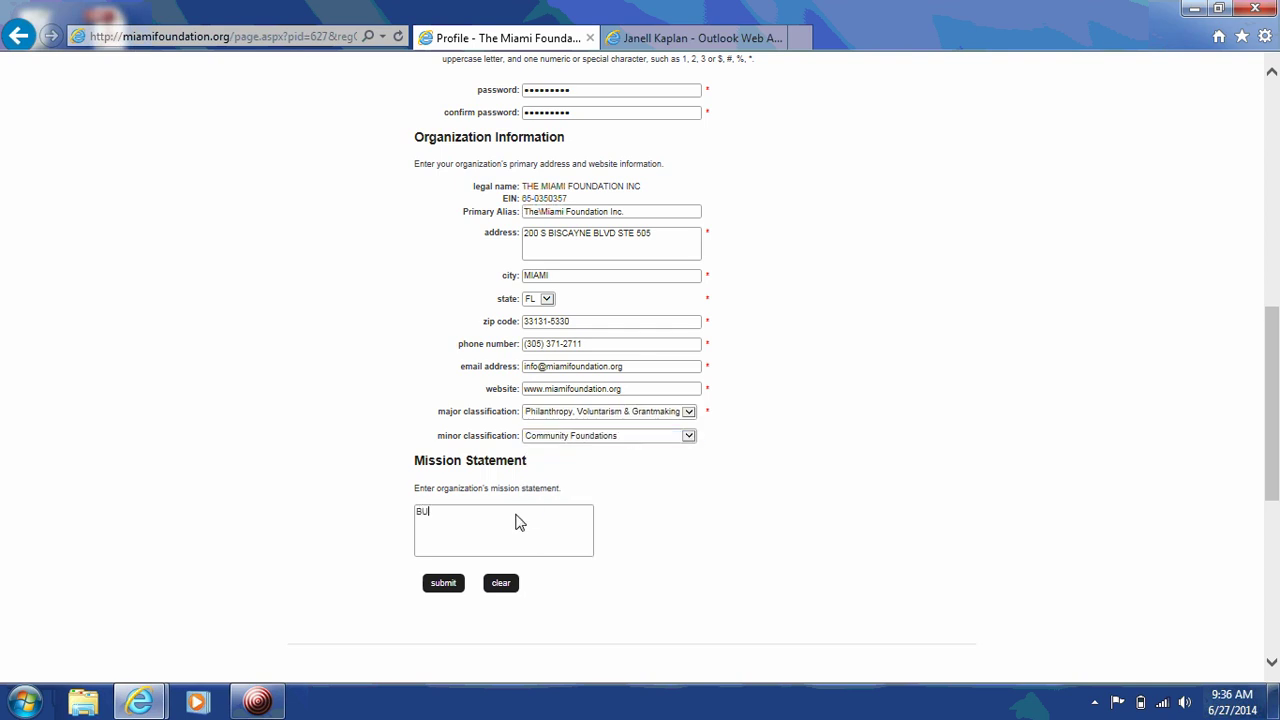
key(BackSpace)
key(BackSpace)
text(uilding Community through Leadership and Philanthropy)
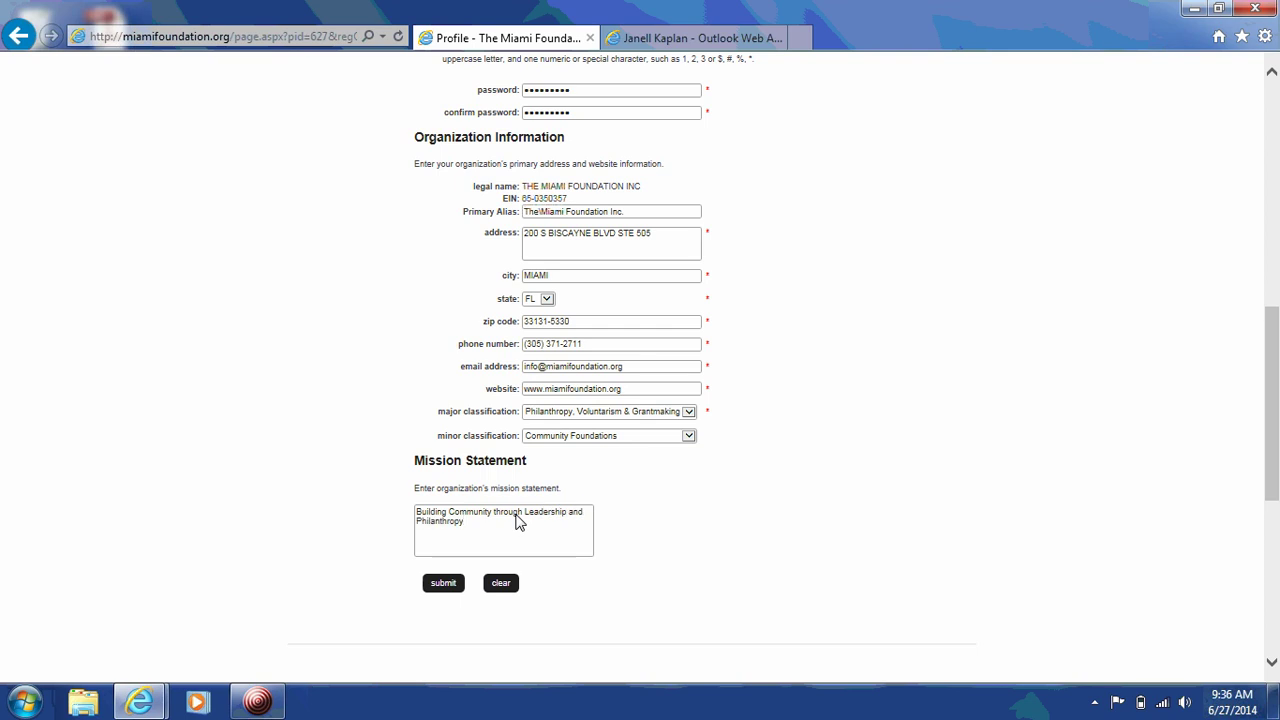
Step: Submit the registration form and accept the Nonprofit Central participation agreement
click(443, 586)
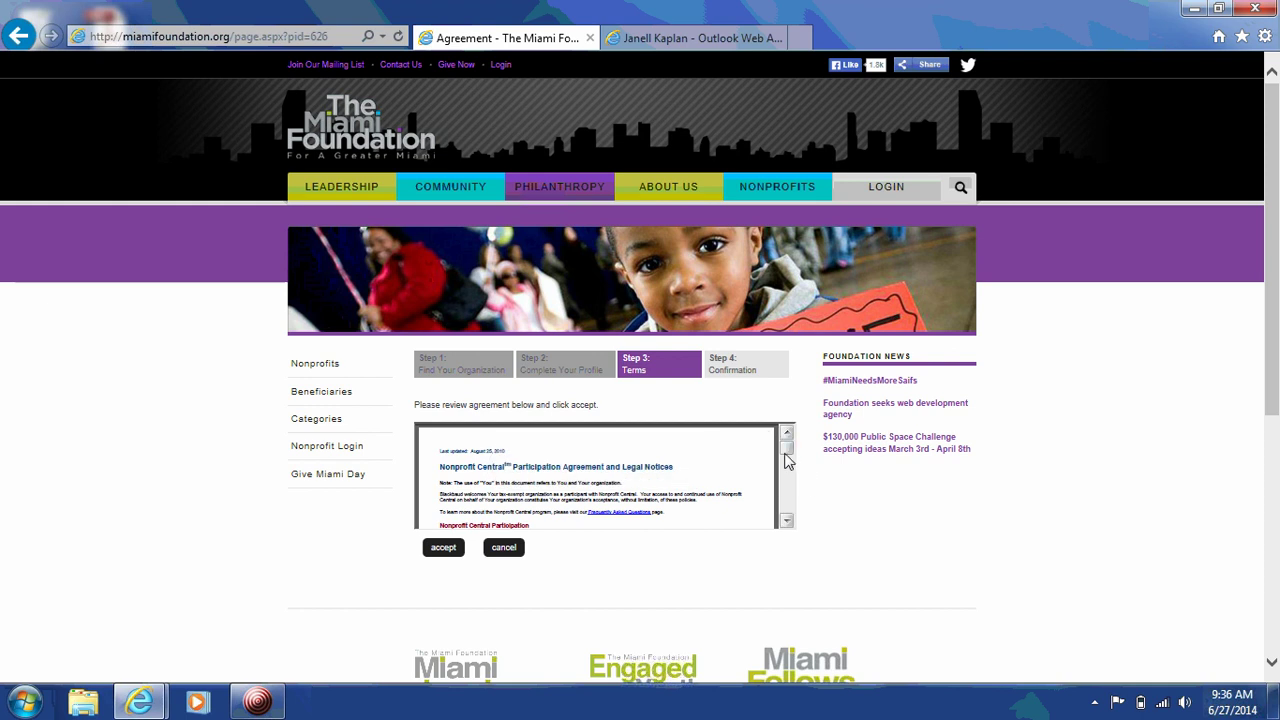
drag(786, 458, 789, 515)
click(443, 548)
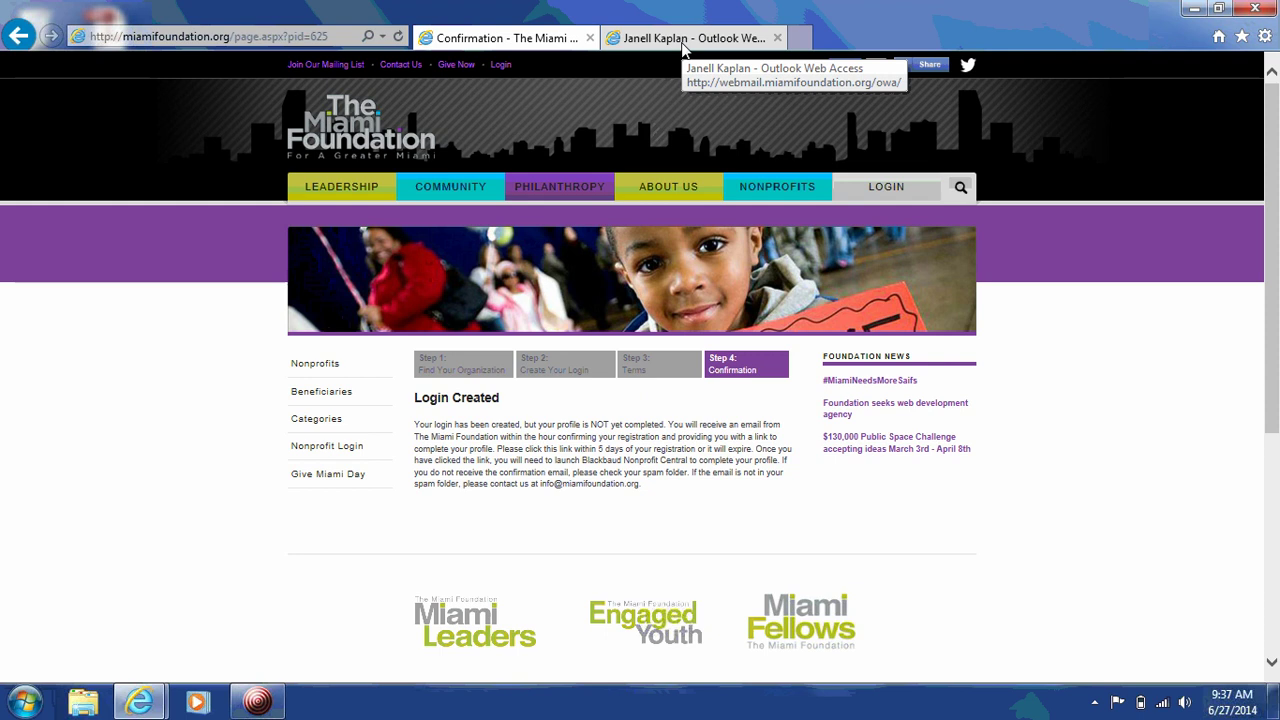
Step: Refresh the web mail inbox and open the Registration Confirmation e-mail in a maximized window
click(683, 42)
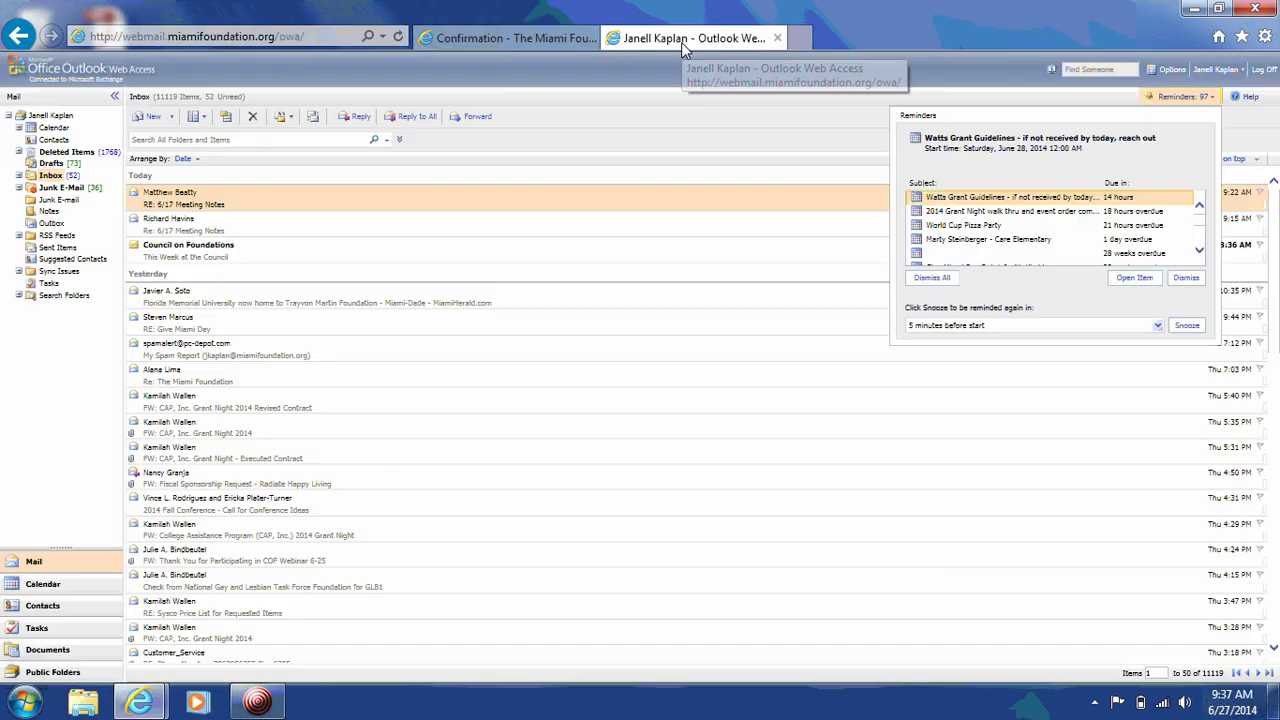
click(47, 176)
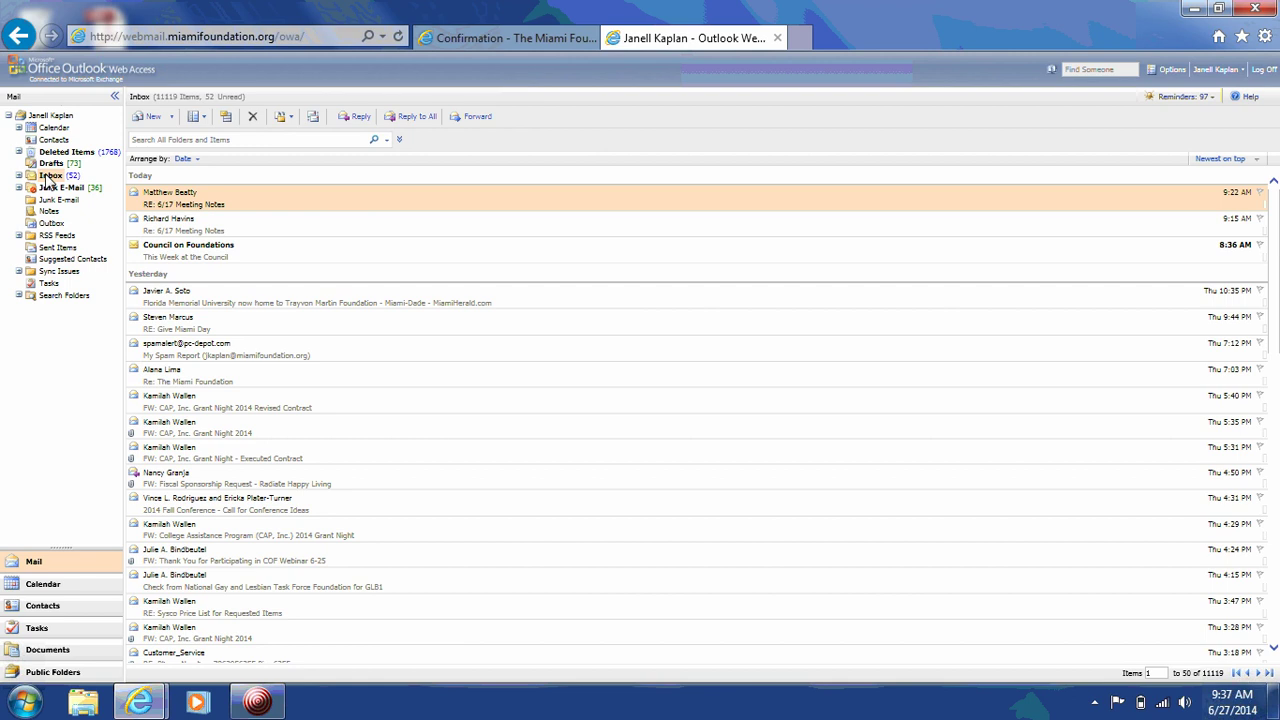
click(399, 37)
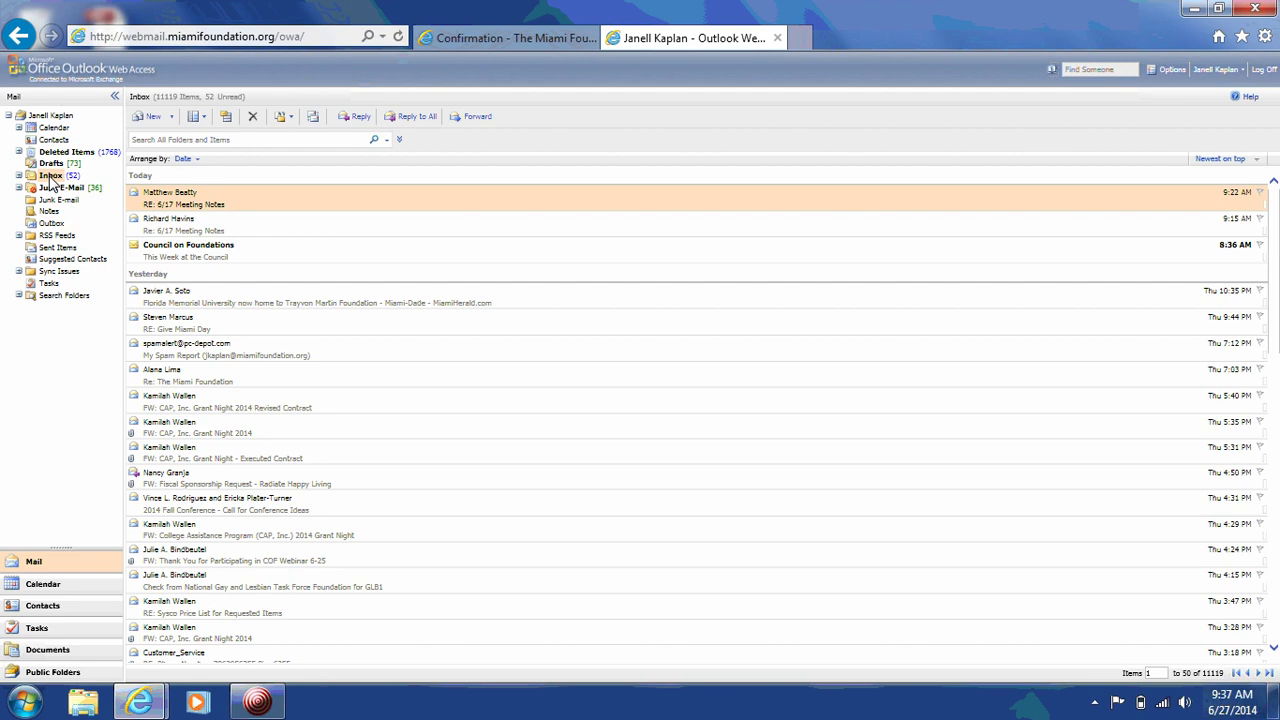
click(50, 176)
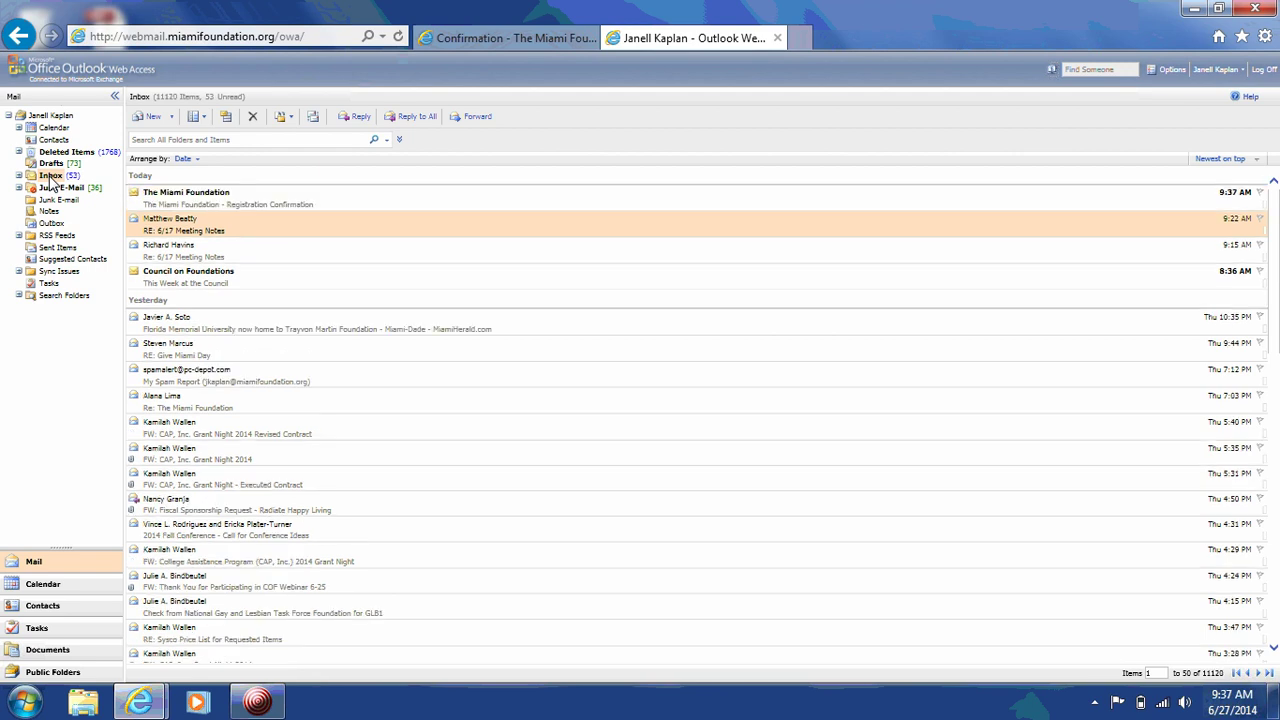
double_click(195, 203)
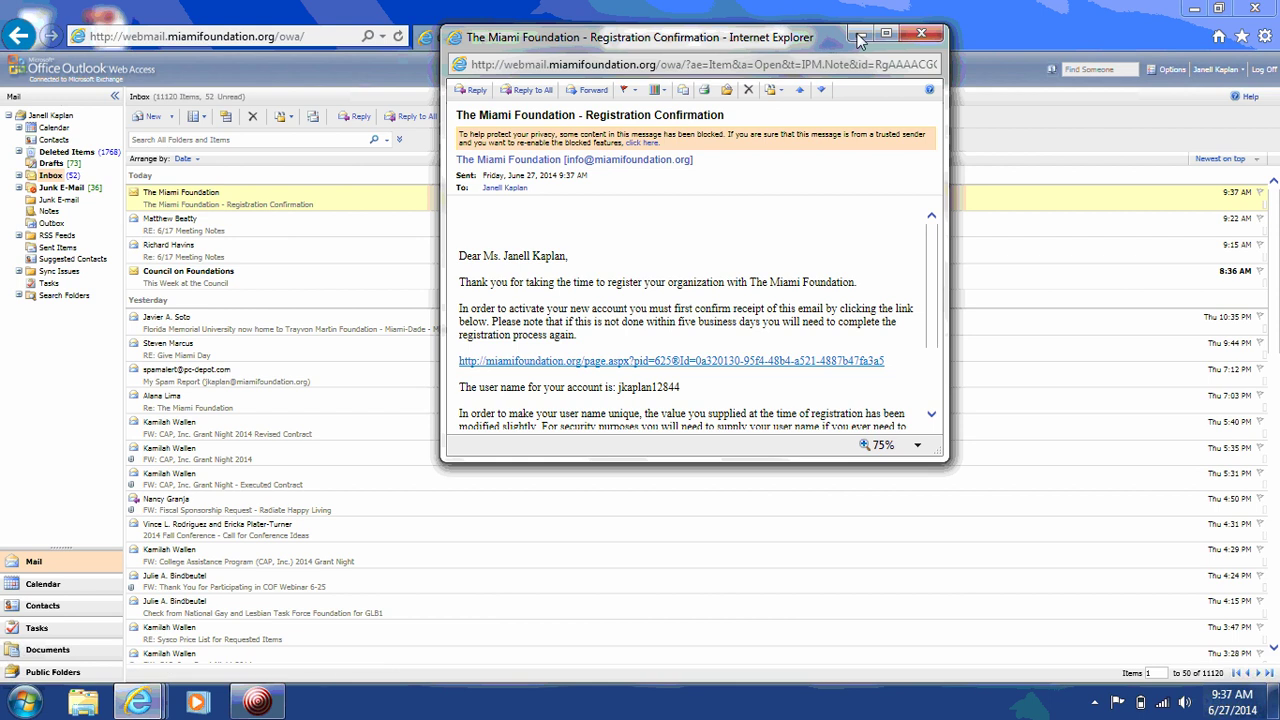
click(886, 34)
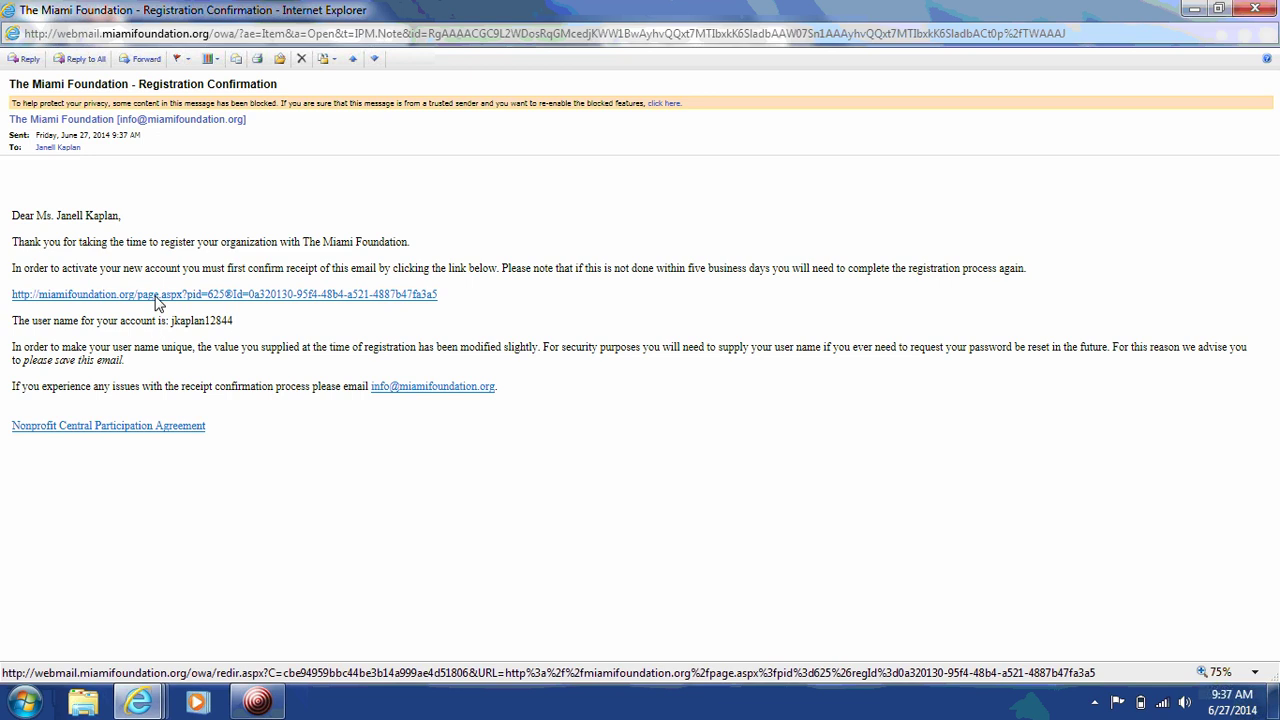
Step: Activate the account via the e-mail link, log in, and select the Nonprofit Central launch address
click(157, 304)
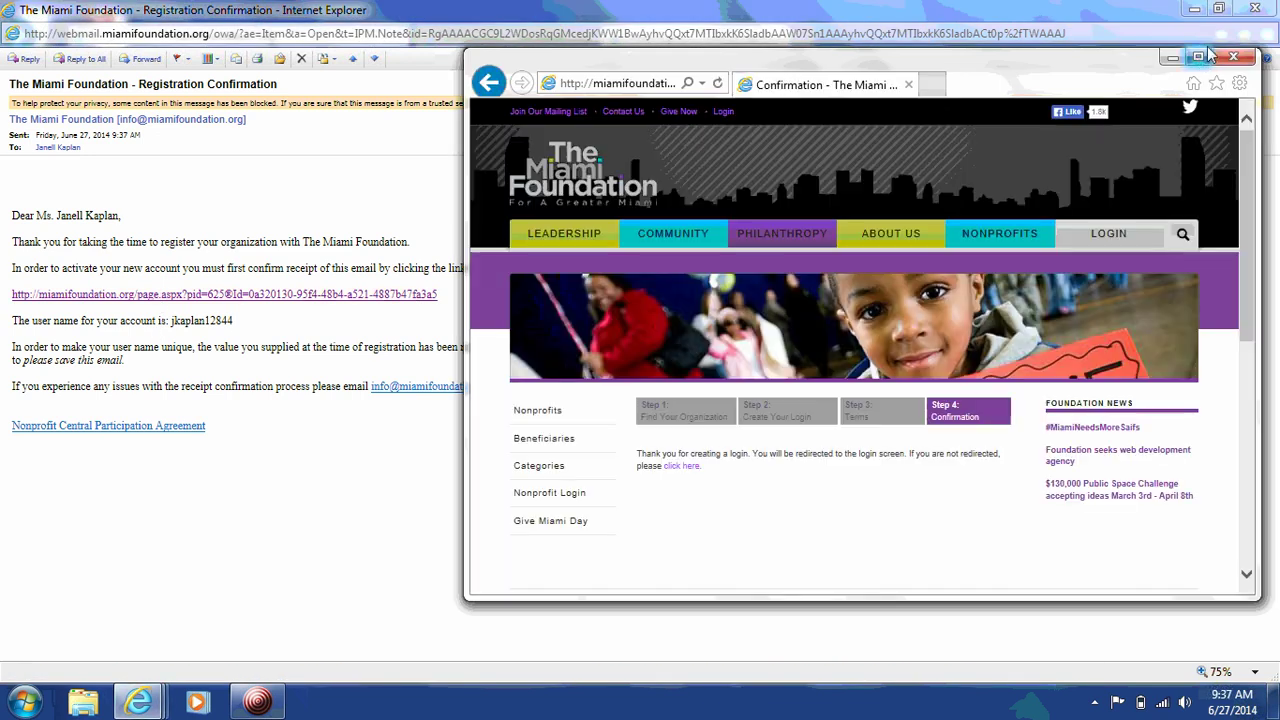
click(1200, 57)
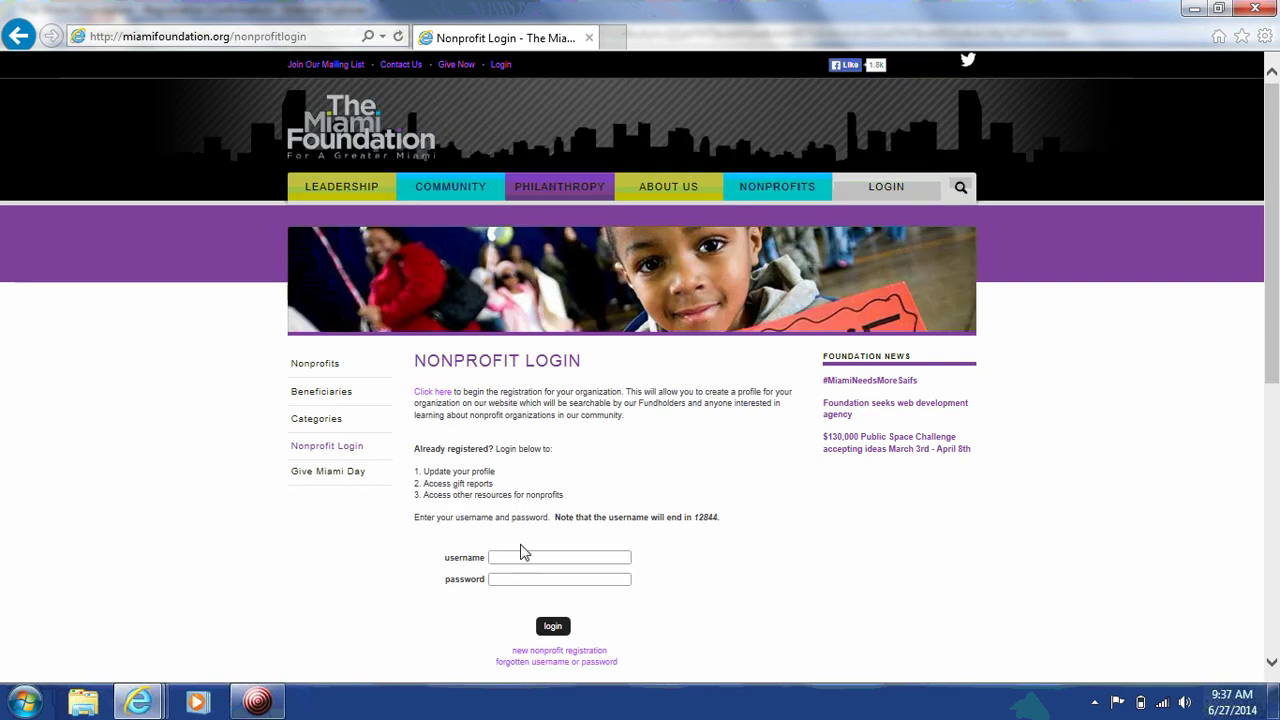
click(508, 564)
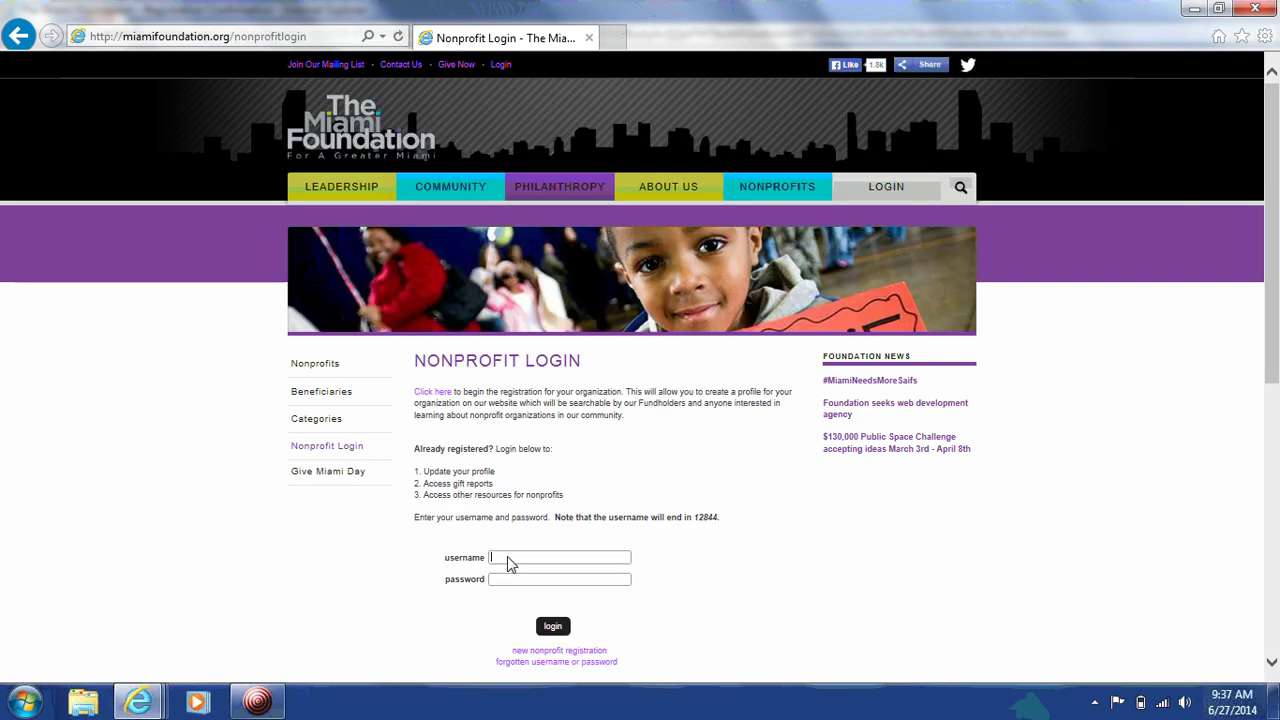
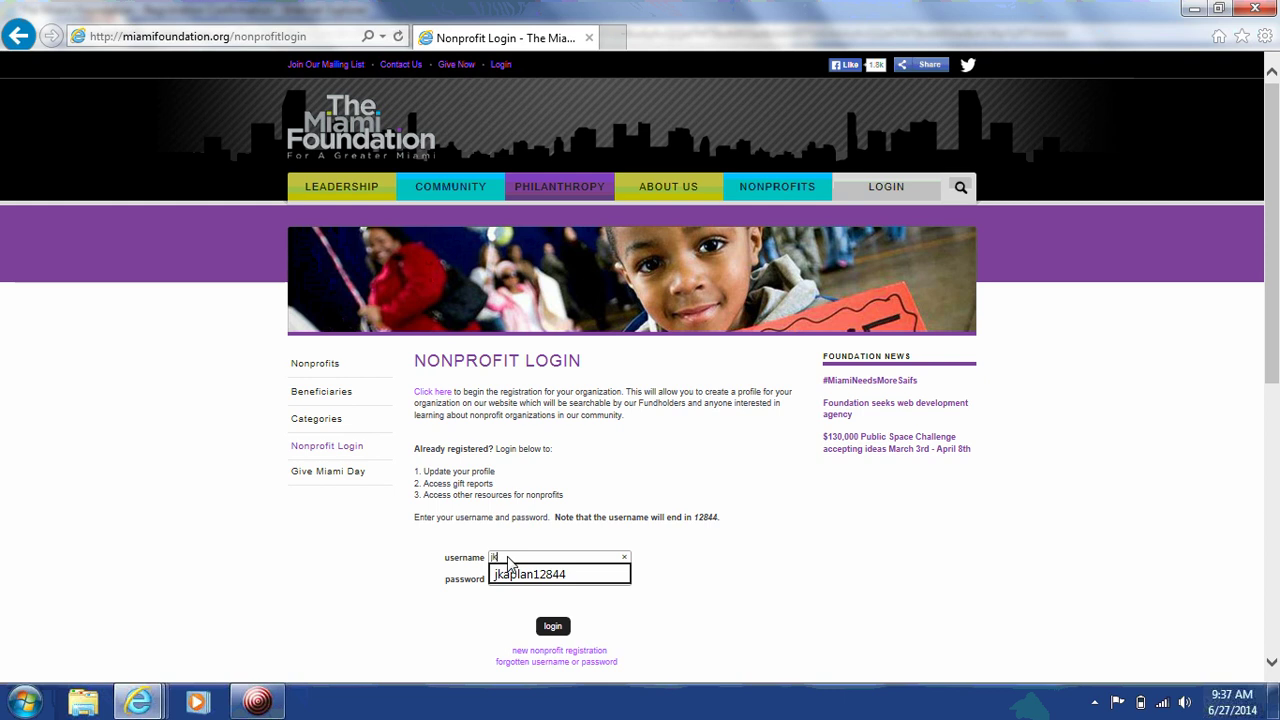
key(Tab)
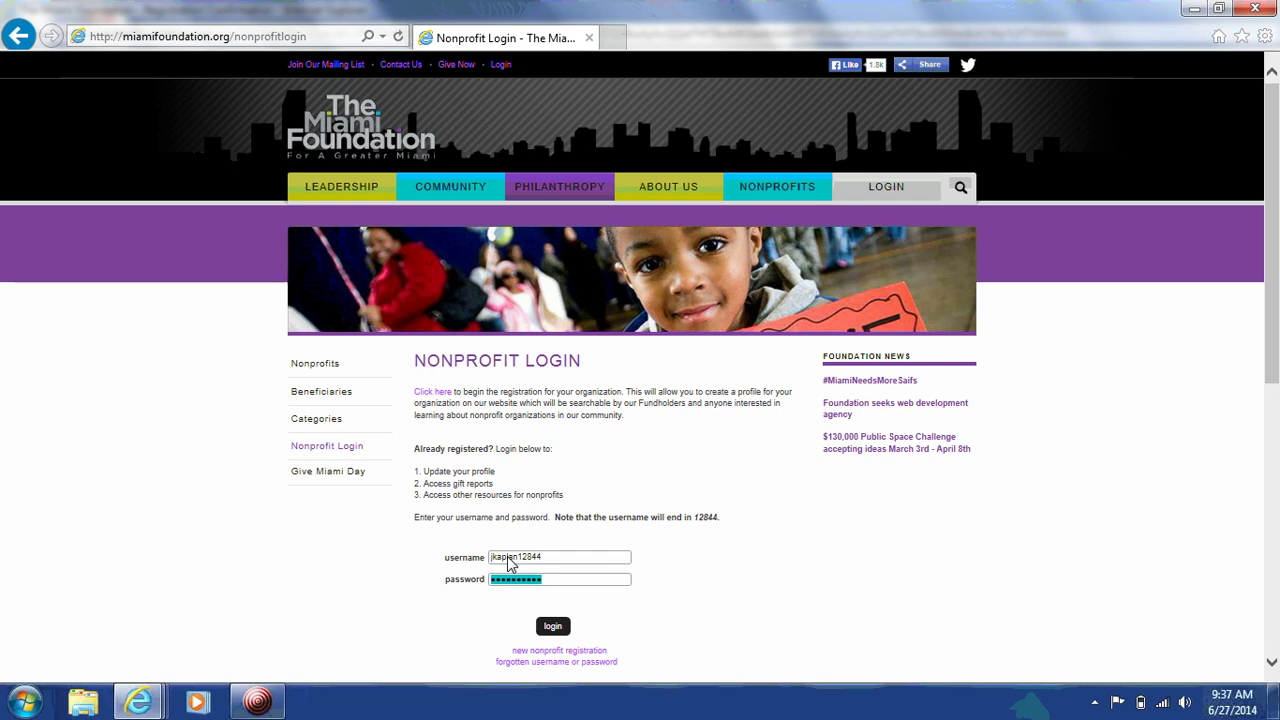
text(•••••••••)
click(553, 627)
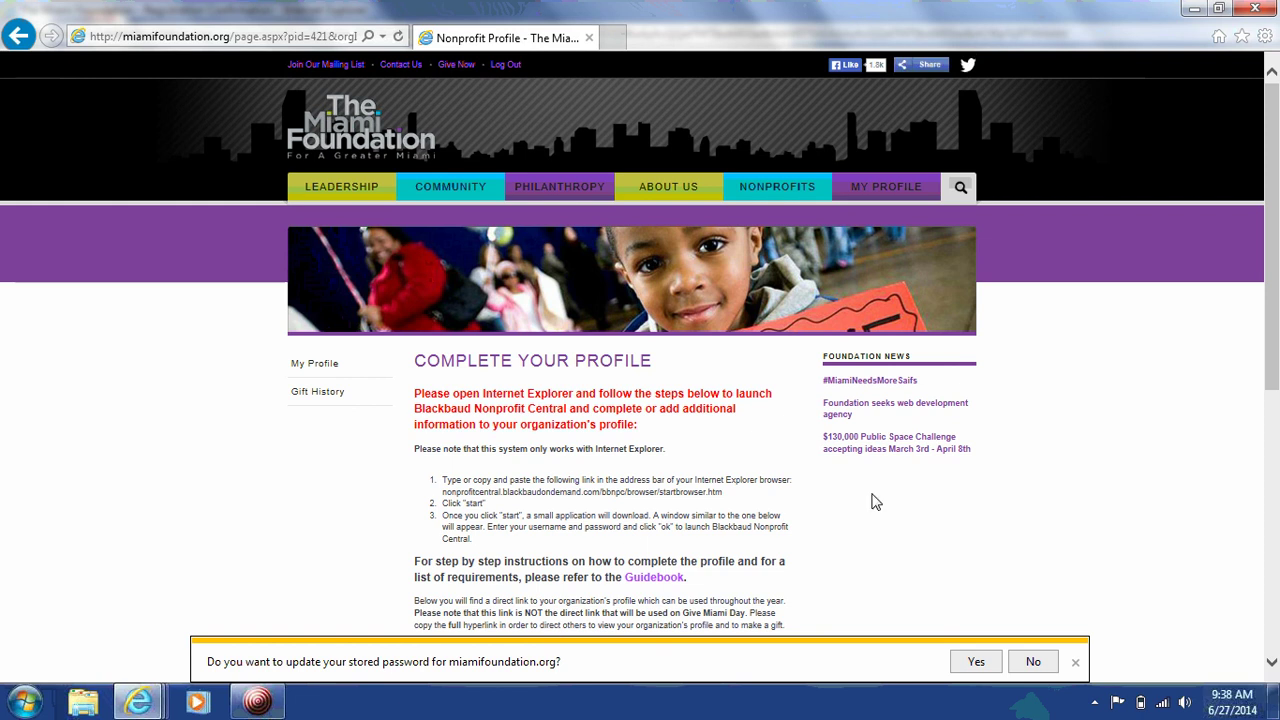
drag(1273, 268, 1274, 341)
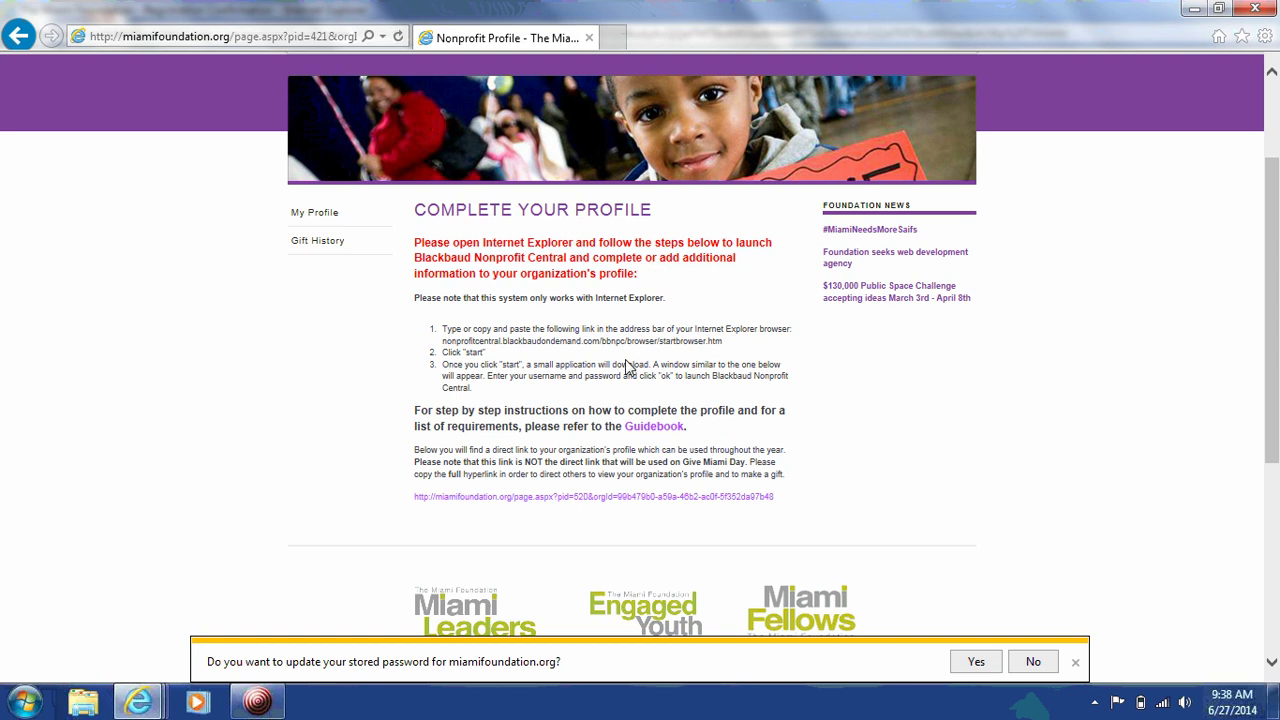
drag(730, 344, 456, 344)
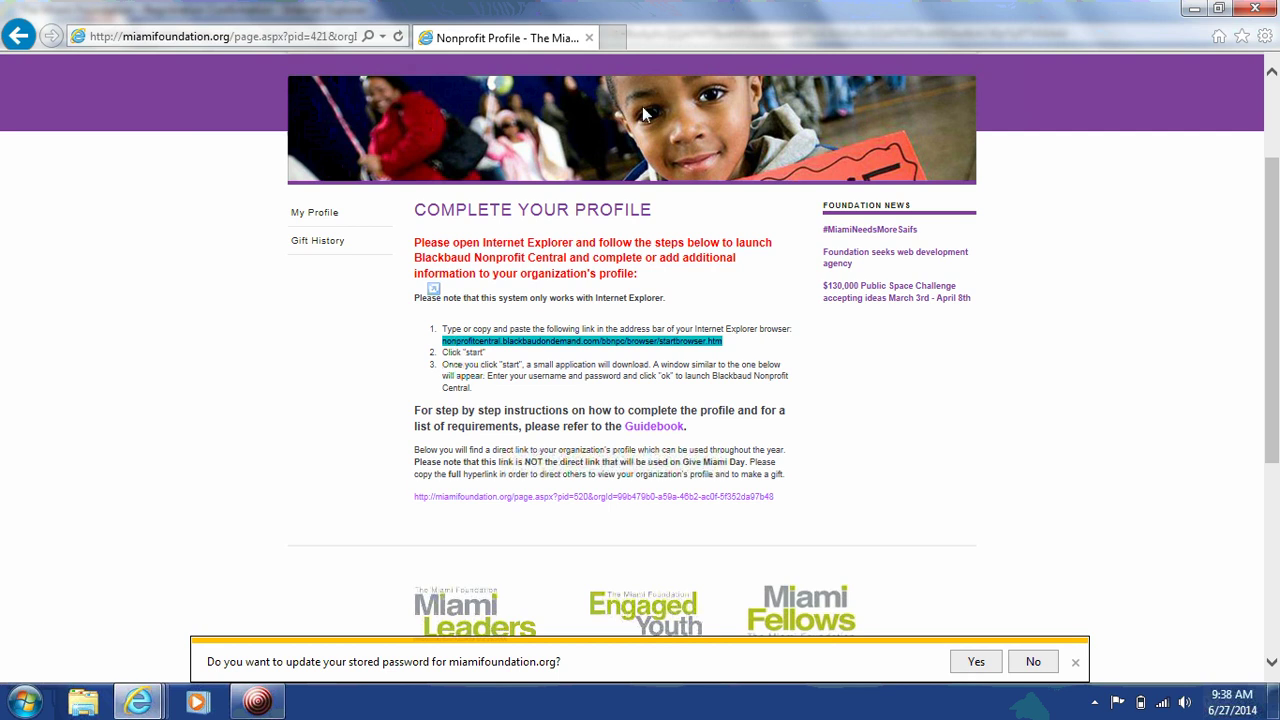
Step: Load the copied launch address in a new tab and start the Nonprofit Central application
click(612, 38)
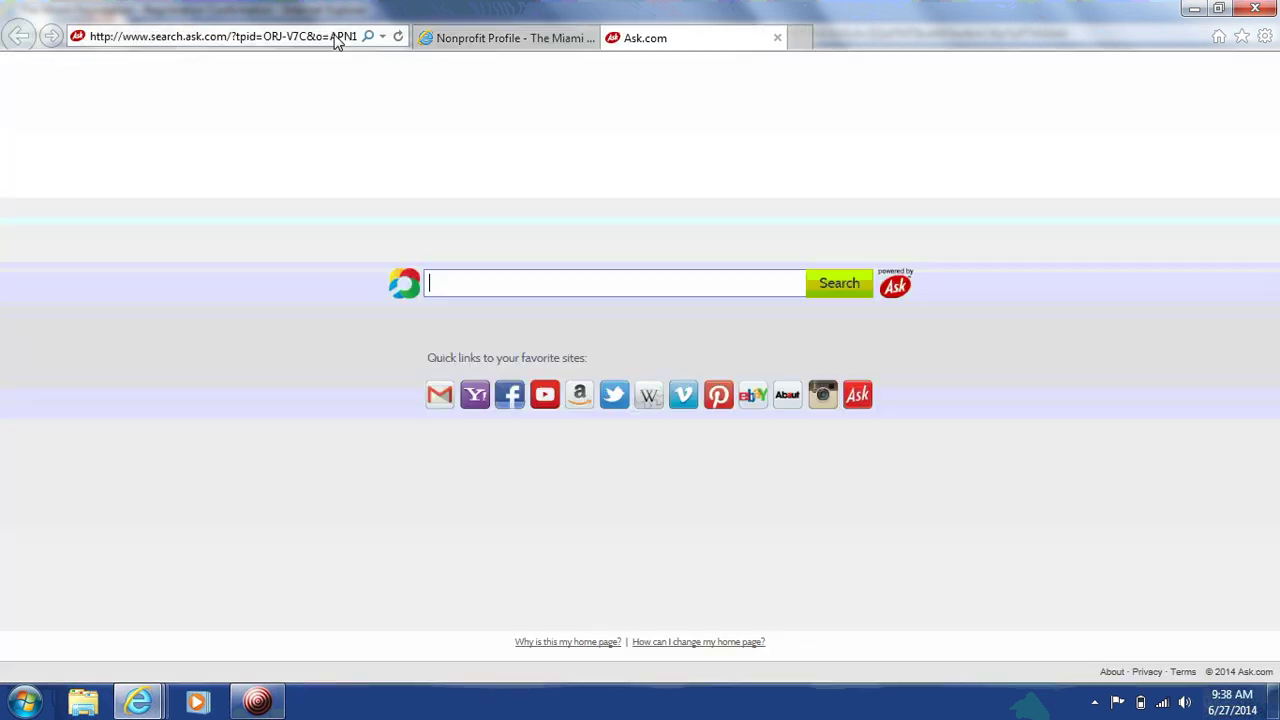
click(333, 38)
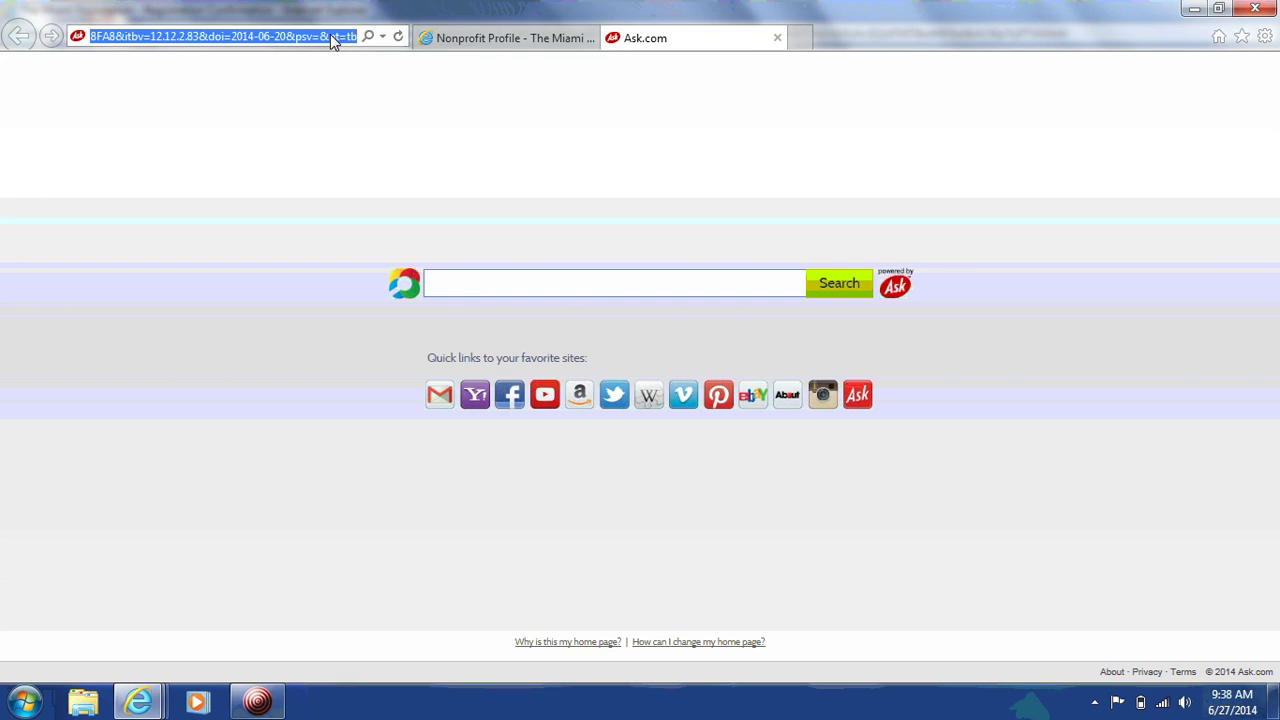
key(ctrl+v)
key(Return)
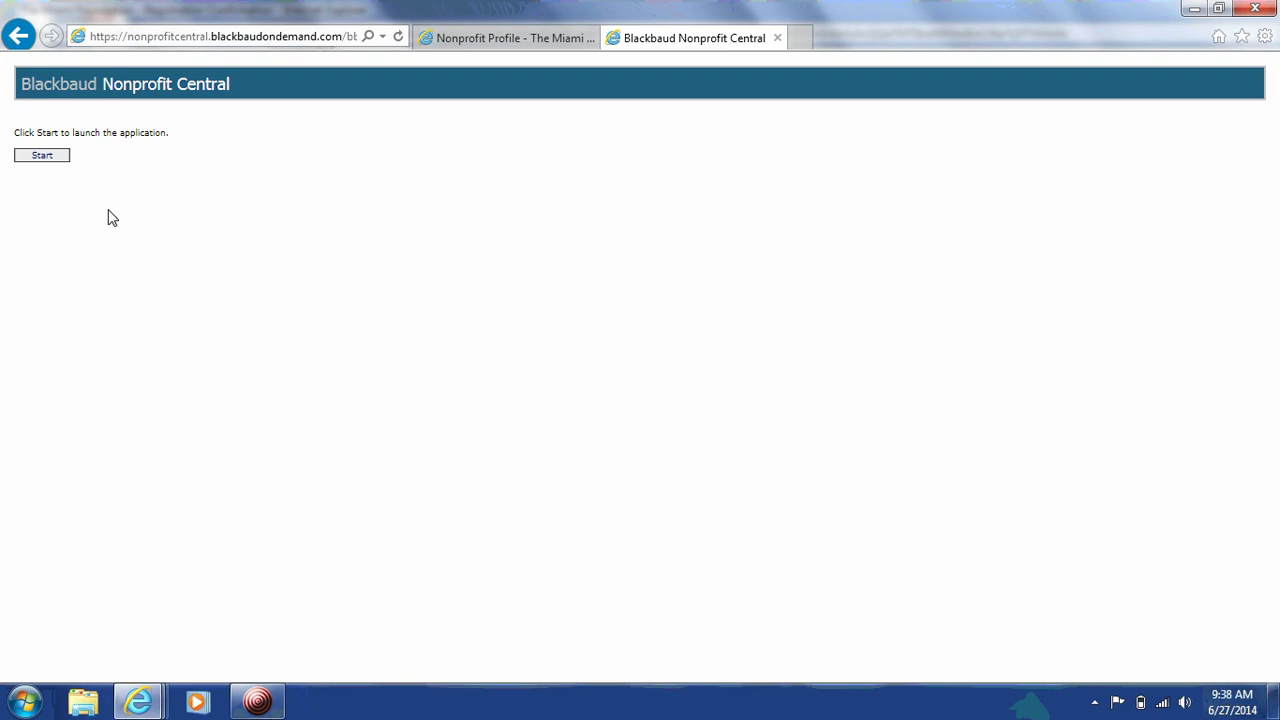
click(40, 157)
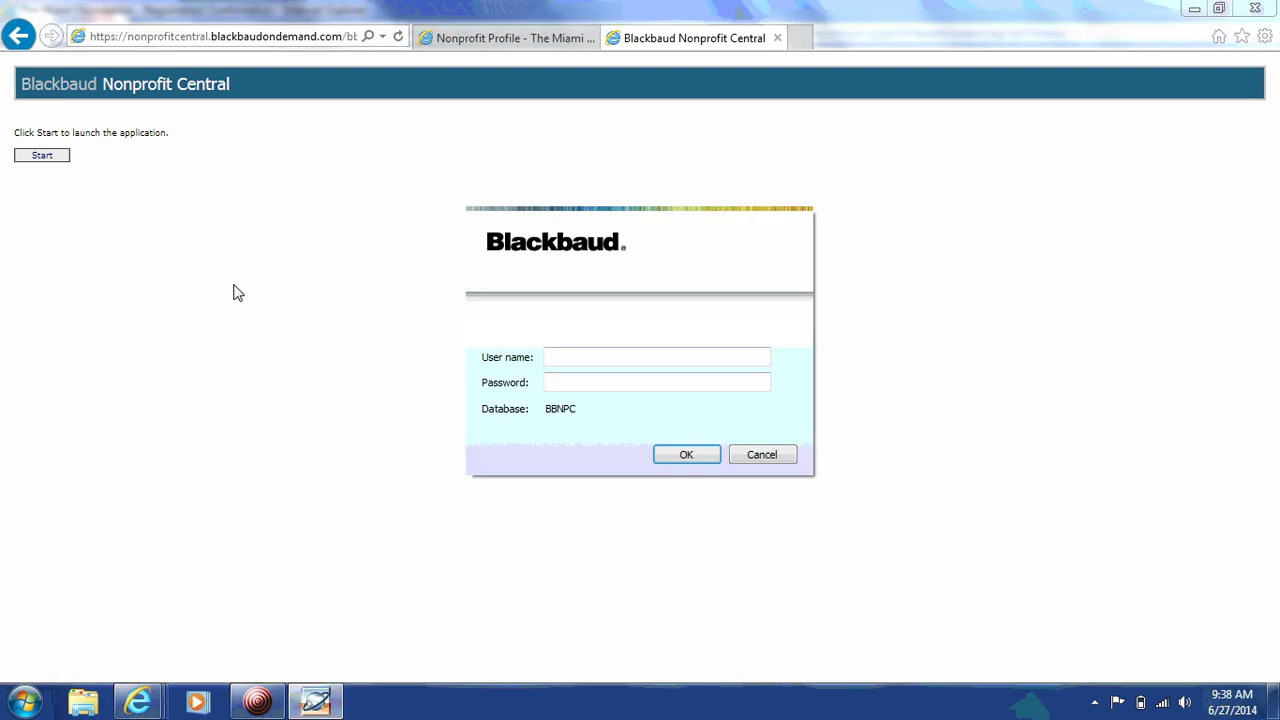
Step: Sign in to Nonprofit Central with the organization's user name and password
click(690, 362)
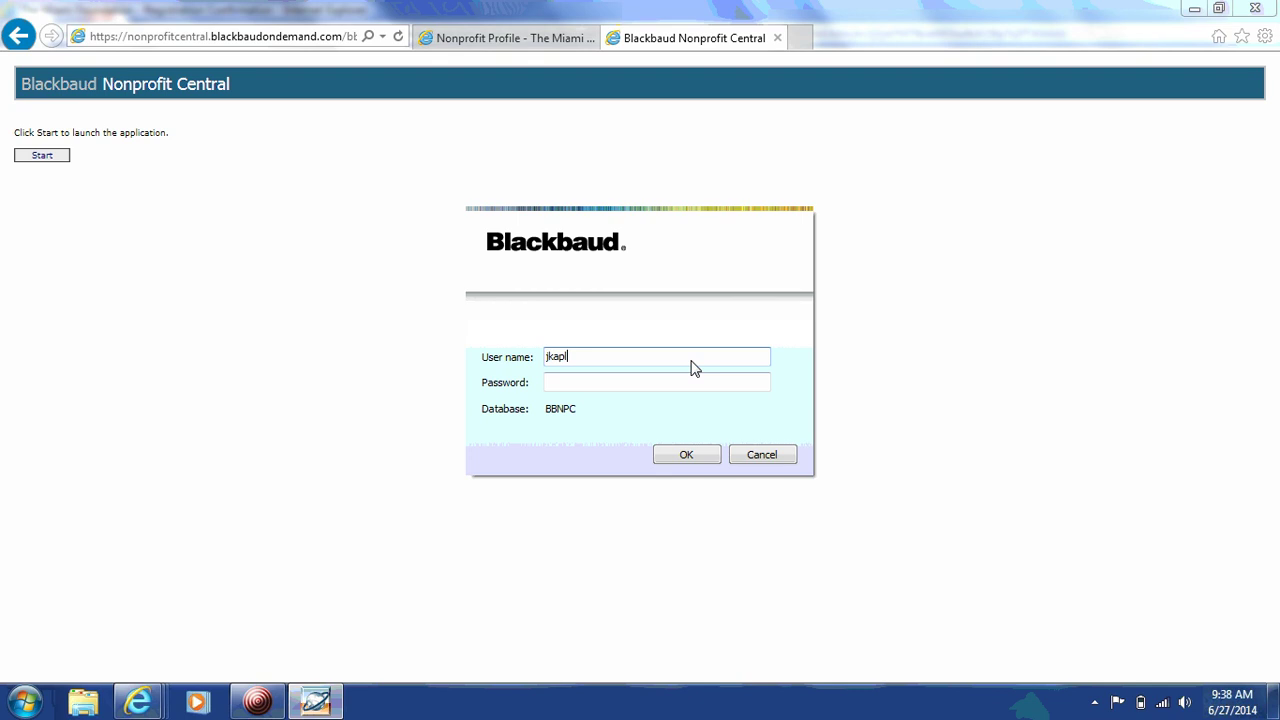
key(Tab)
text(*******)
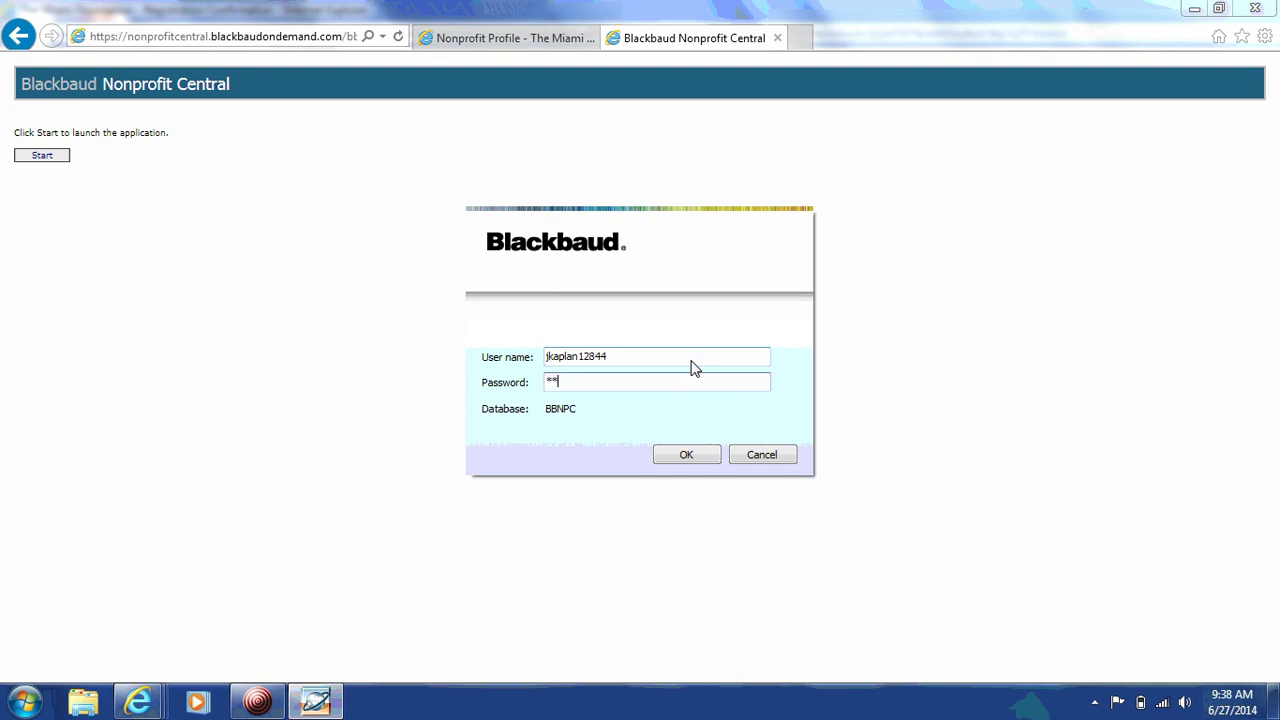
text(**)
click(681, 457)
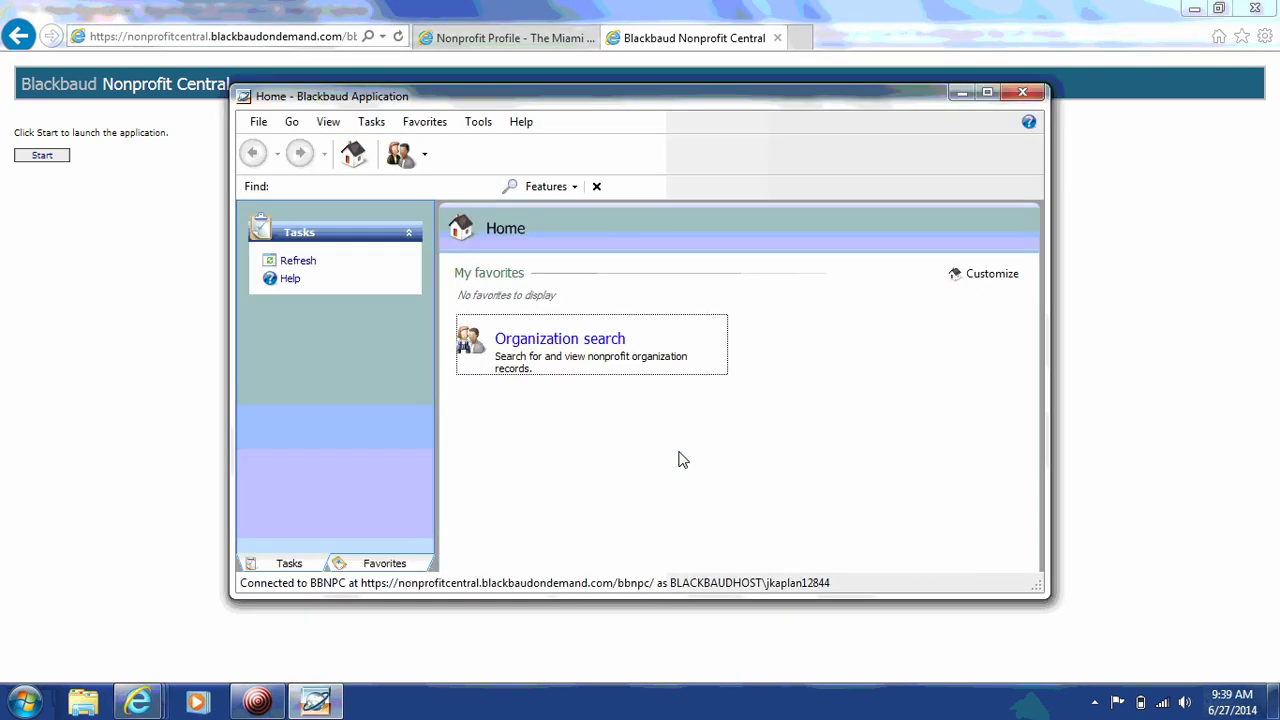
Step: Maximize the application and run Nonprofit Organization Search to find The Miami Foundation Inc
click(987, 93)
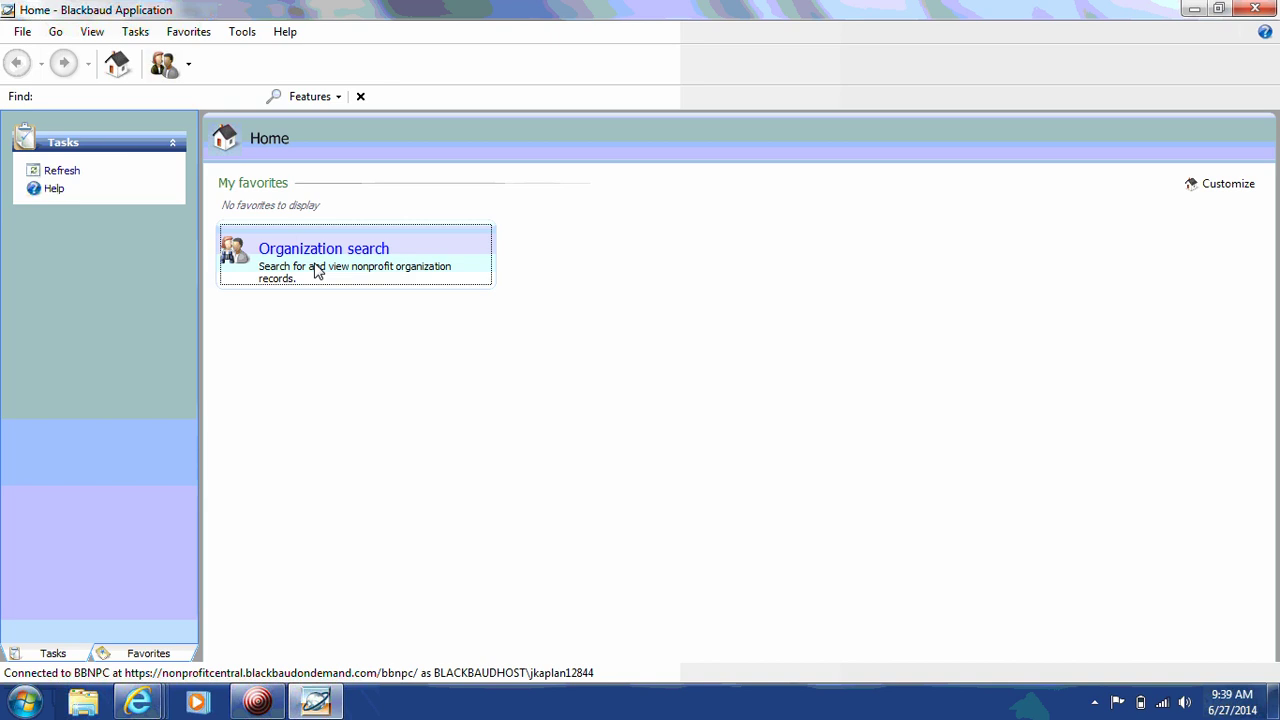
click(317, 272)
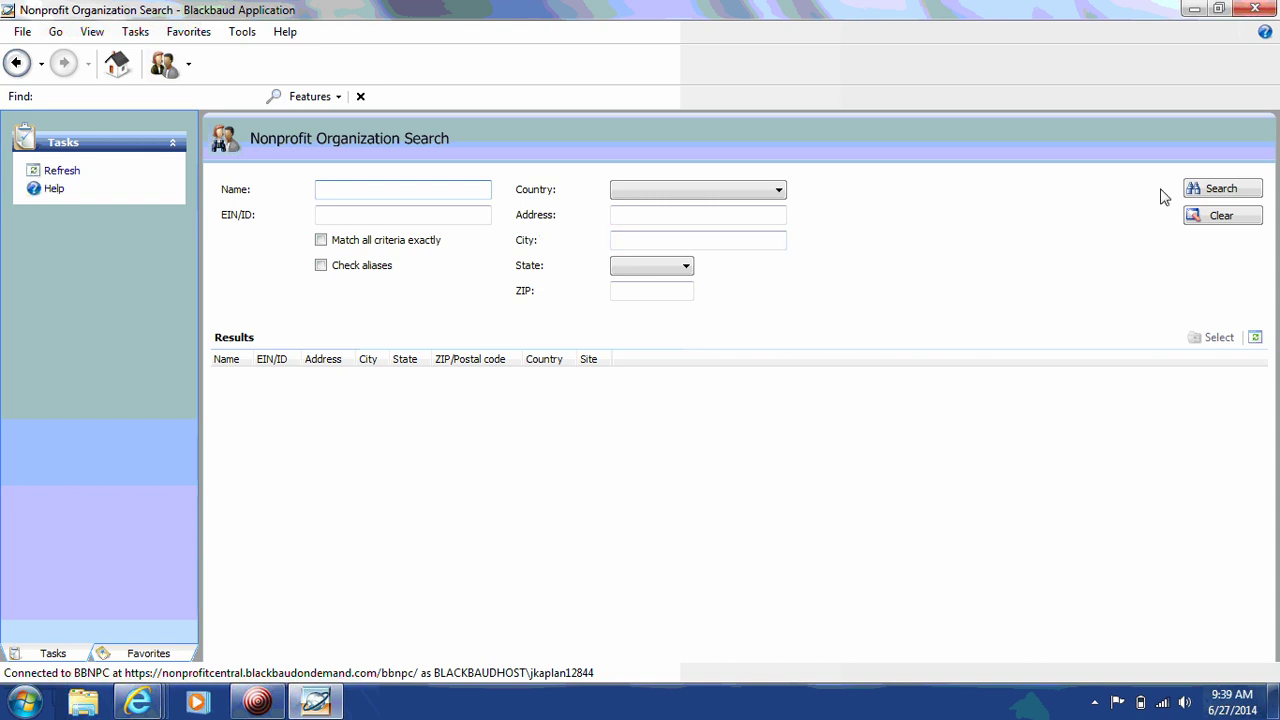
click(1246, 196)
click(1221, 193)
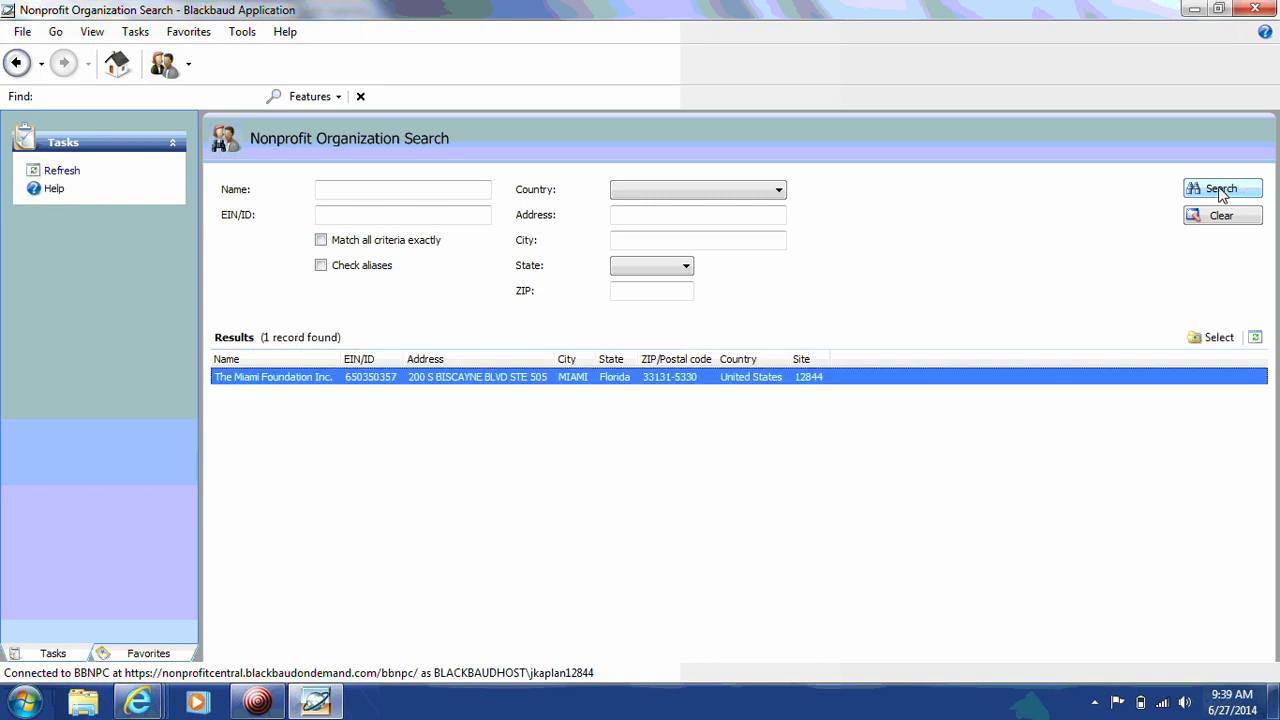
double_click(530, 381)
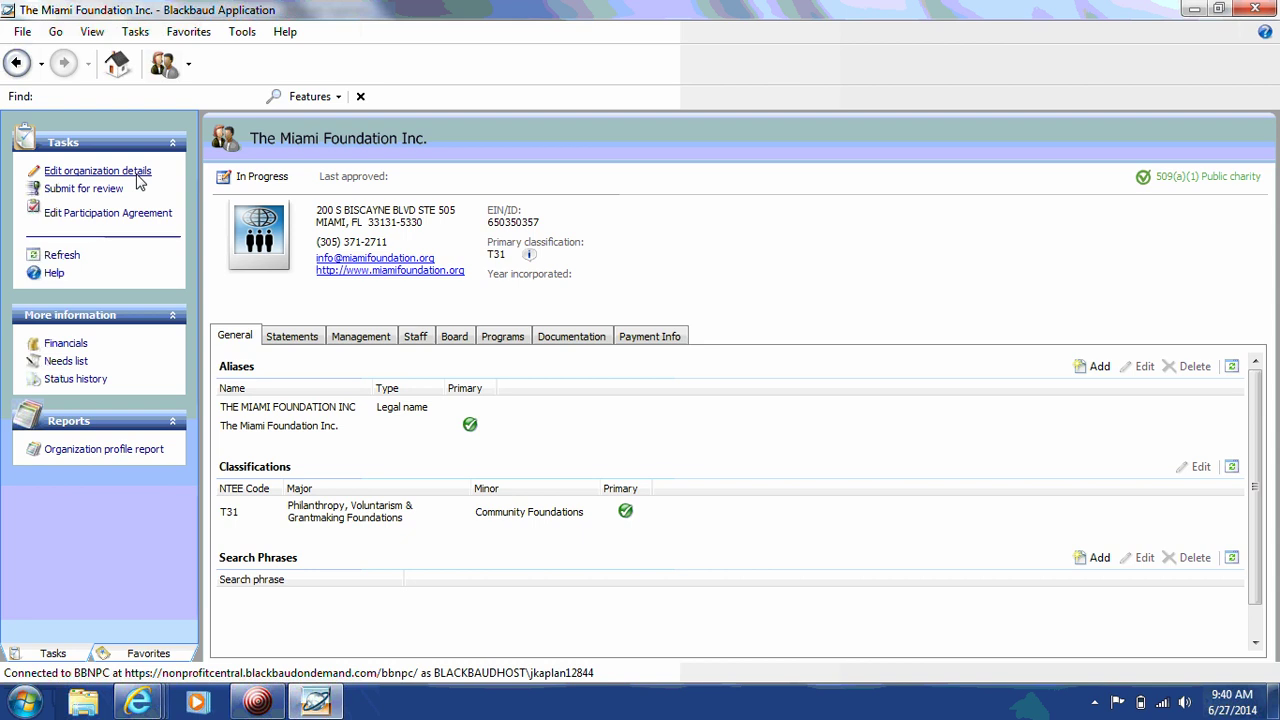
Step: Enter 1967 as the year incorporated in the organization details
click(139, 172)
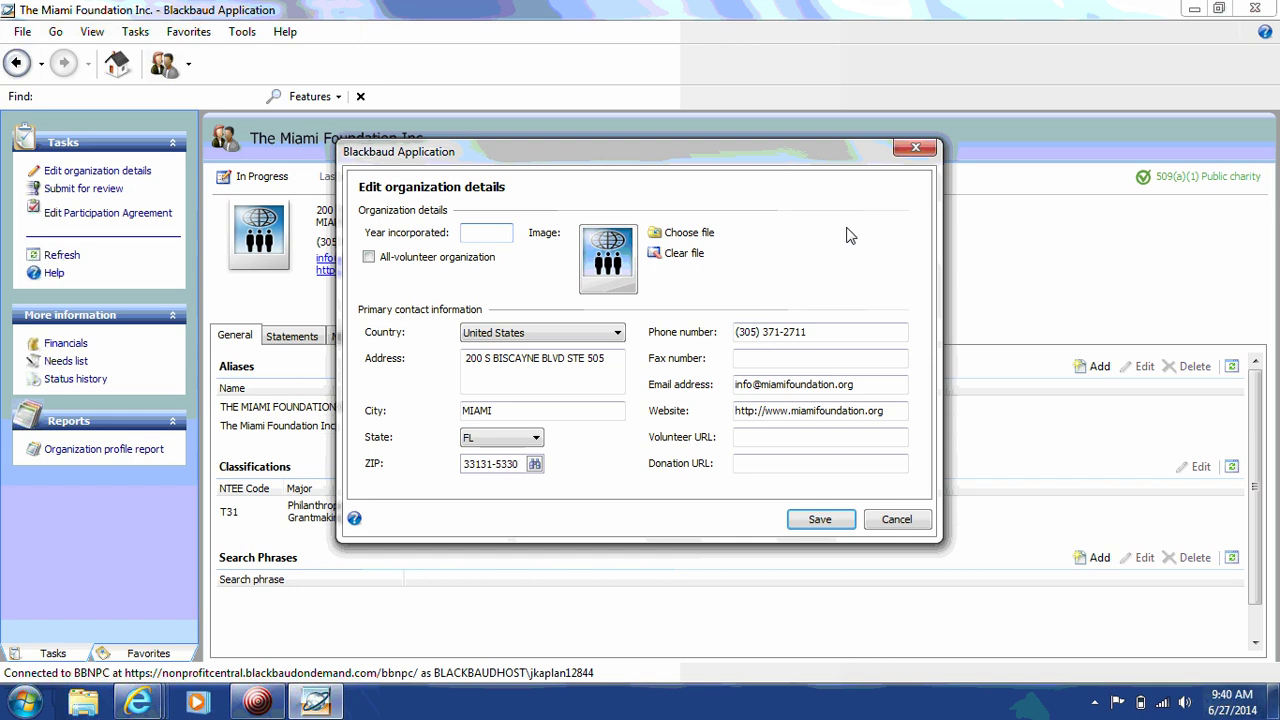
click(503, 234)
text(1967)
Step: Set the organization image to the TheMiamiFoundation_LOGO_PMS small logo from Desktop and enter the fax number
click(684, 235)
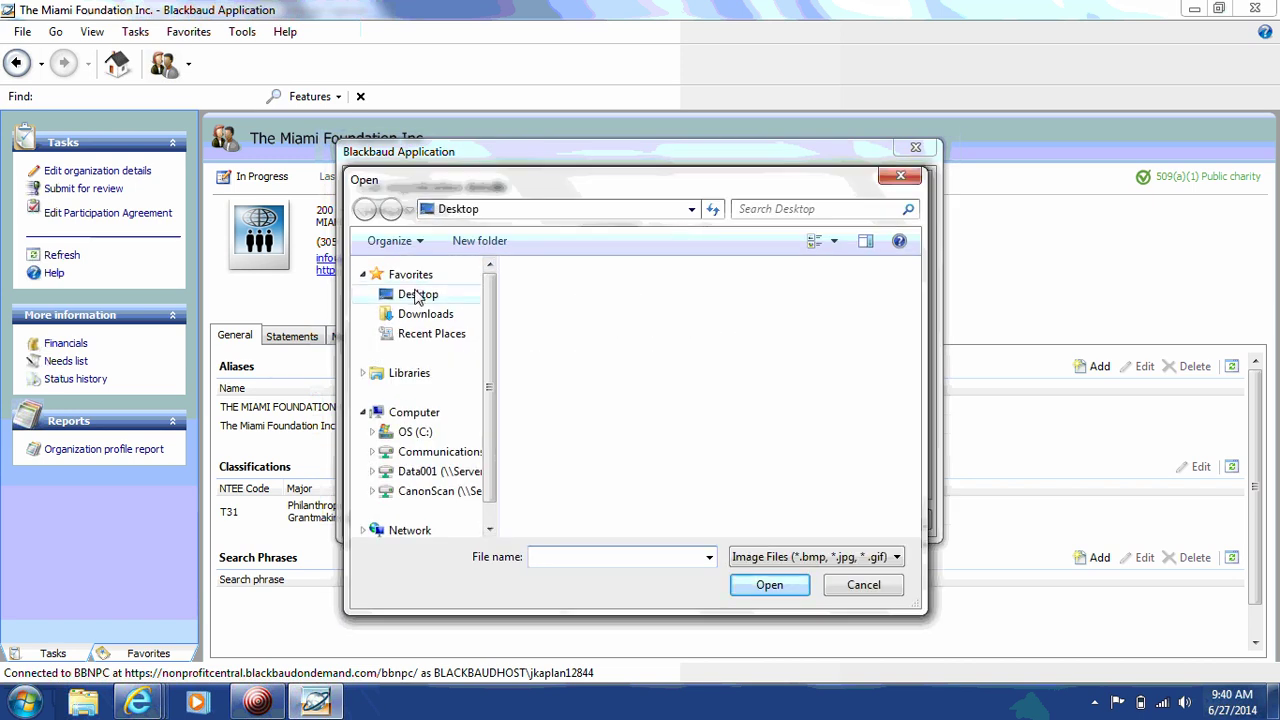
click(418, 296)
click(604, 492)
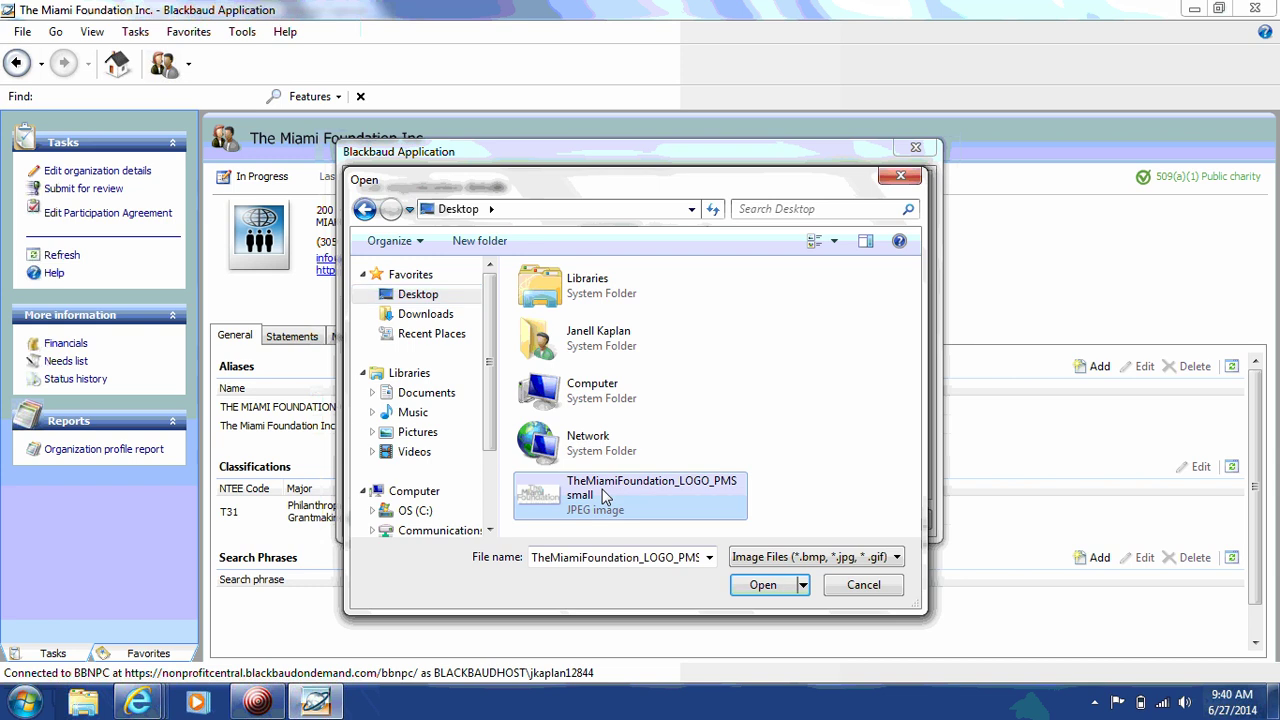
click(764, 586)
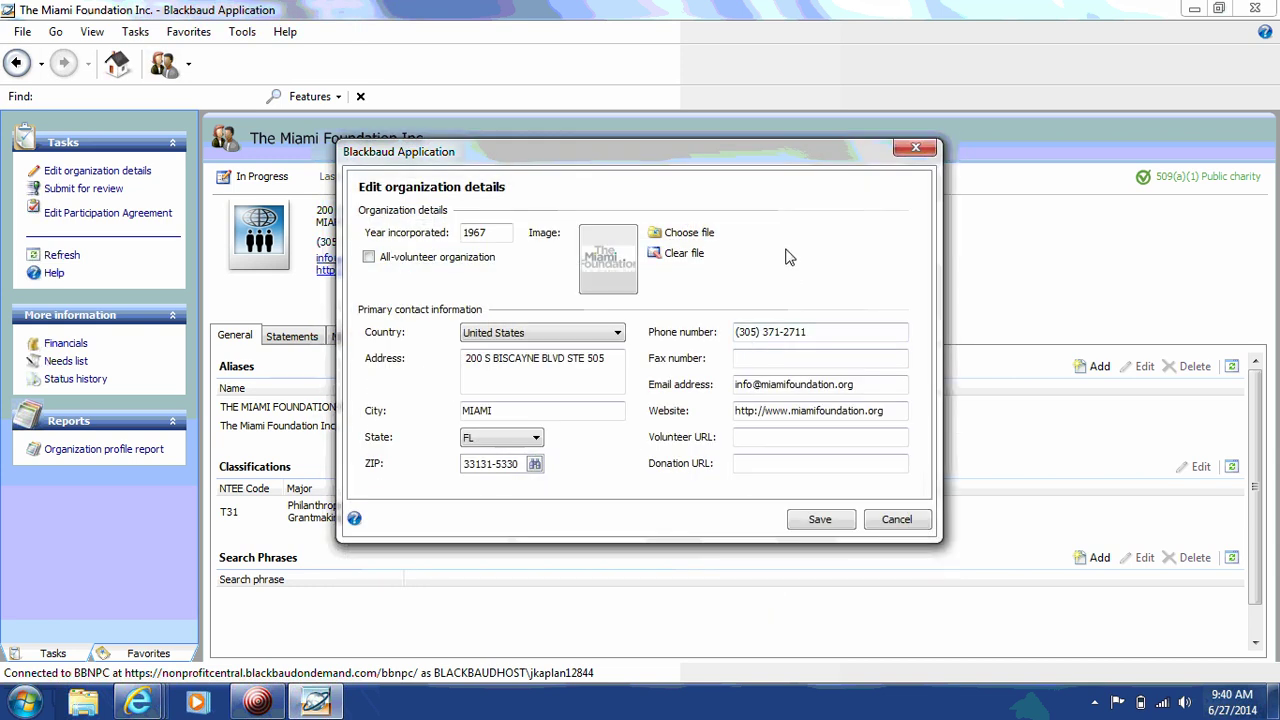
click(750, 359)
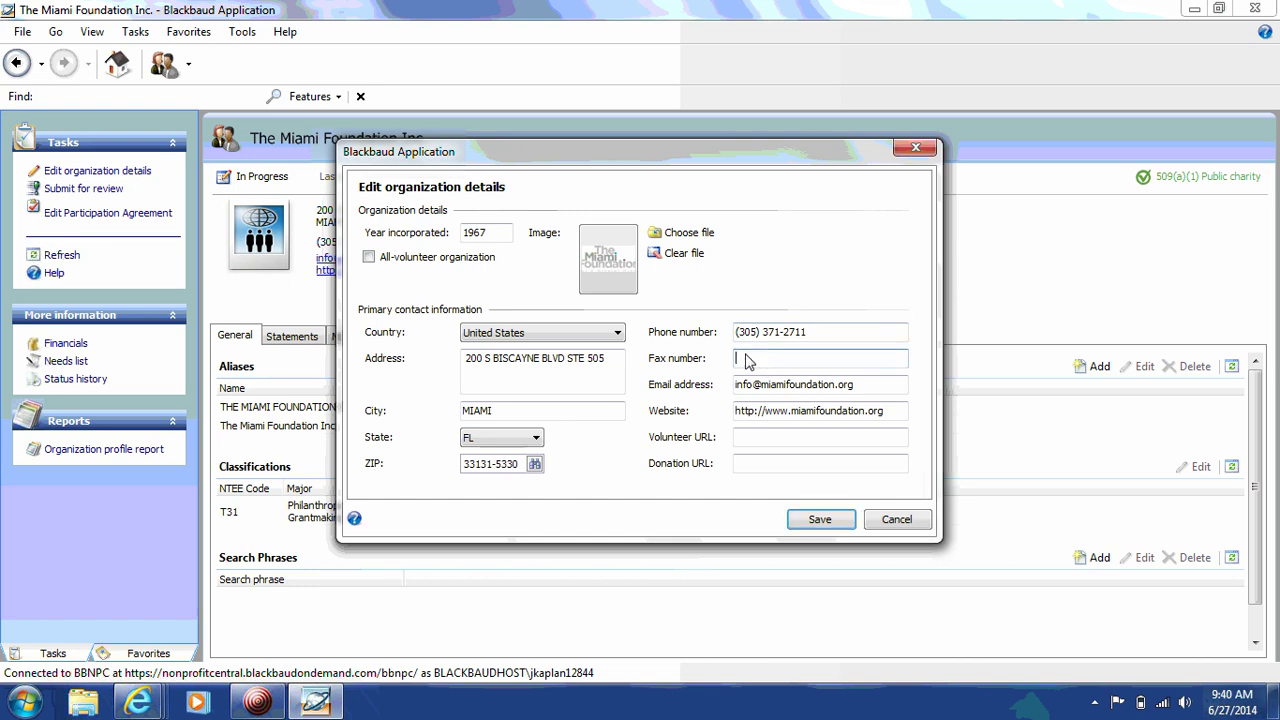
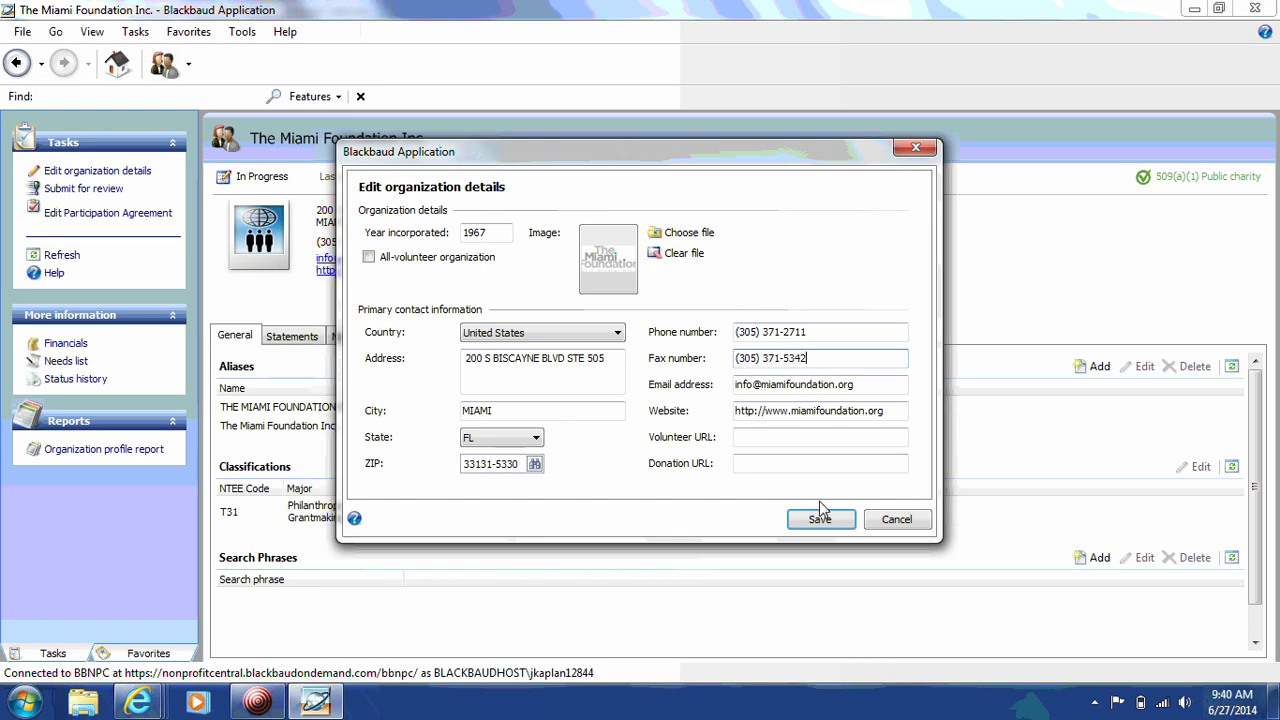
Step: Save the edited organization details, including the logo and year 1967
click(819, 518)
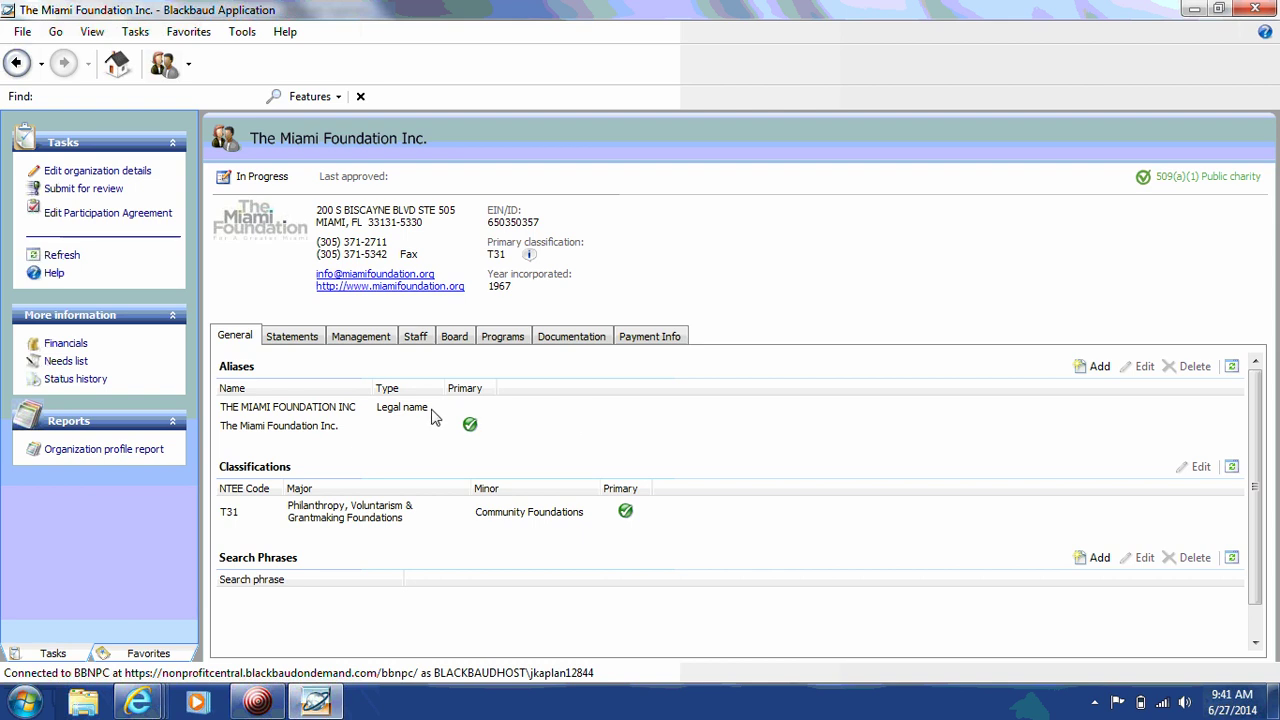
click(1096, 367)
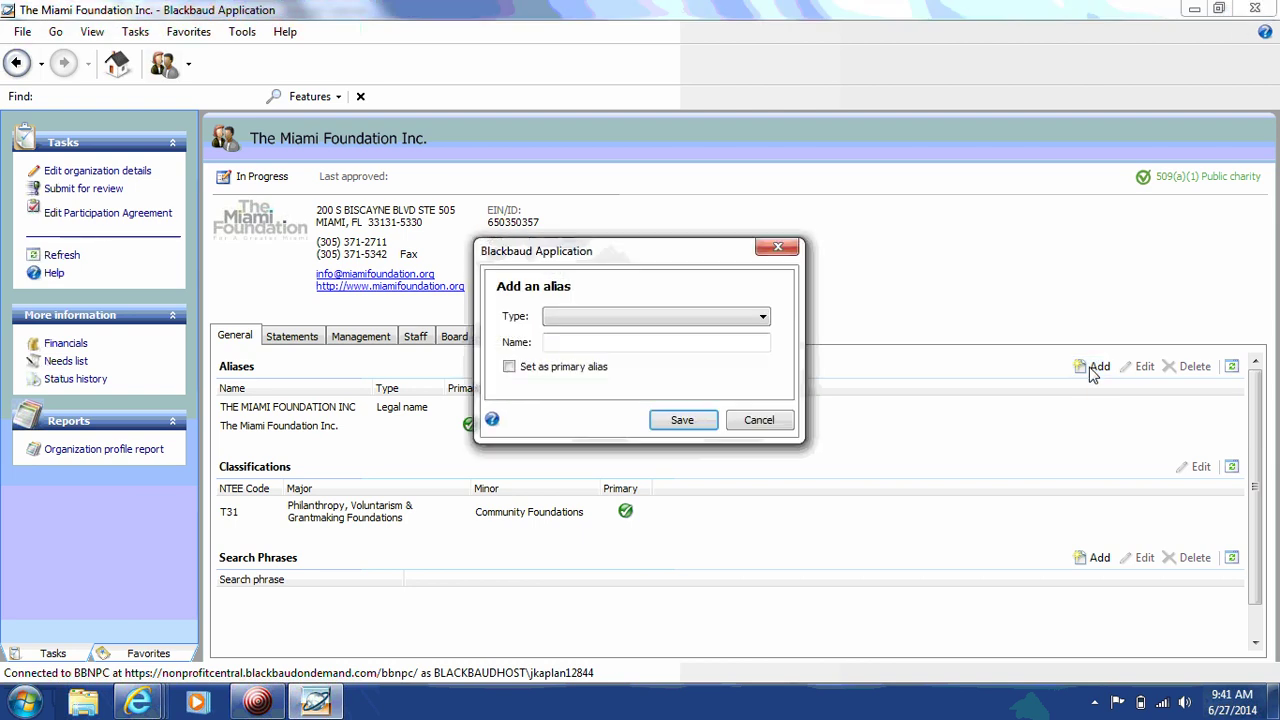
click(656, 327)
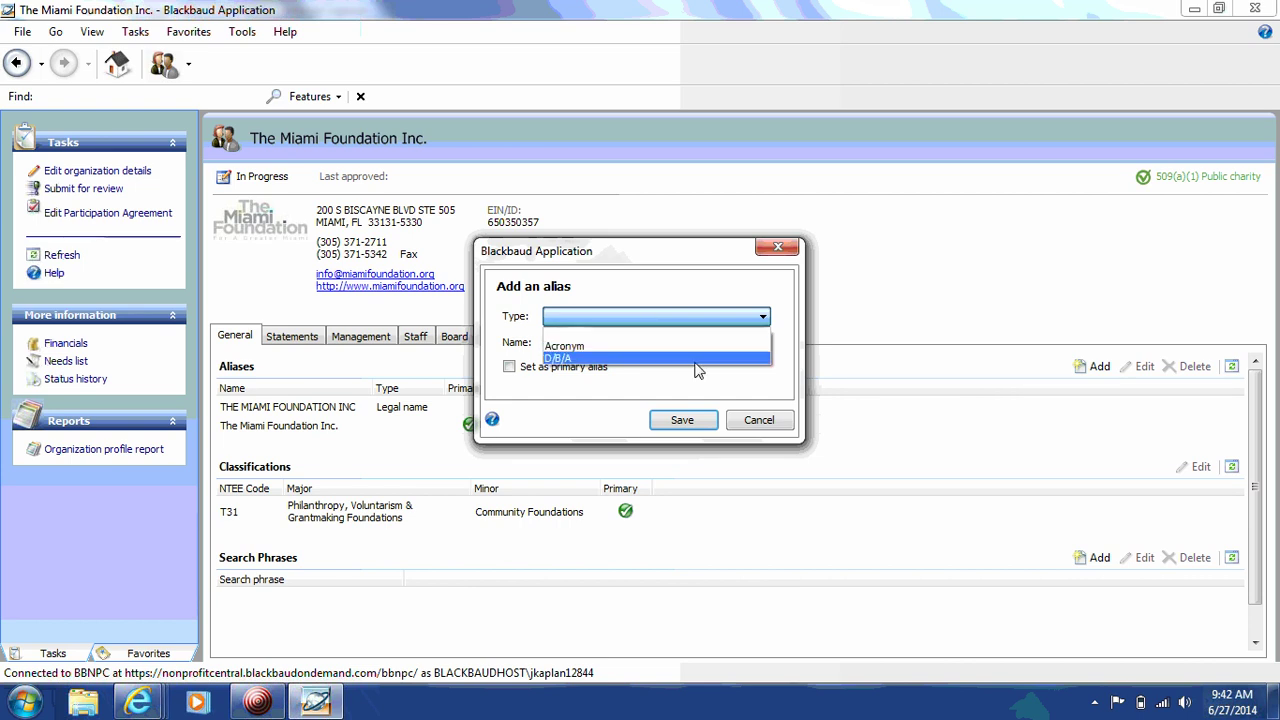
click(762, 380)
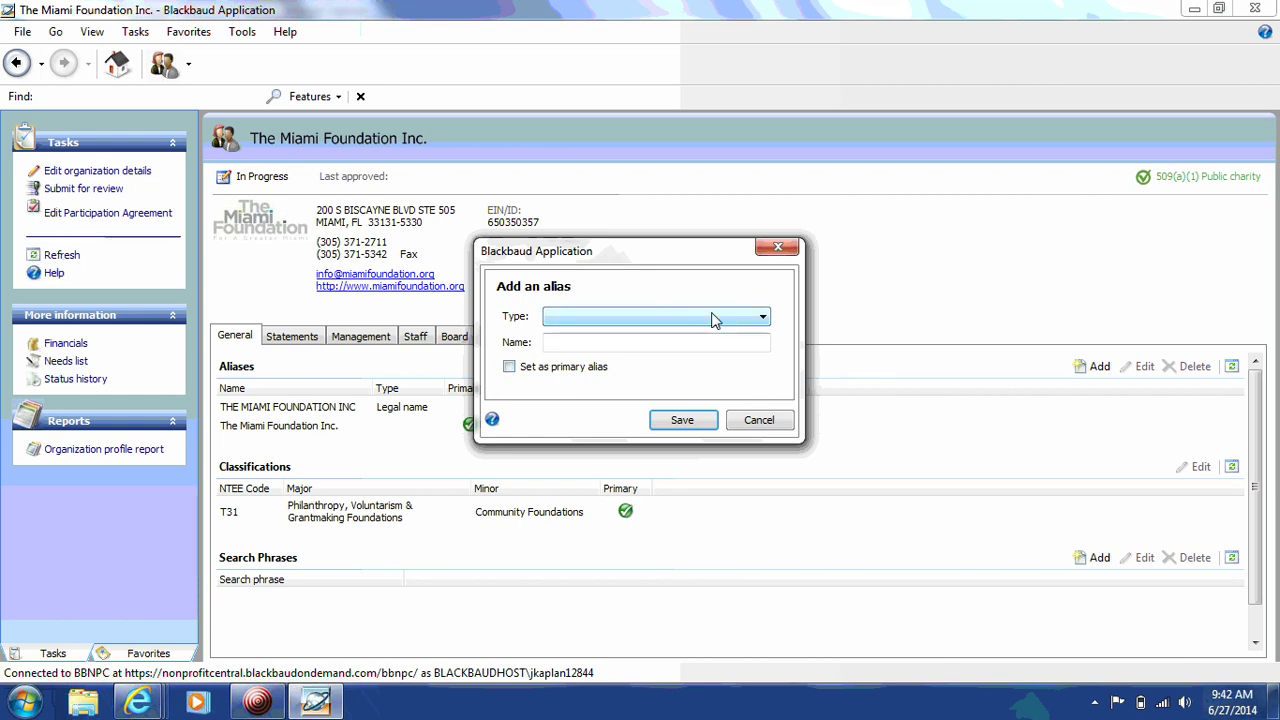
click(777, 247)
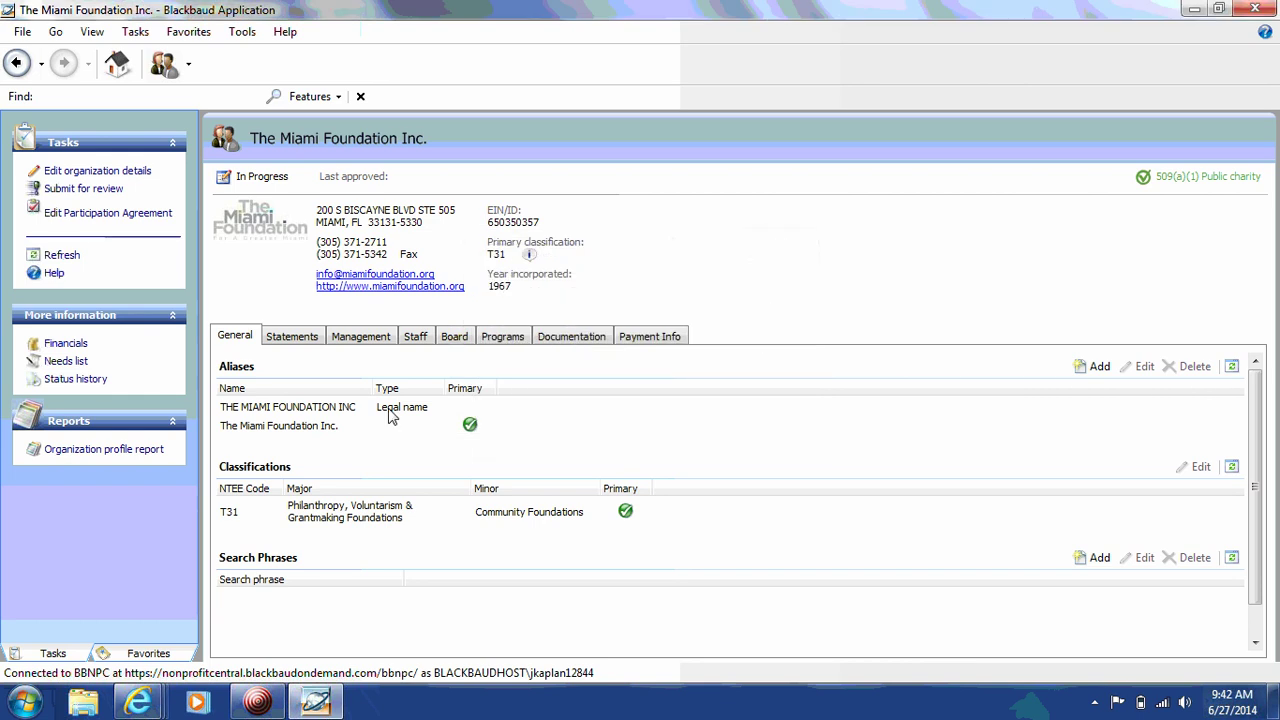
click(338, 430)
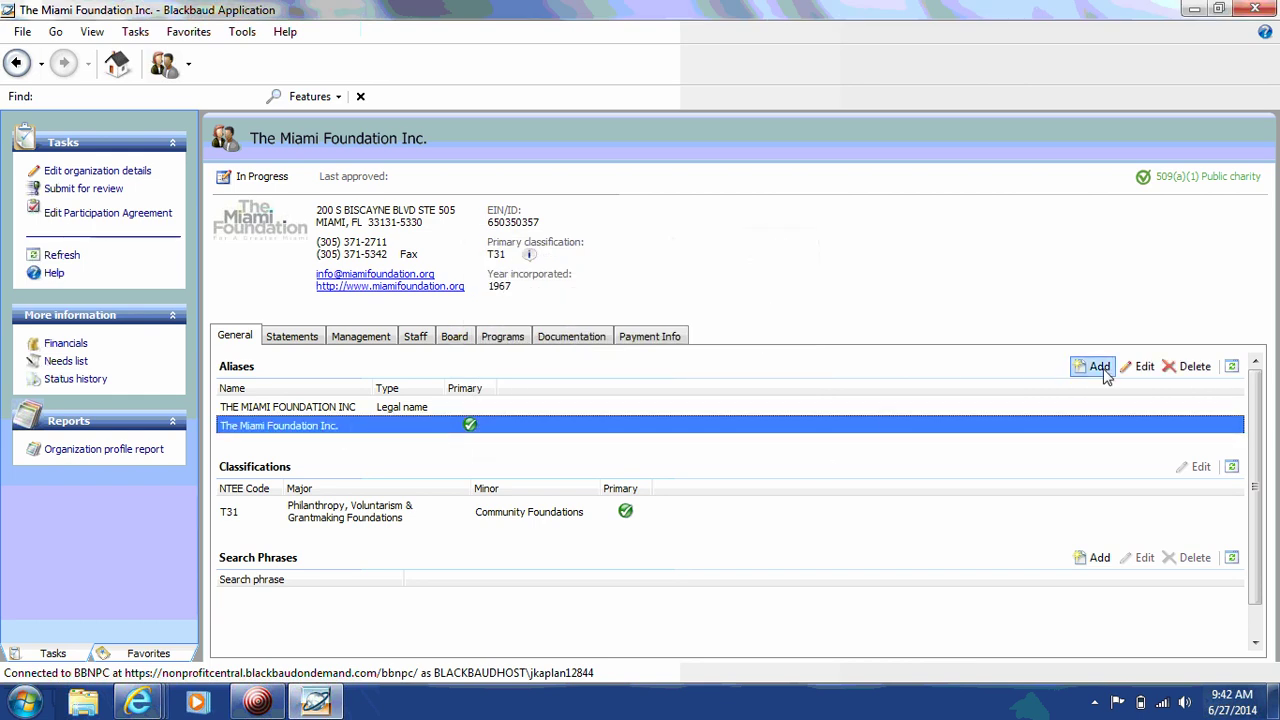
click(1140, 366)
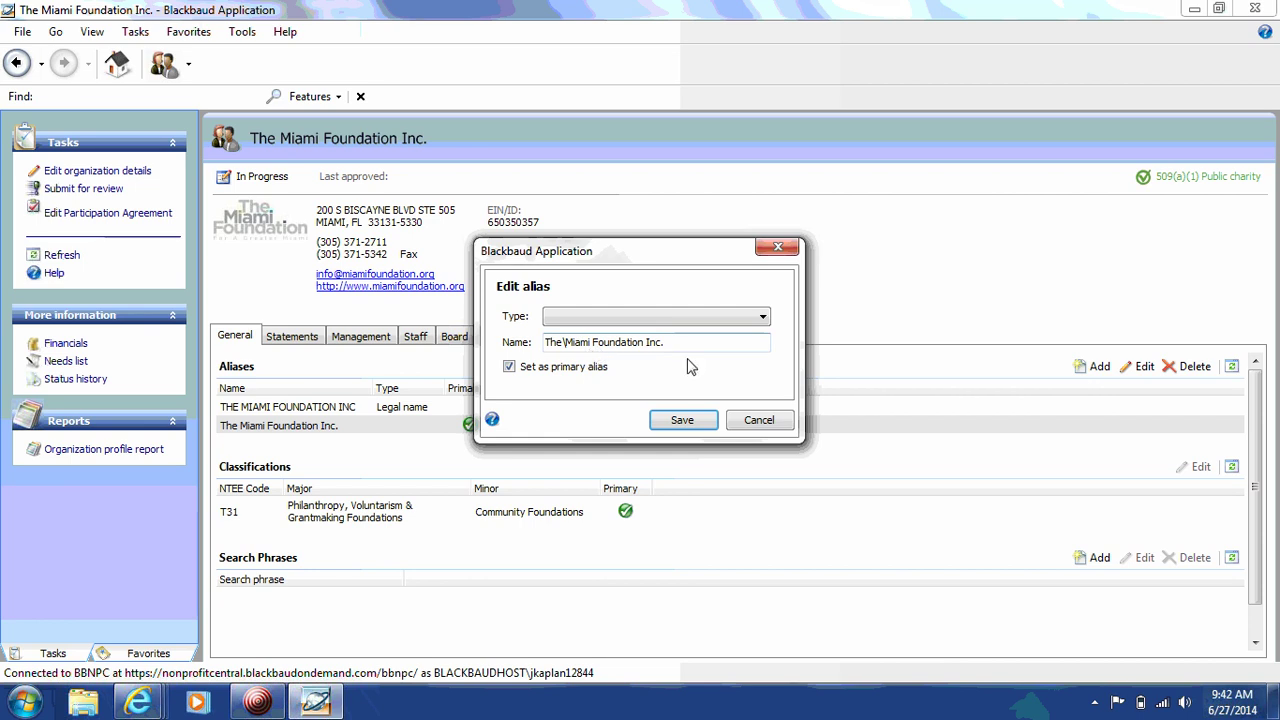
click(755, 420)
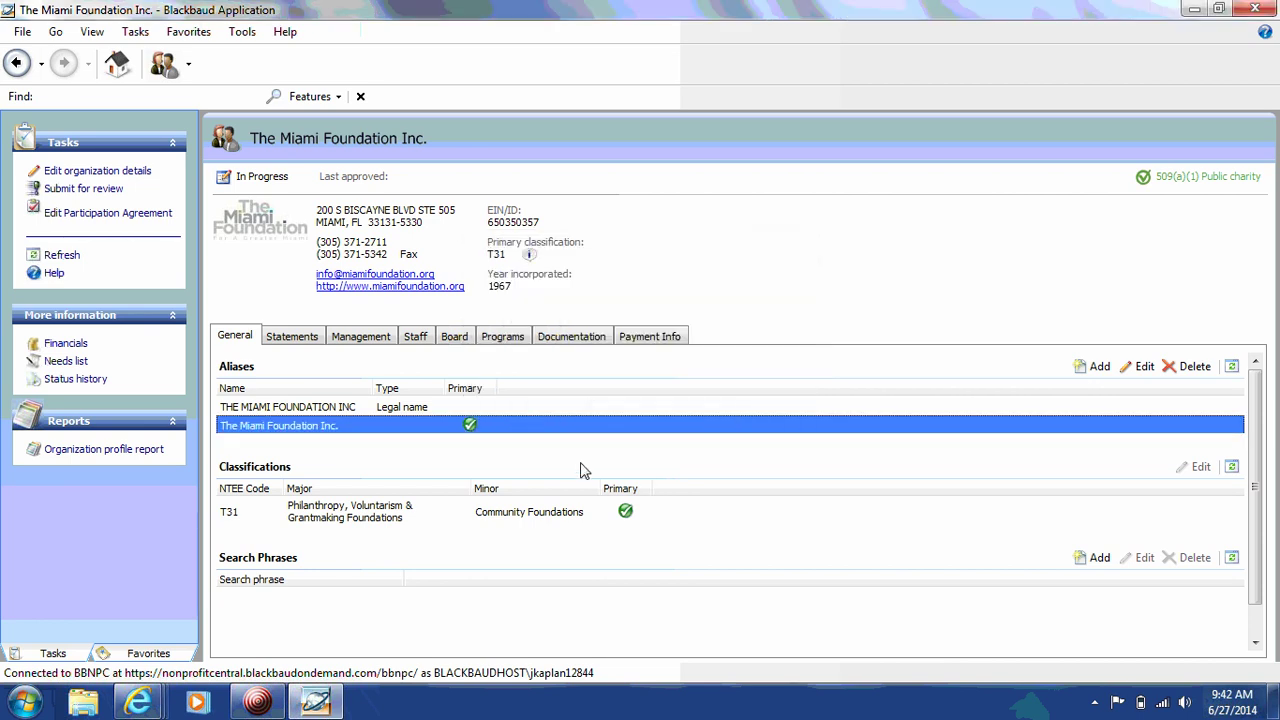
Step: Open the T31 classification for editing and close it without changes
click(548, 516)
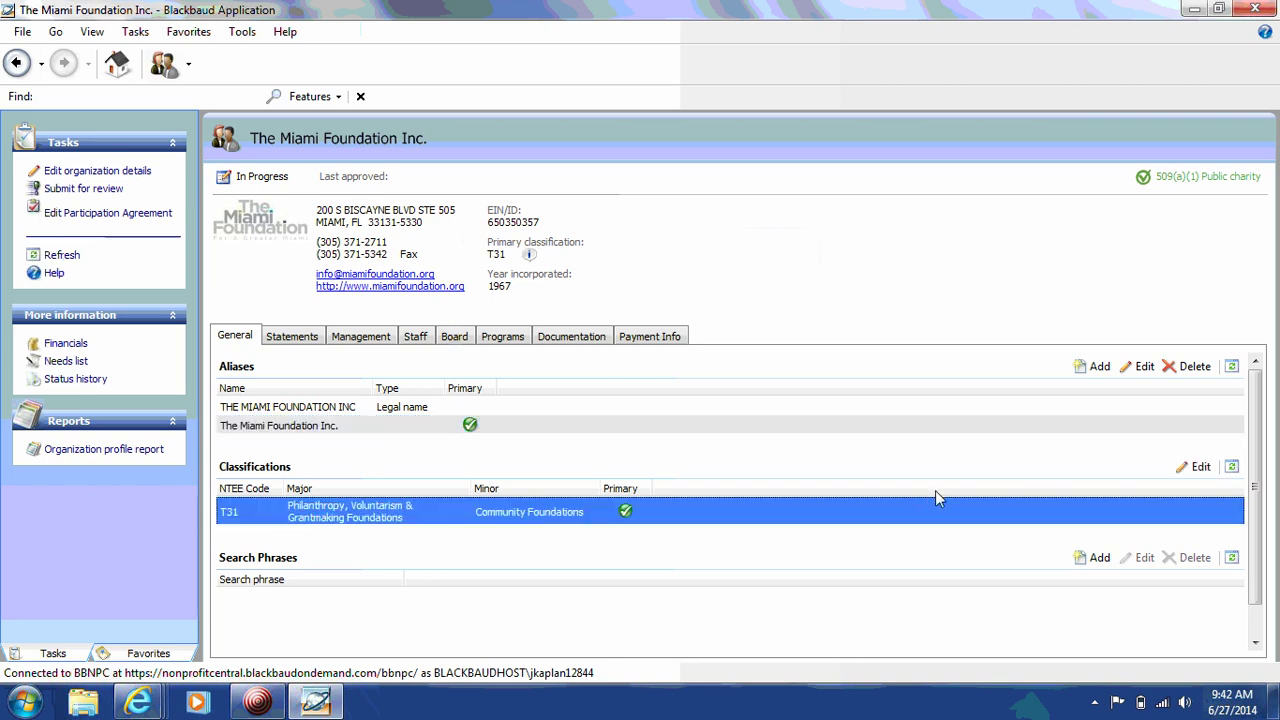
click(1193, 468)
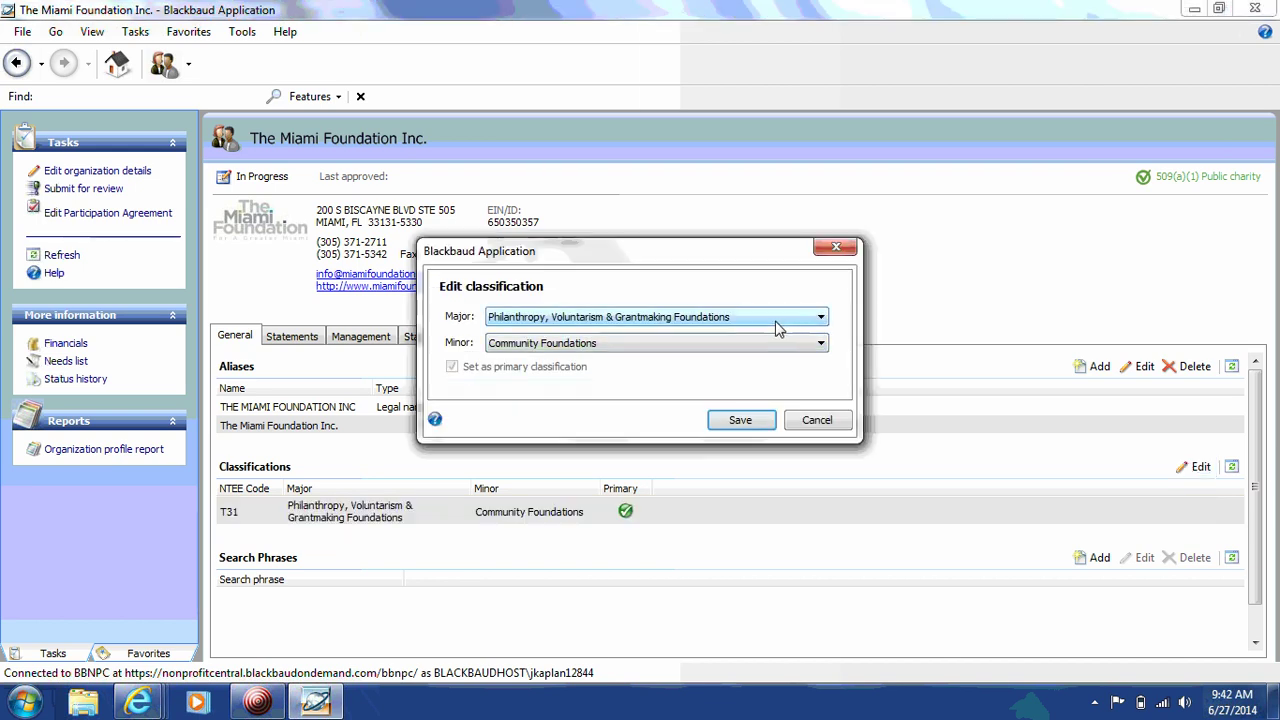
click(763, 324)
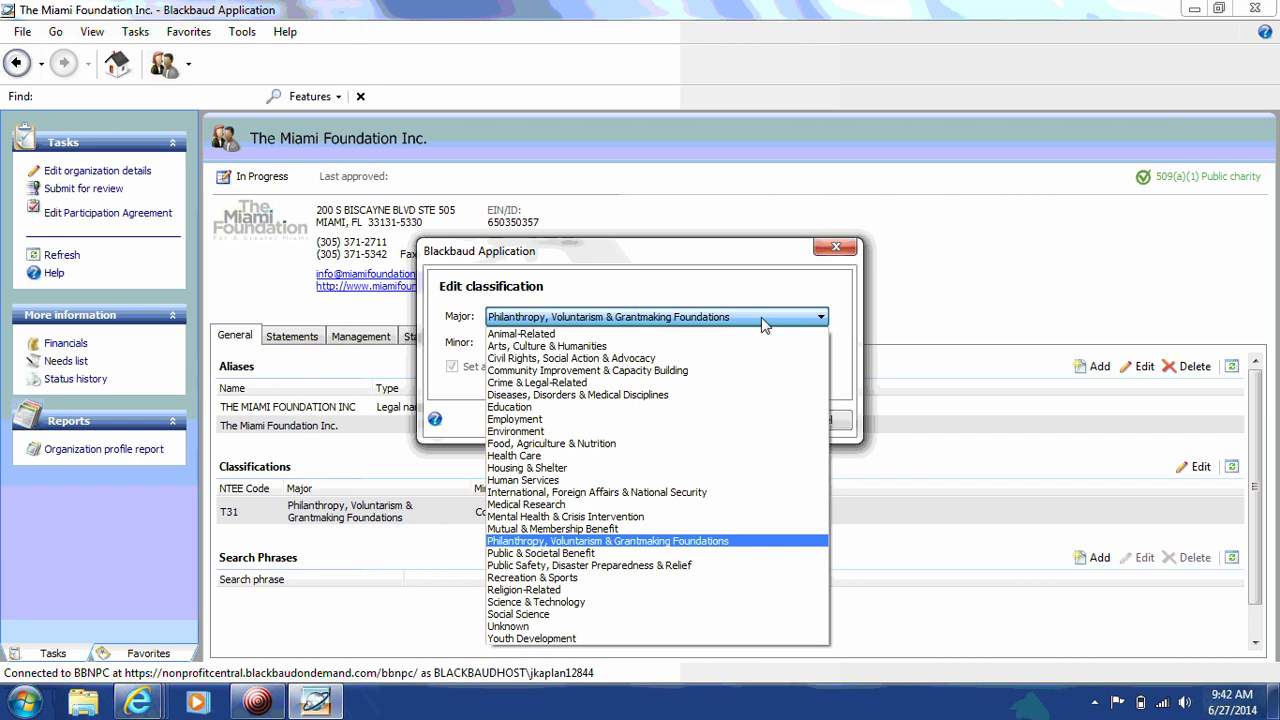
click(762, 324)
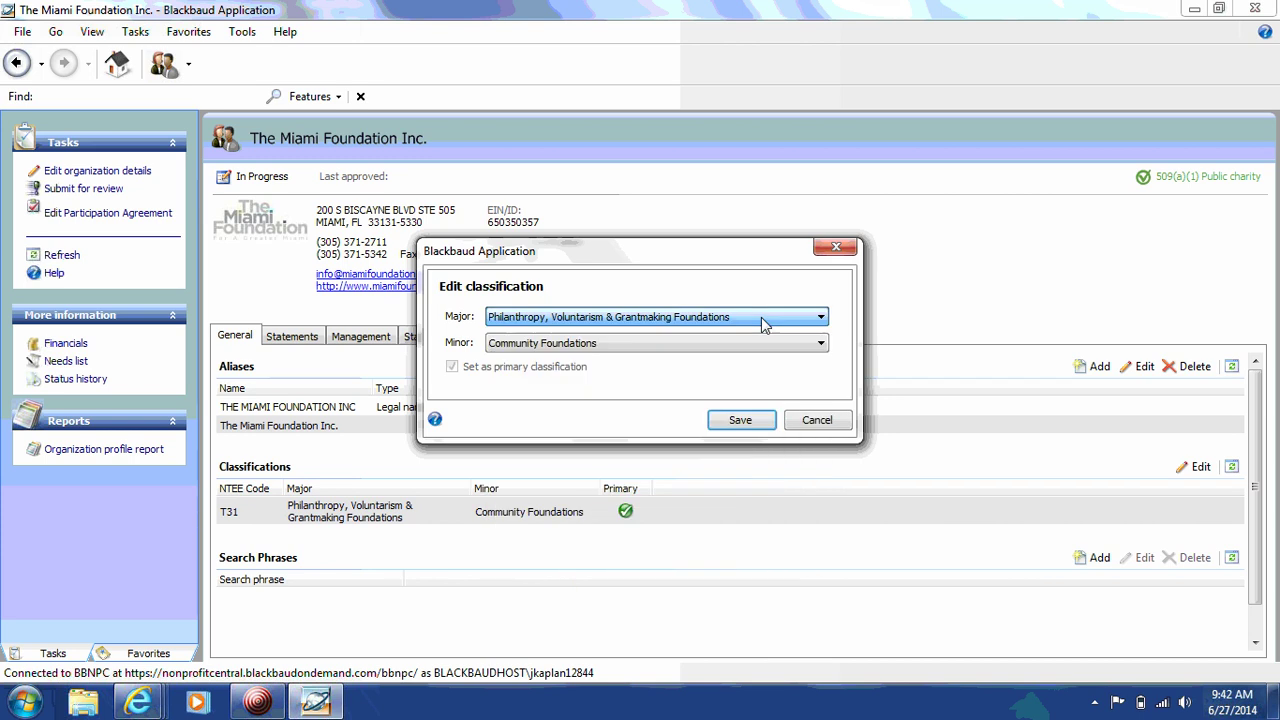
click(814, 422)
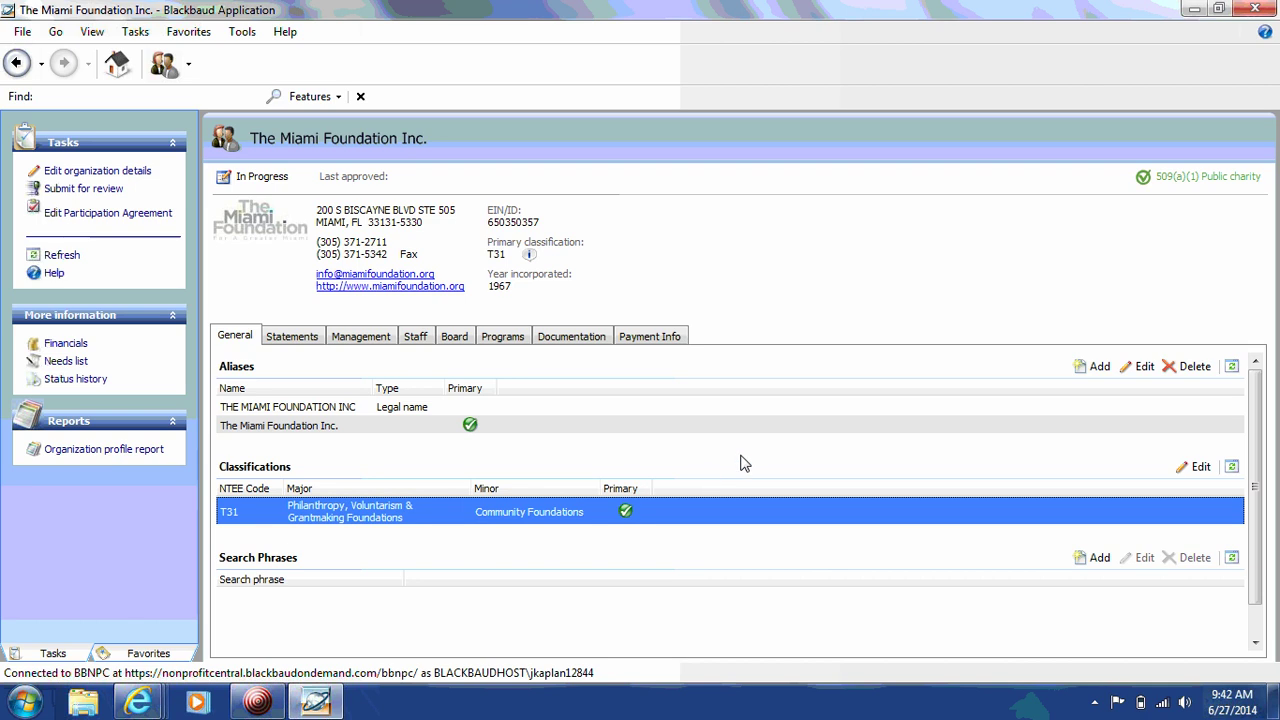
Step: Add the search phrases 'philanthropy' and 'leadership'
click(1090, 558)
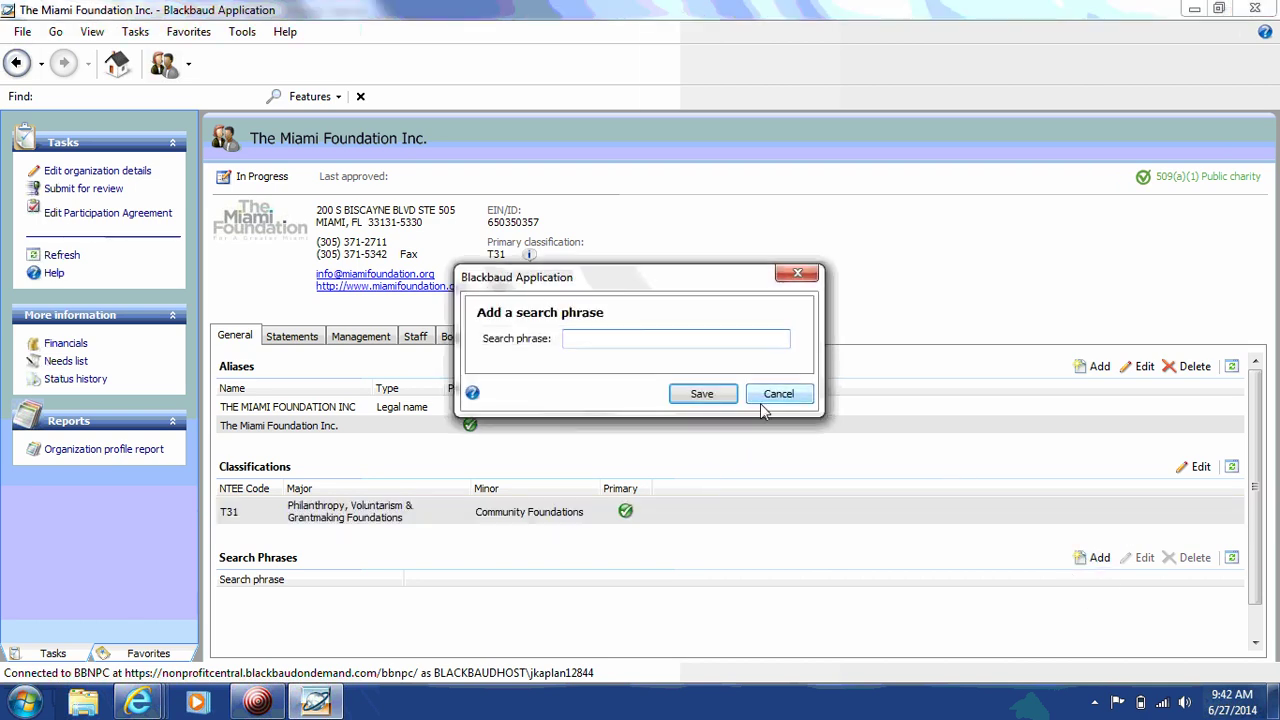
text(philanthropy)
click(704, 395)
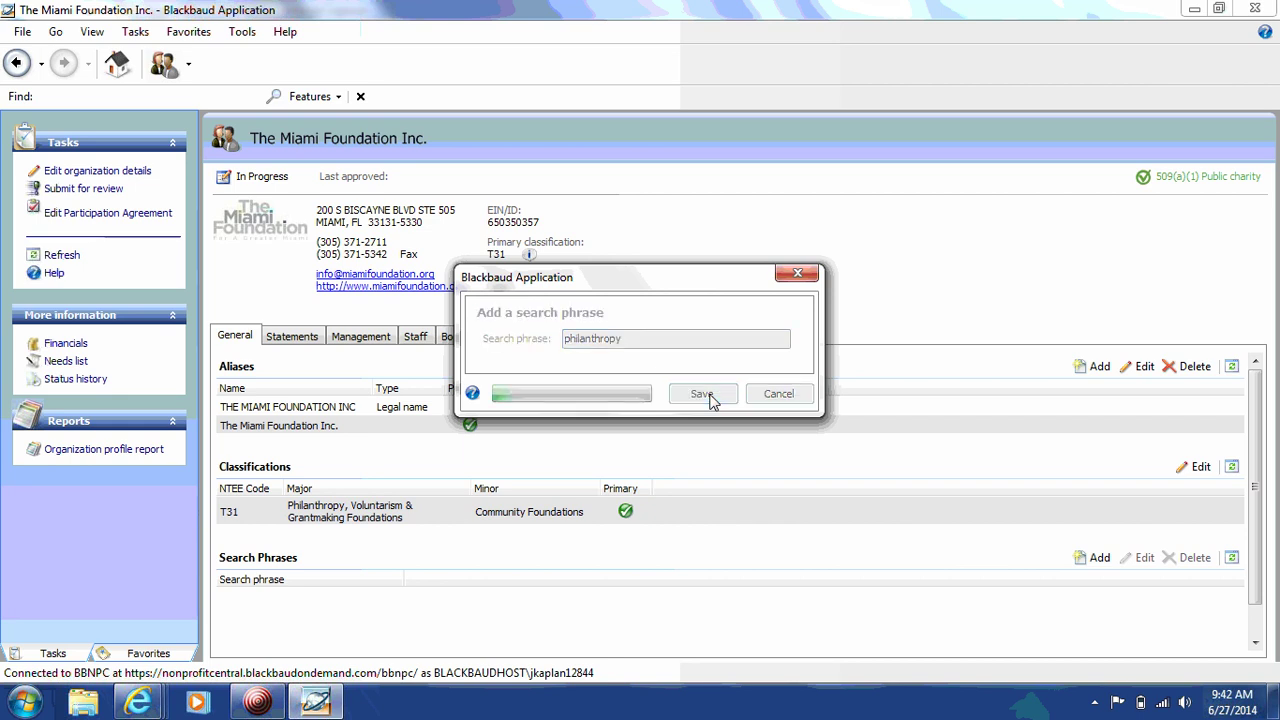
click(1099, 558)
text(leadership)
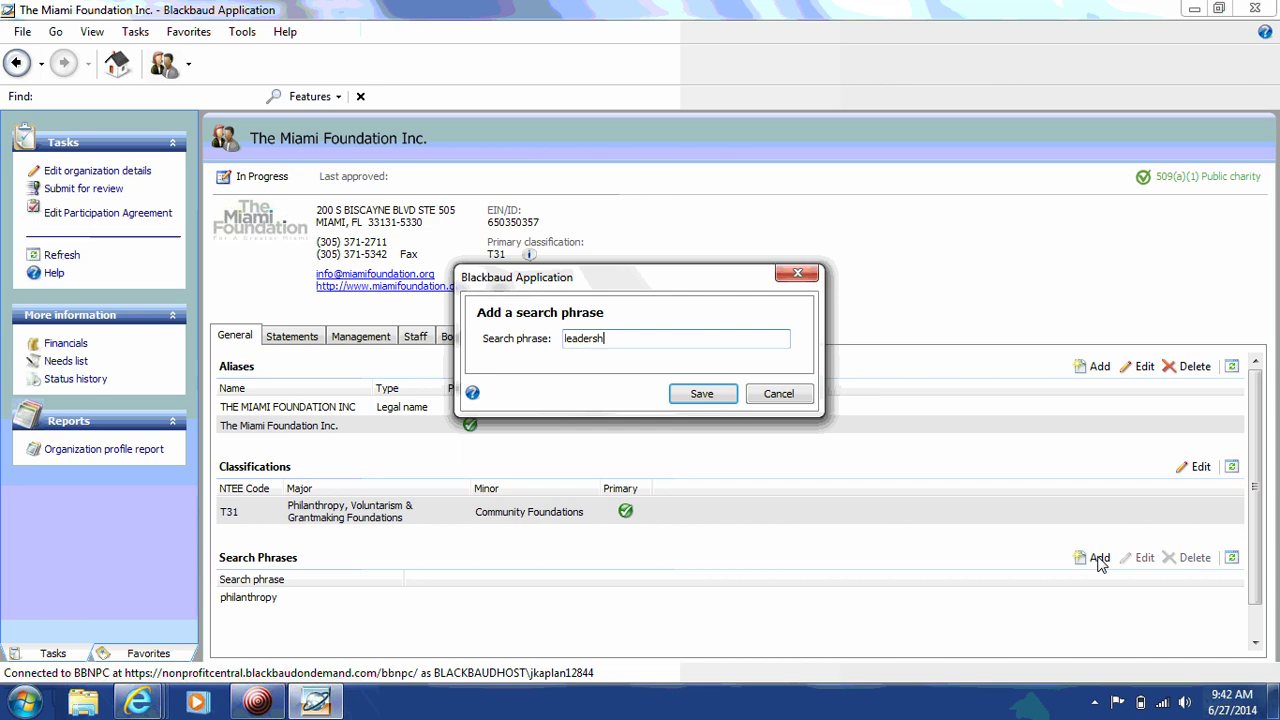
click(702, 394)
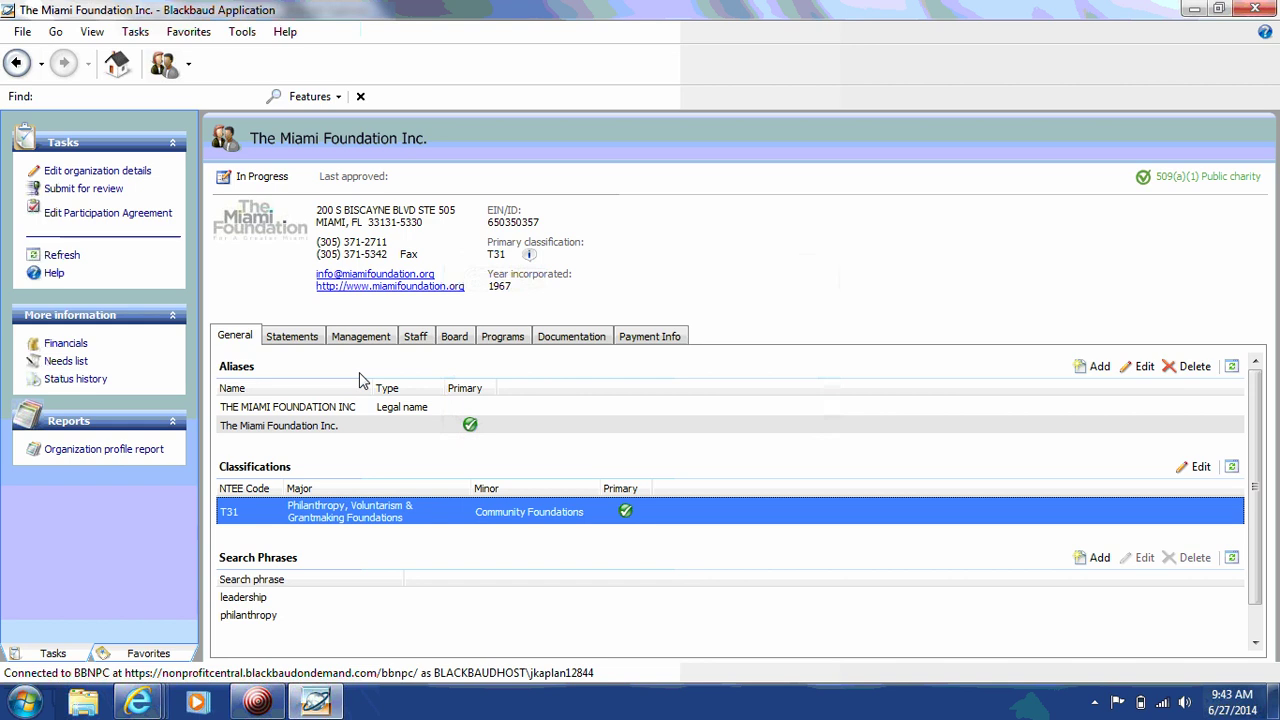
Step: Open the Mission Statement 'Building Community through Leadership and Philanthropy' under Statements and resave it unchanged
click(297, 340)
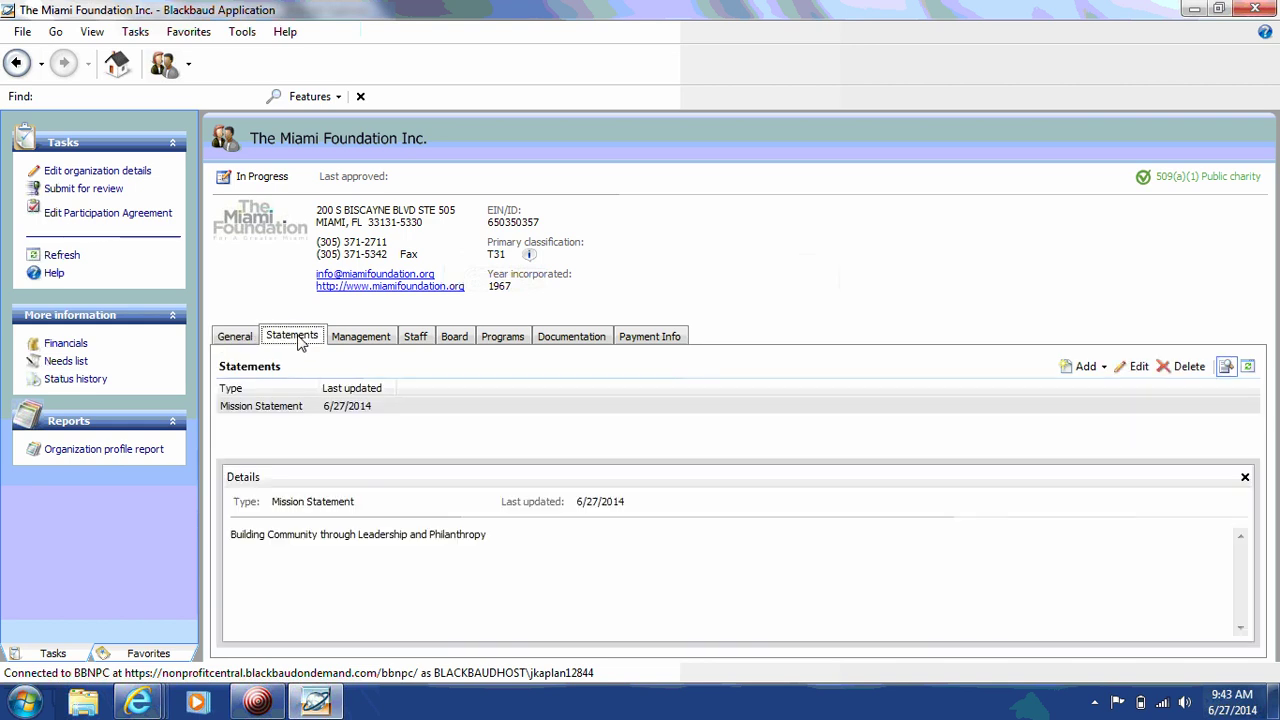
click(290, 408)
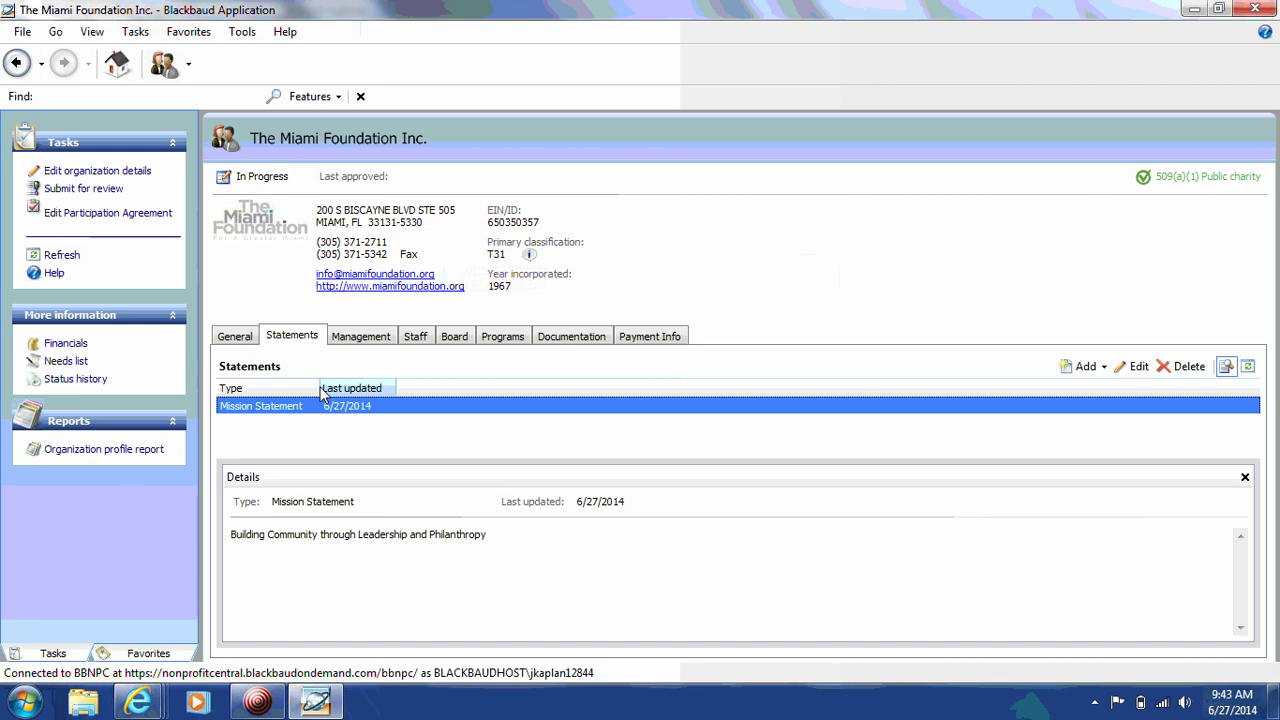
drag(321, 395, 376, 395)
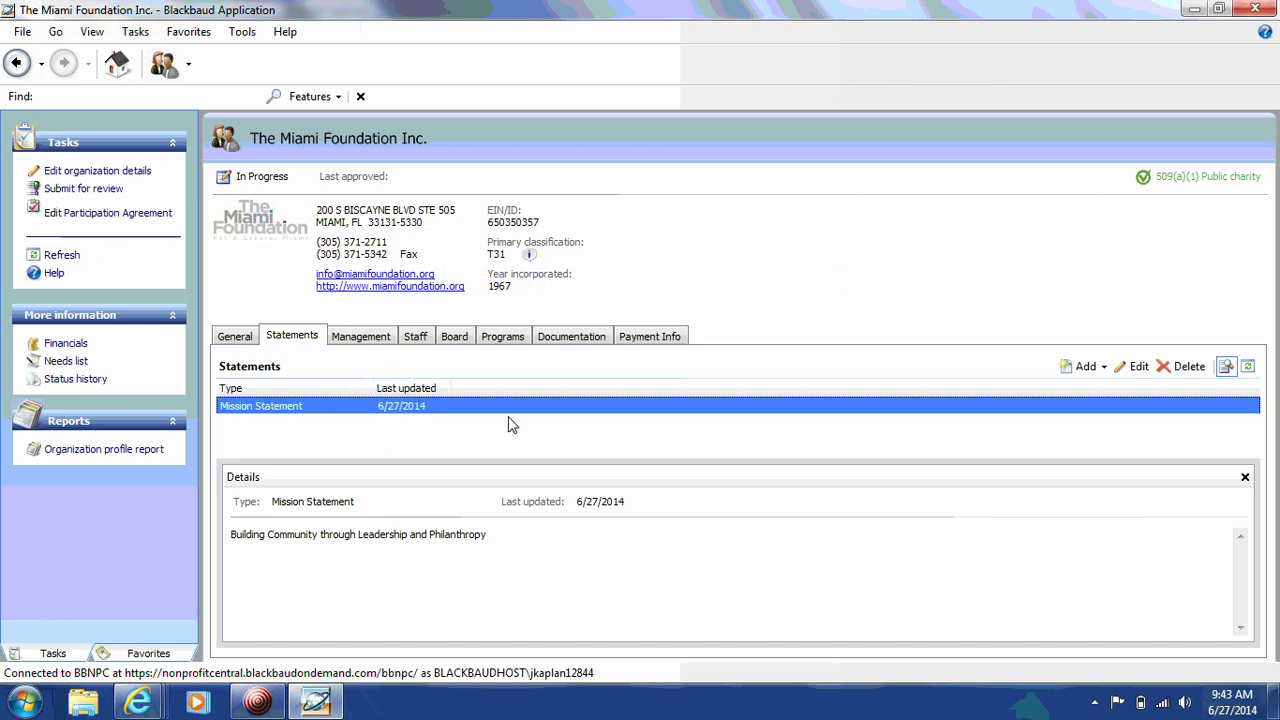
click(1137, 370)
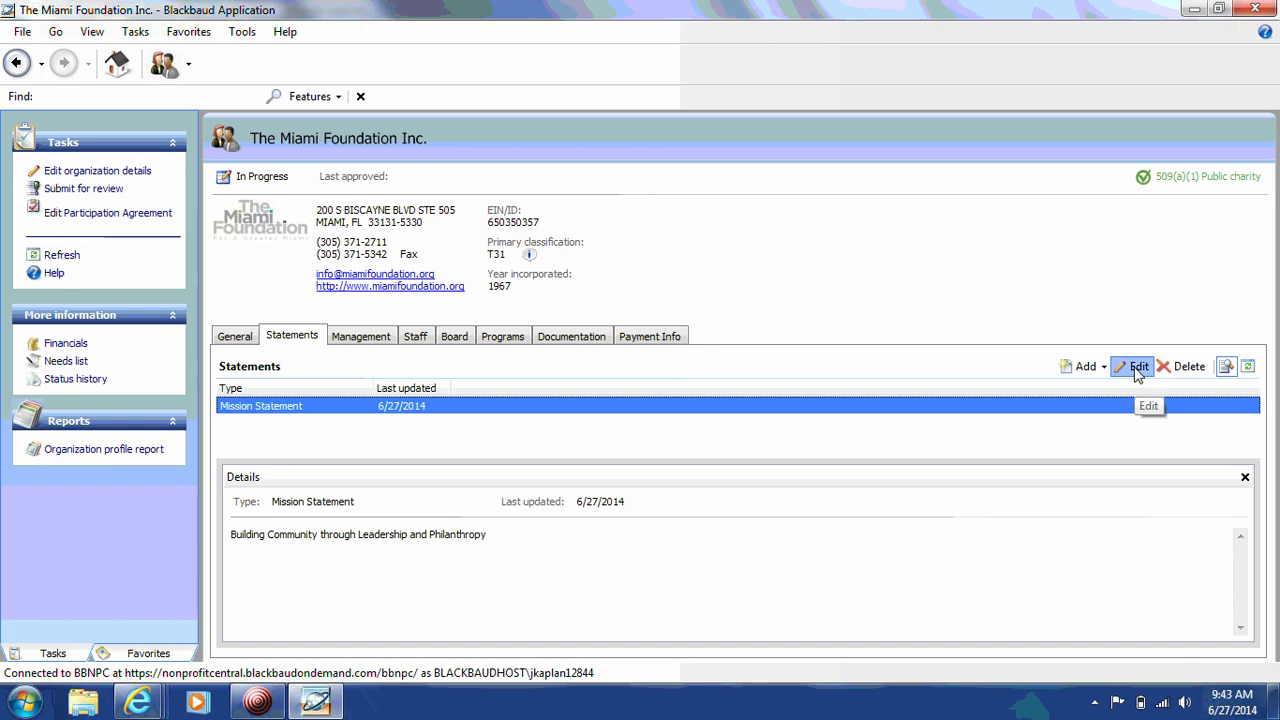
click(640, 340)
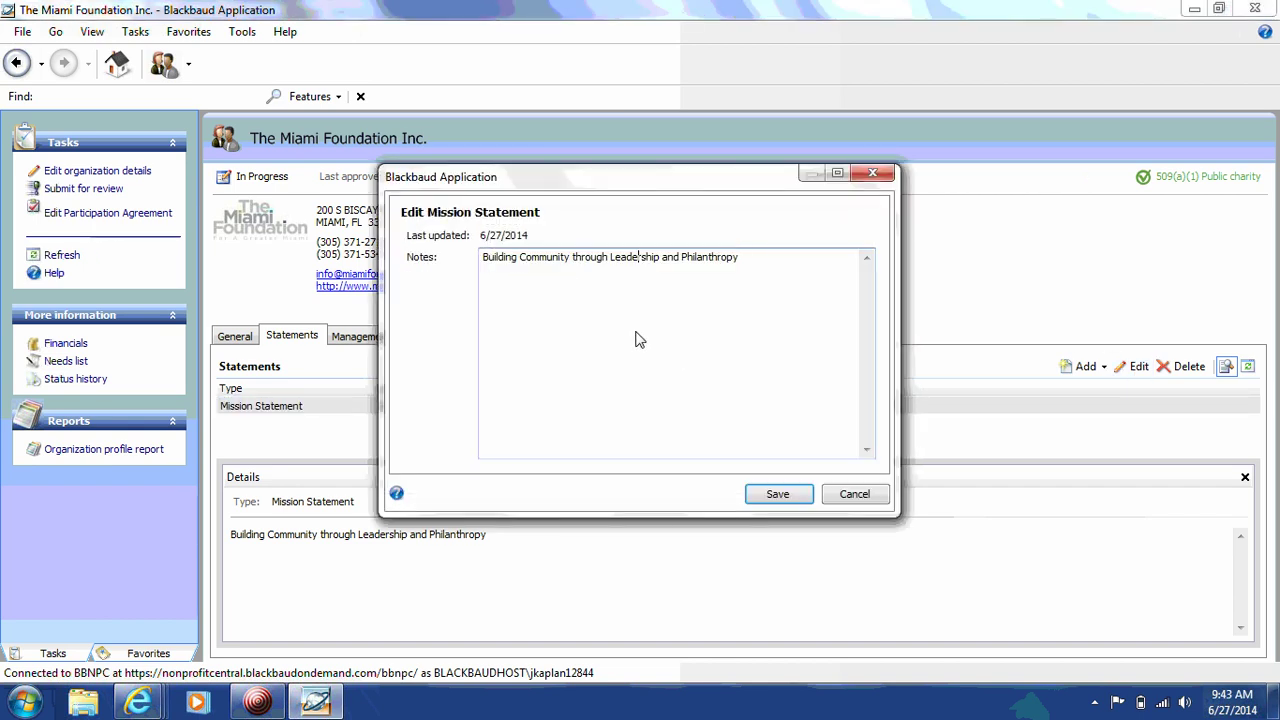
click(770, 491)
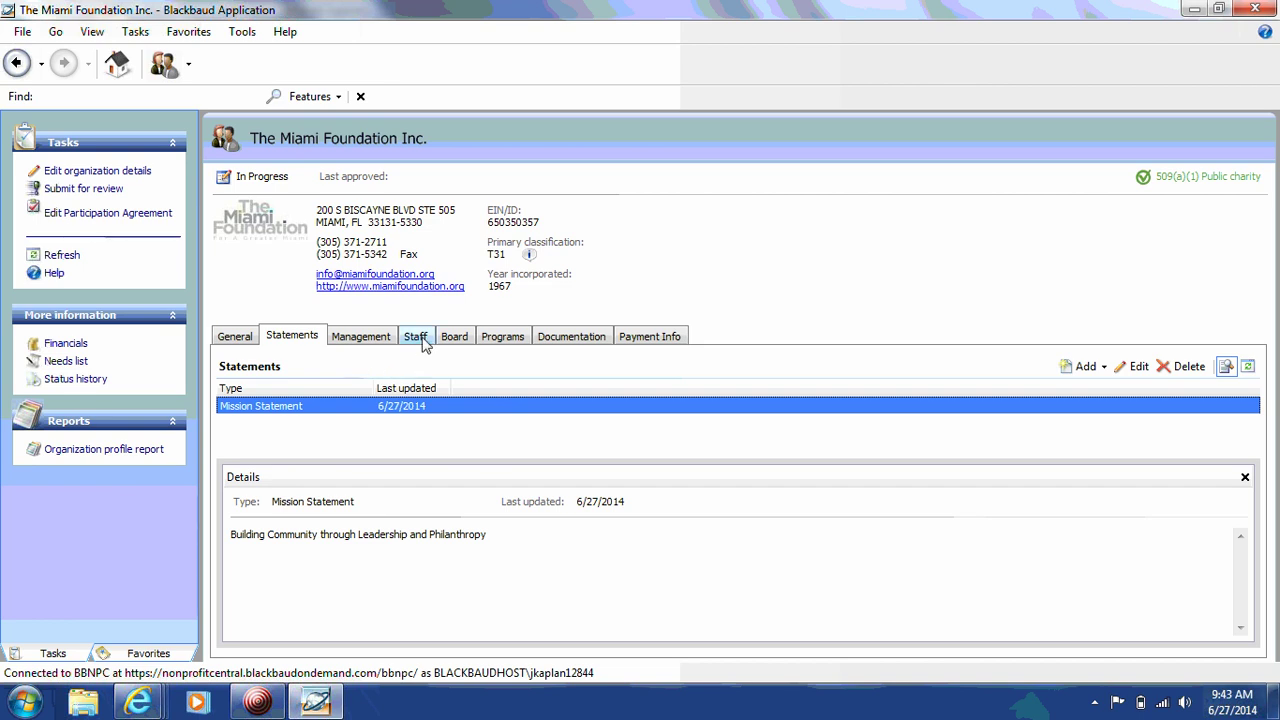
Step: In the Staff list, widen the Position column and start adding a staff member
click(424, 339)
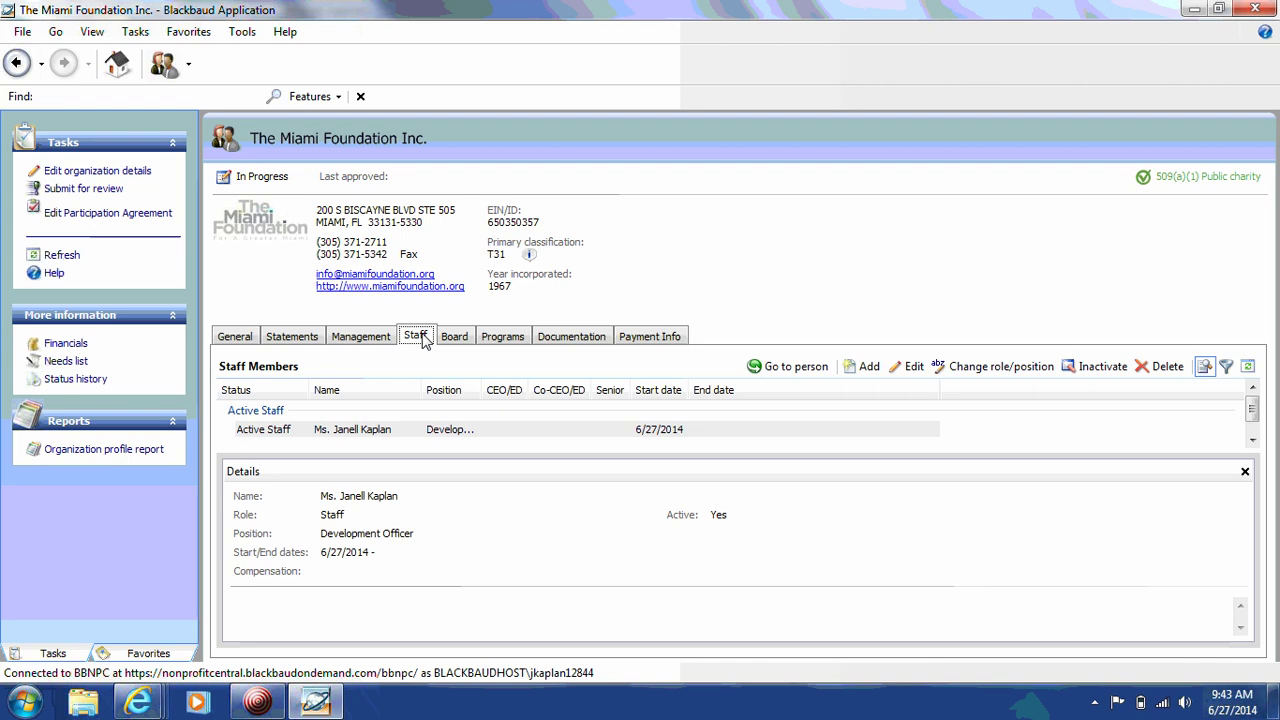
drag(483, 398, 578, 404)
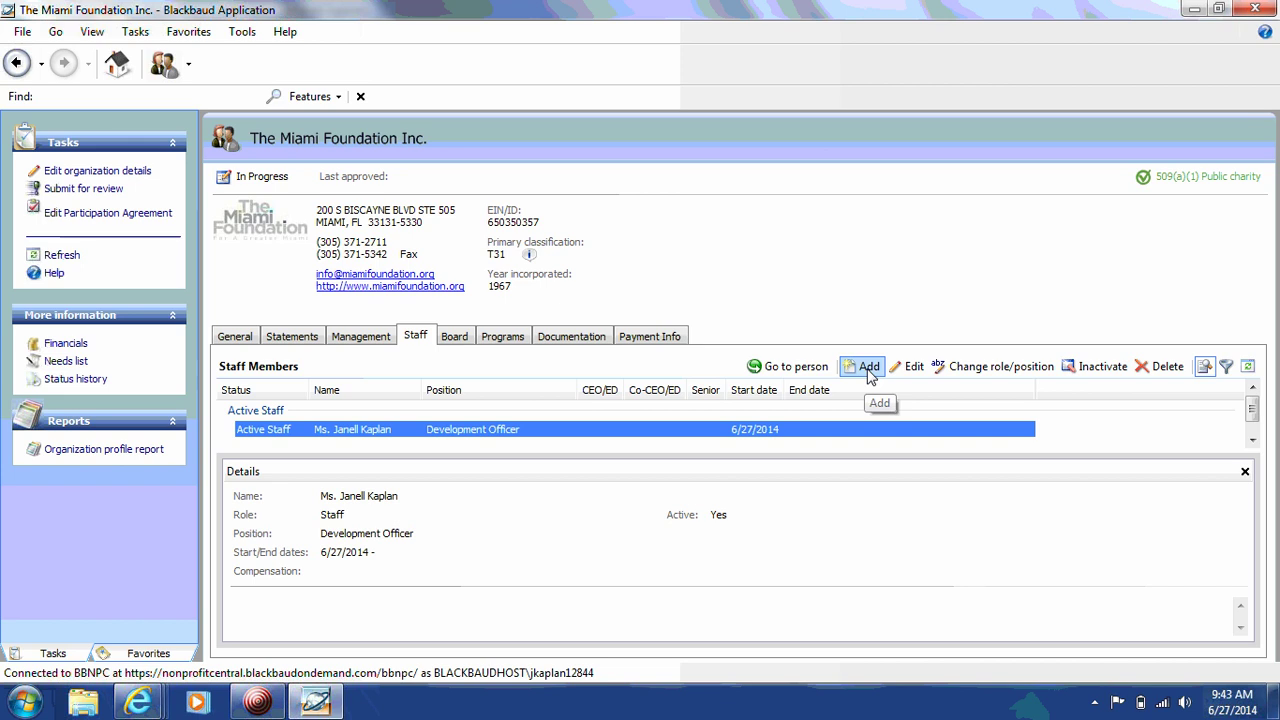
click(869, 372)
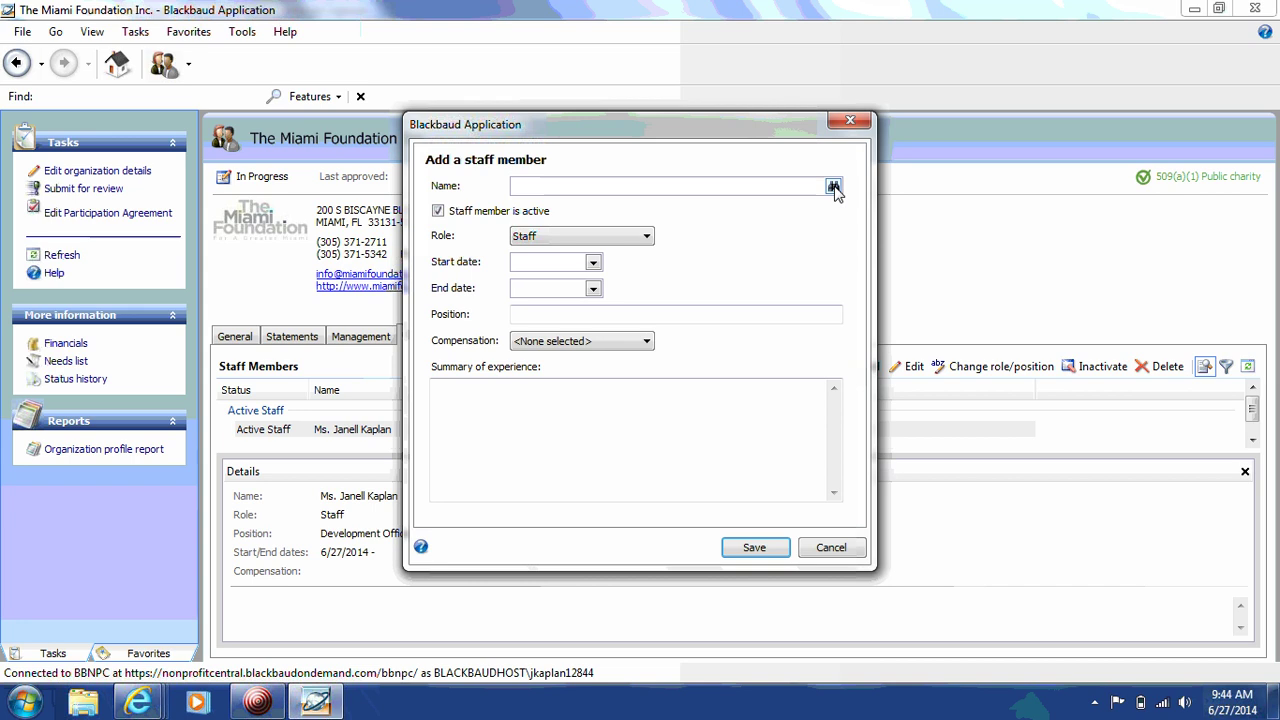
Step: Create a new person with last, first and middle names, title Mr., gender Male
click(833, 187)
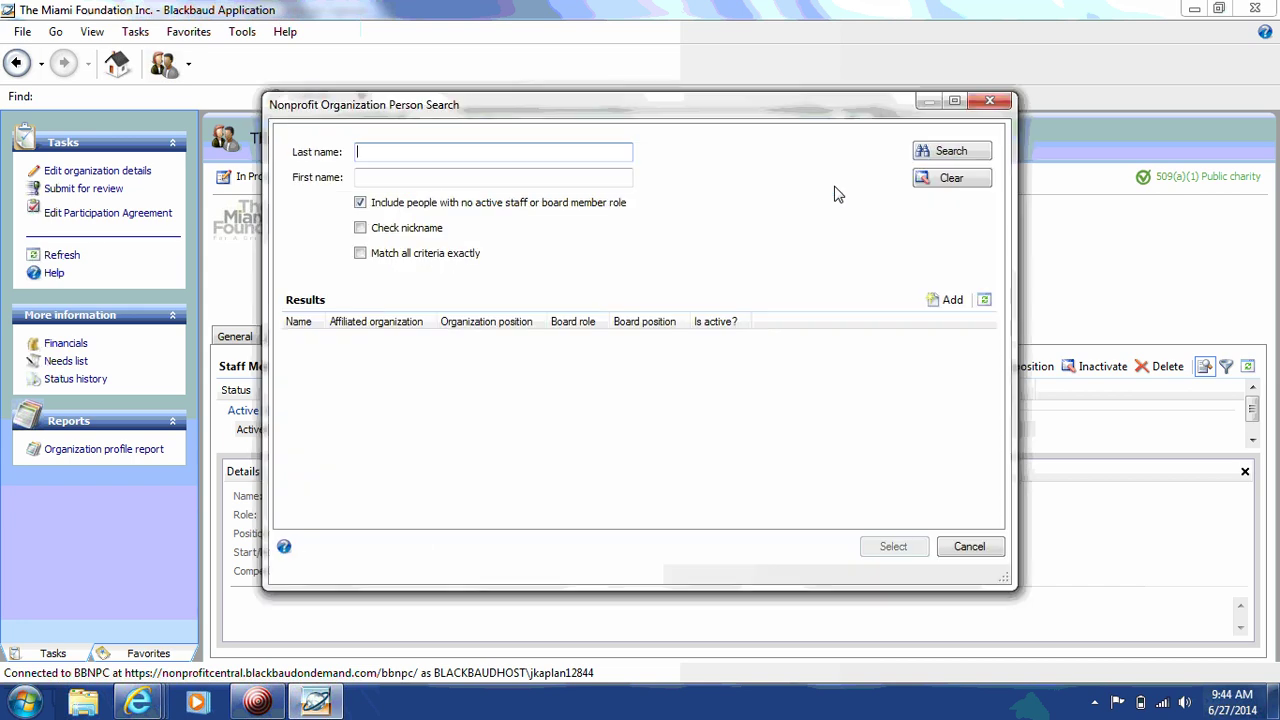
click(945, 302)
key(Tab)
key(Tab)
key(Tab)
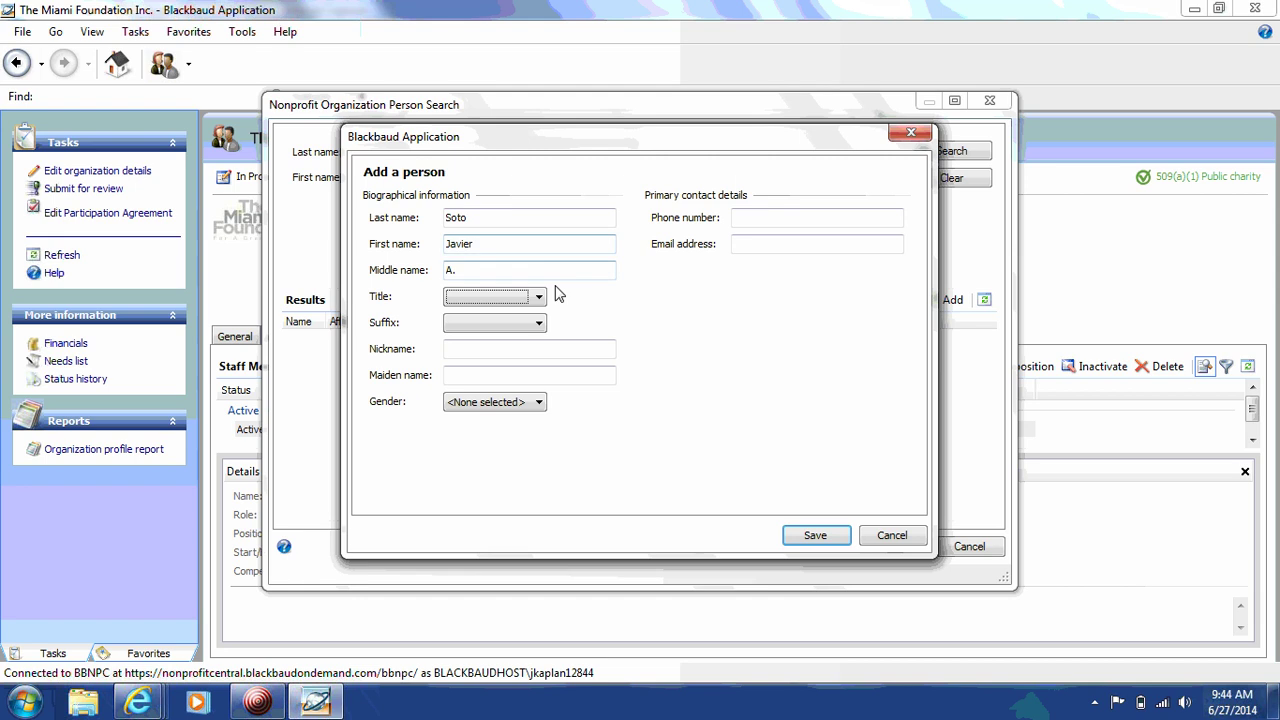
click(538, 297)
key(m)
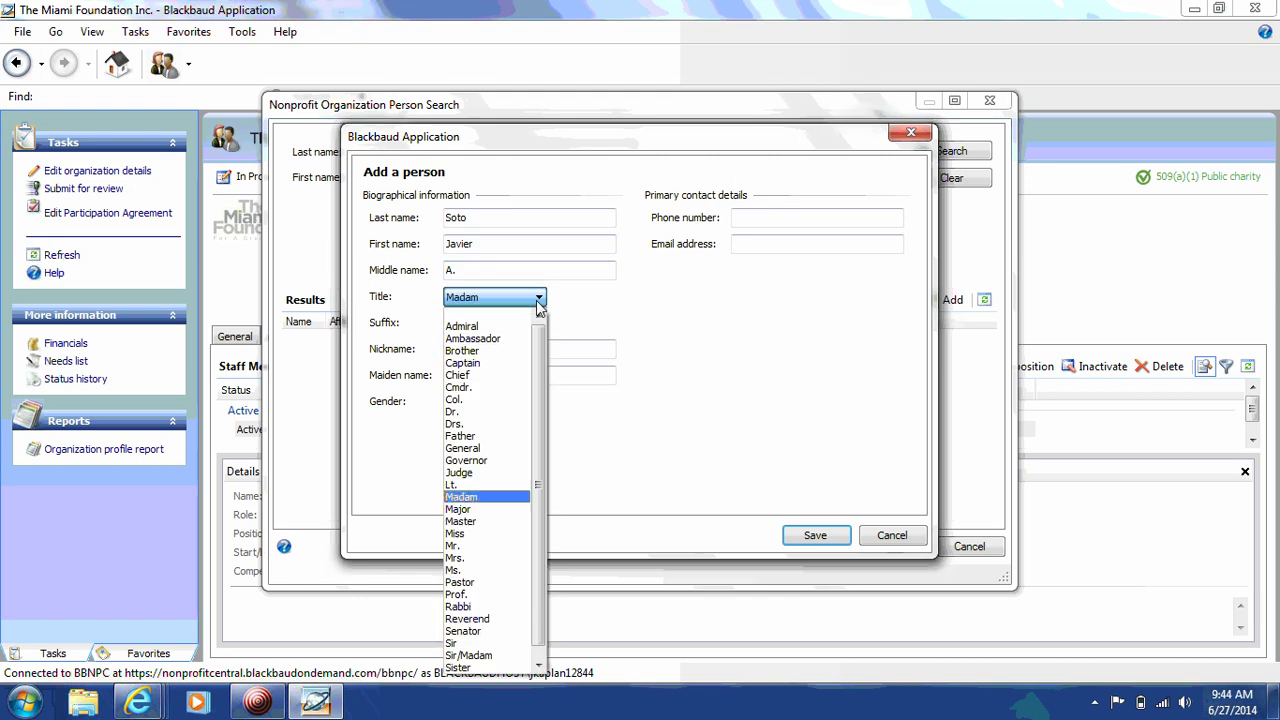
key(r)
click(461, 546)
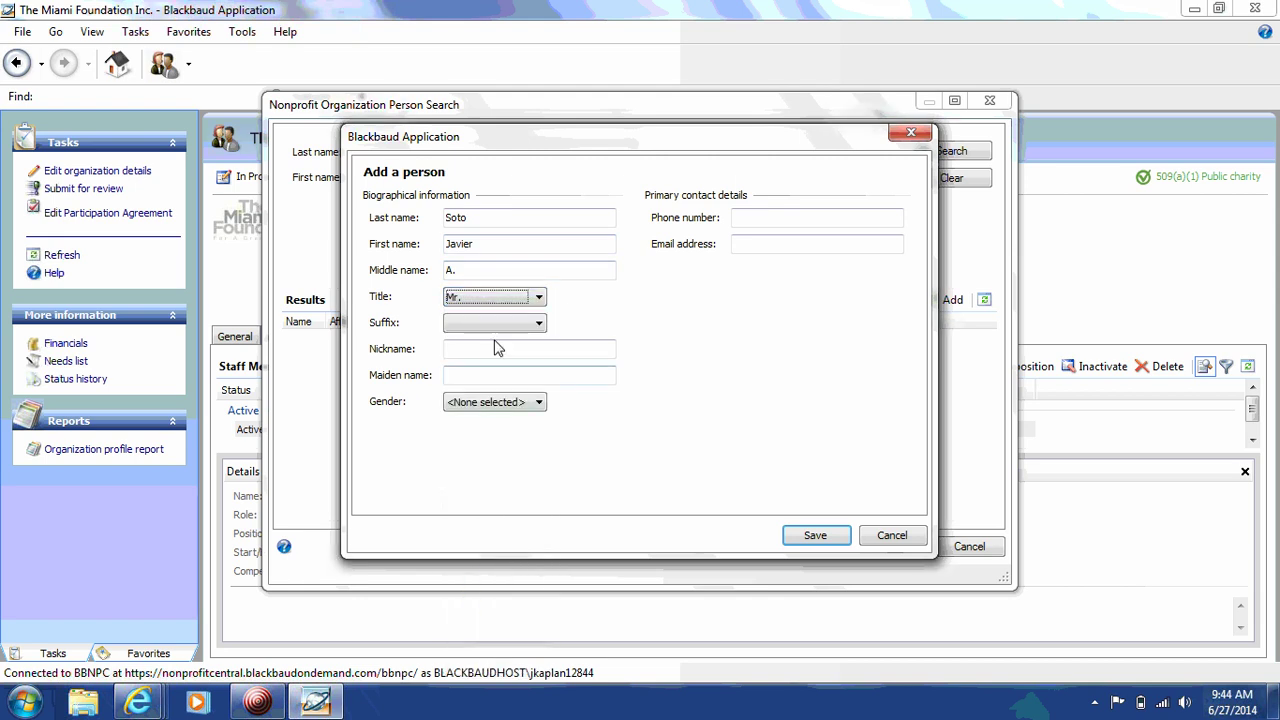
click(514, 403)
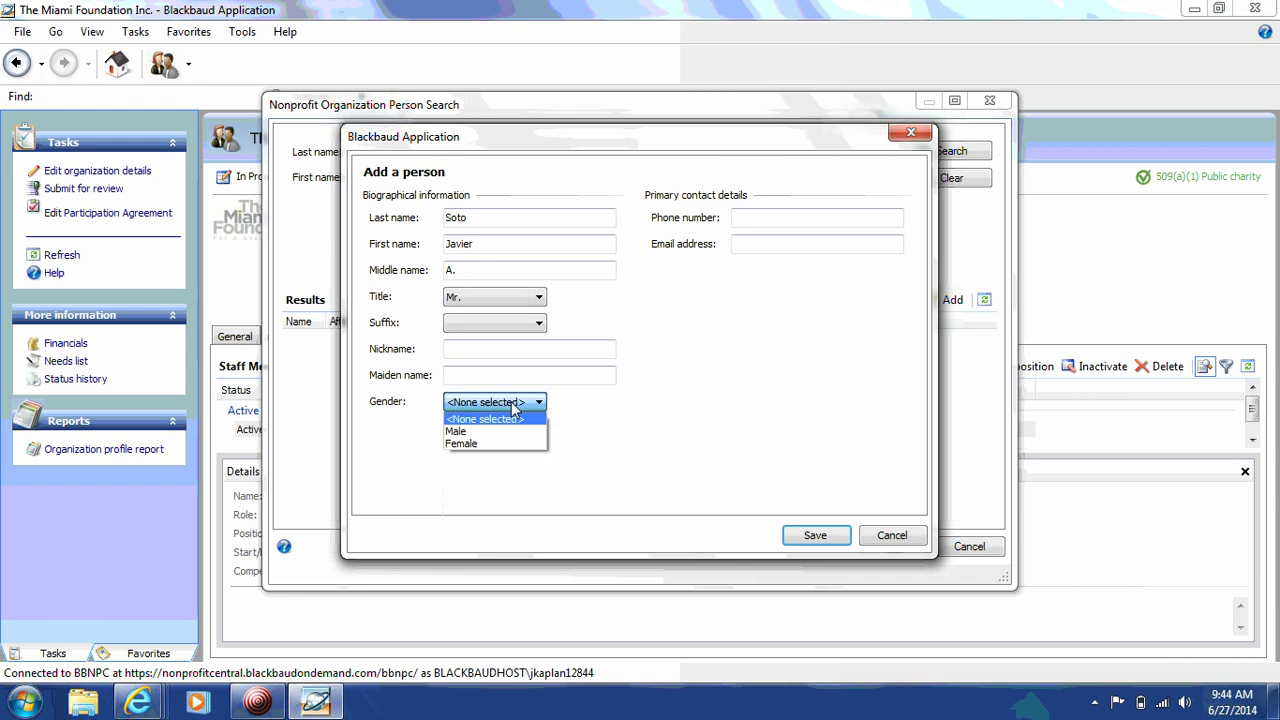
click(491, 432)
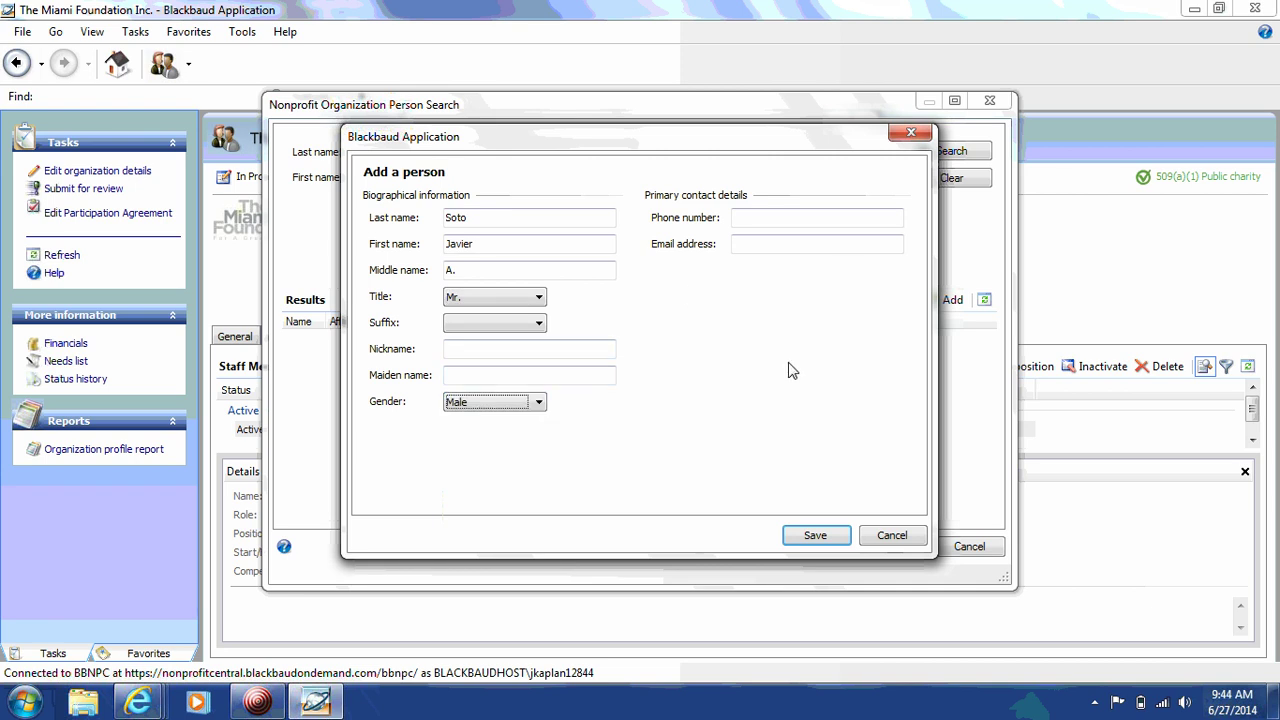
click(814, 538)
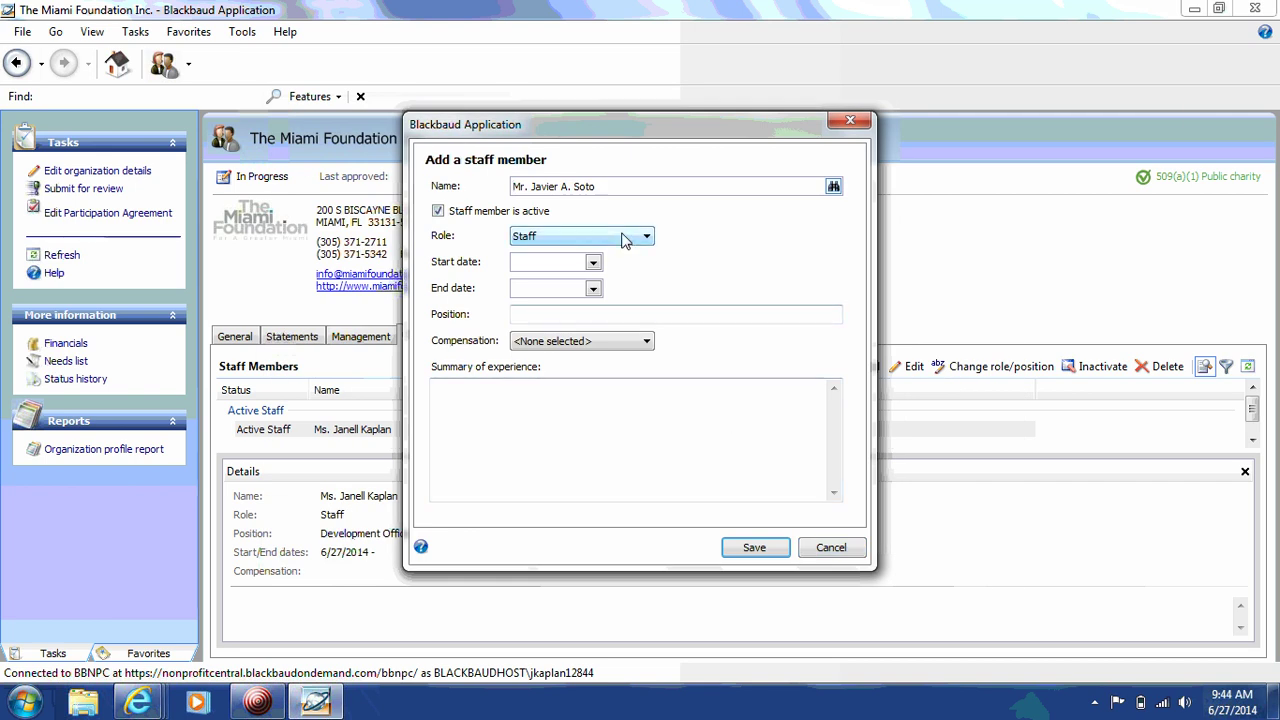
Step: Give the staff member the CEO/Executive Director role, starting 07/01/2009, and save
click(623, 240)
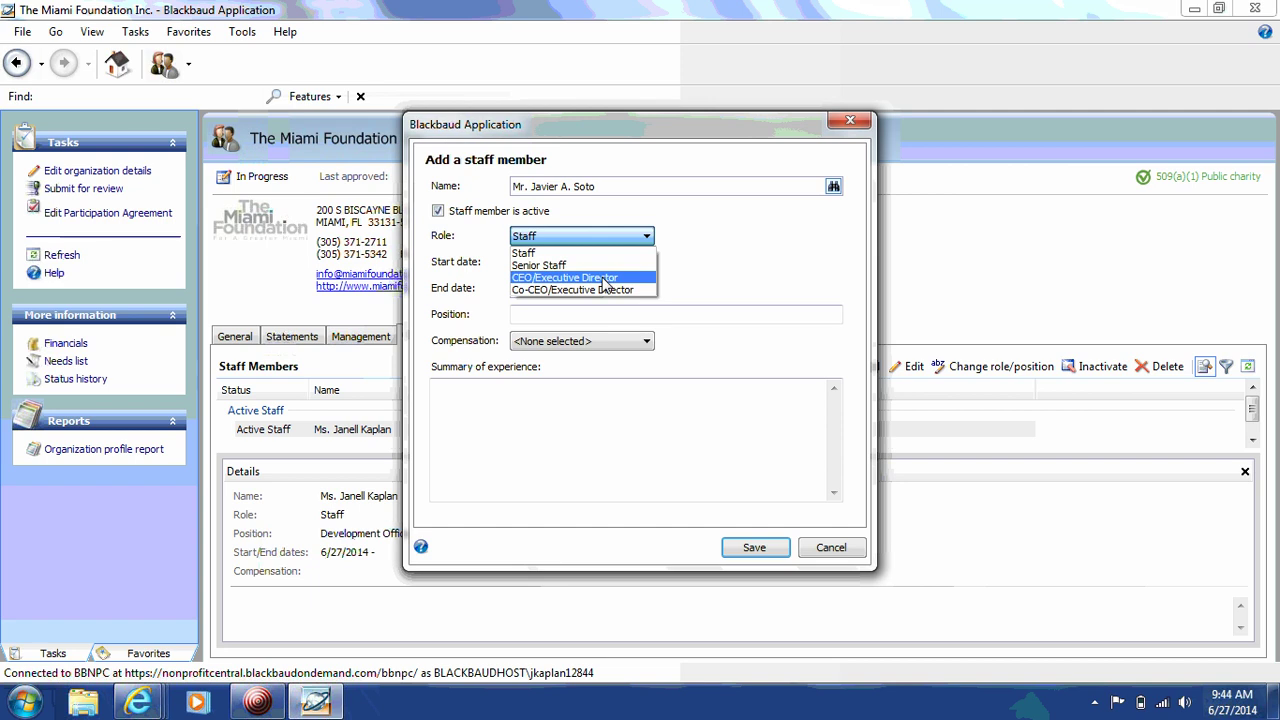
click(601, 278)
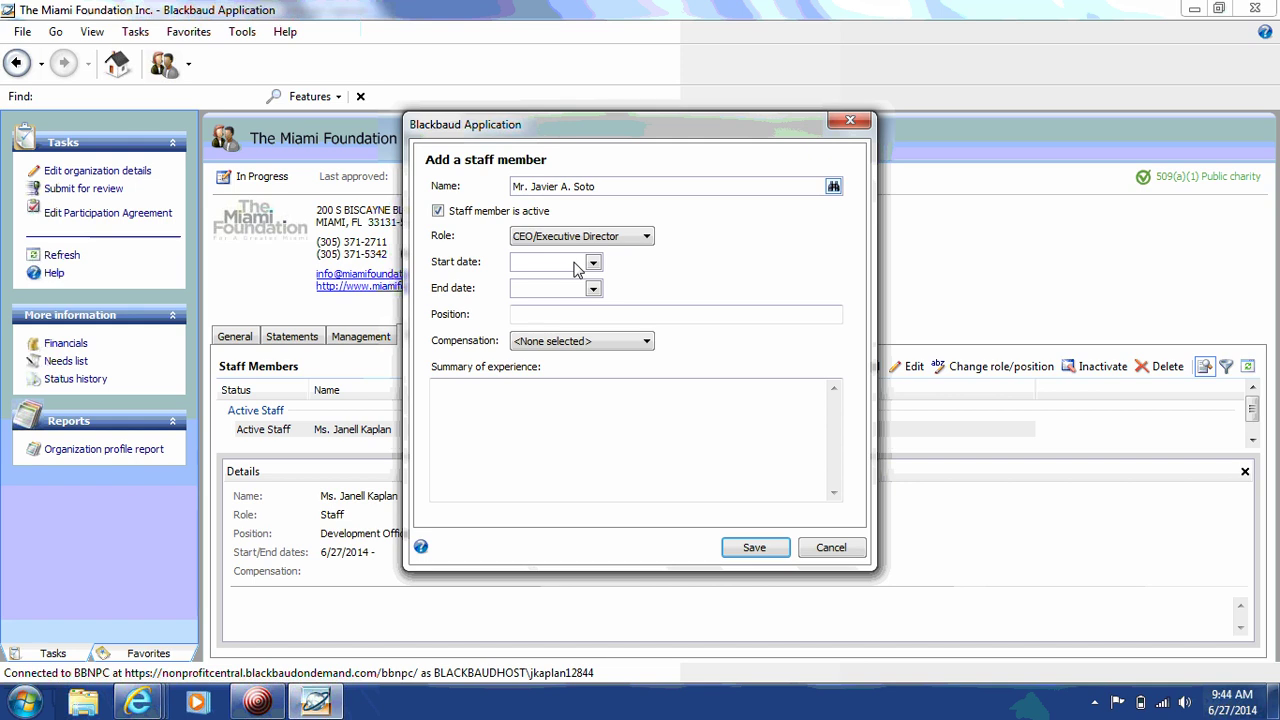
text(07/01/2009)
click(756, 552)
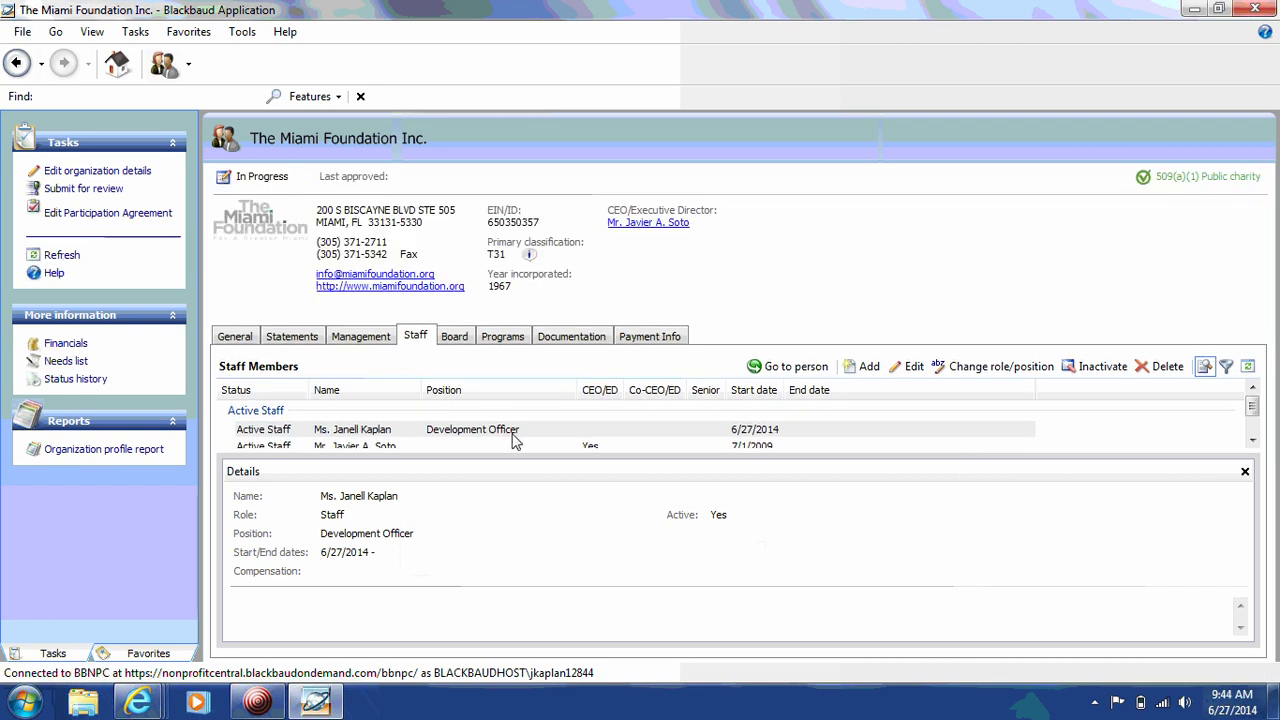
click(581, 340)
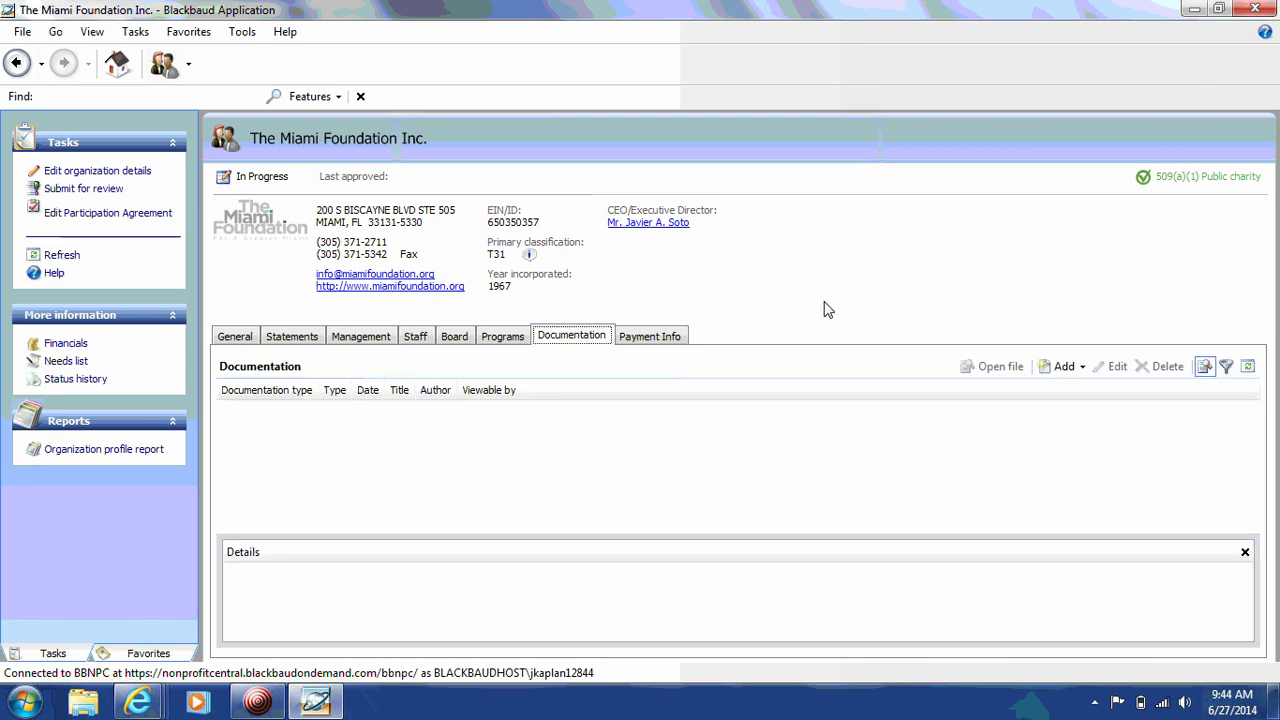
click(1082, 368)
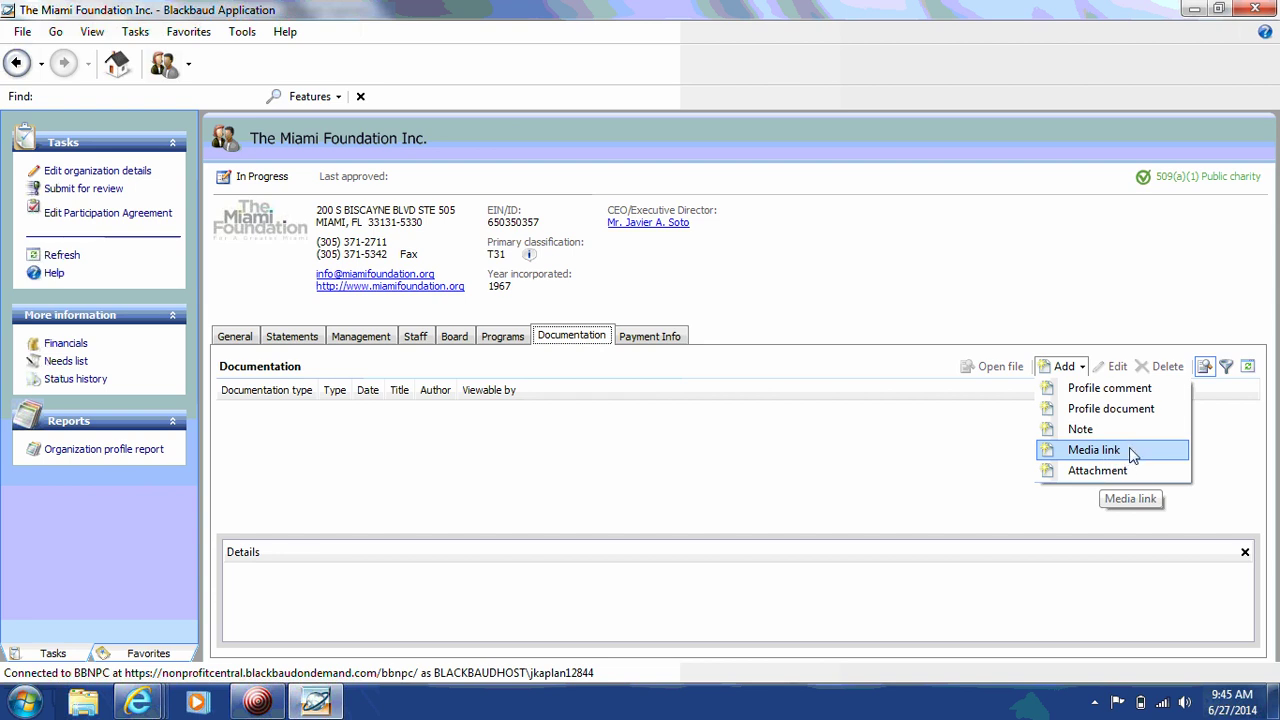
click(1133, 455)
click(686, 290)
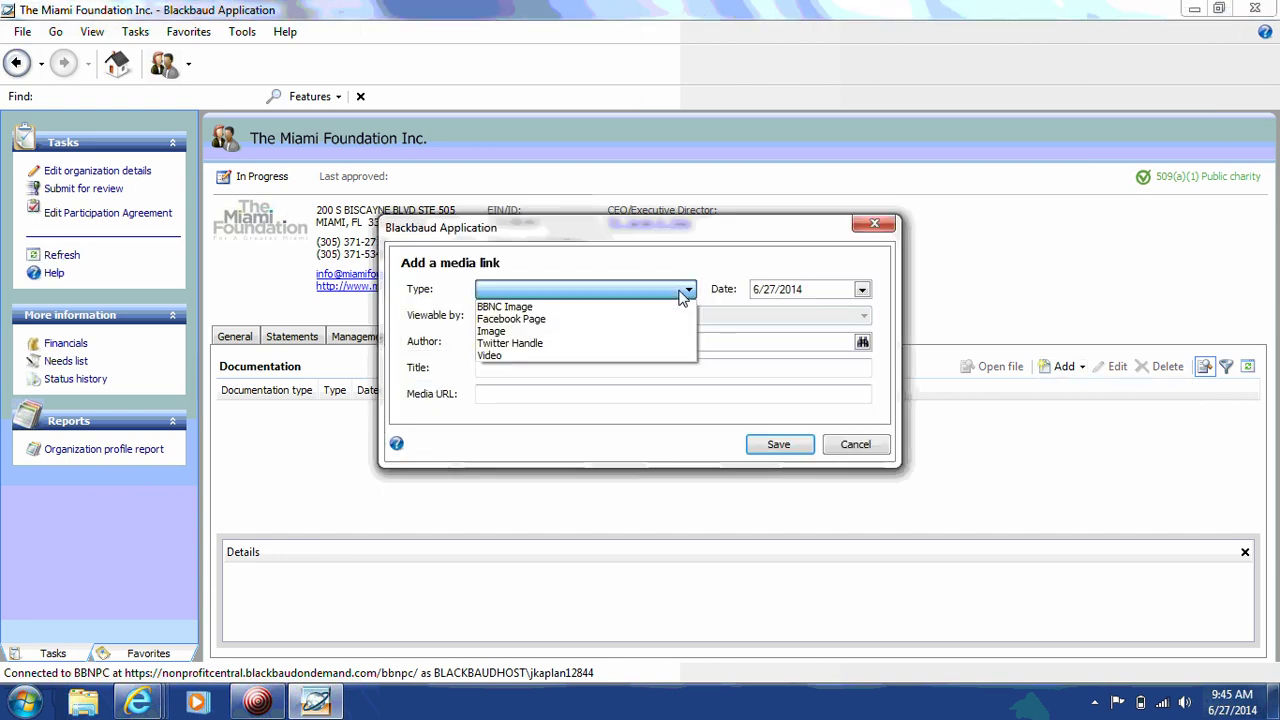
click(630, 319)
click(541, 395)
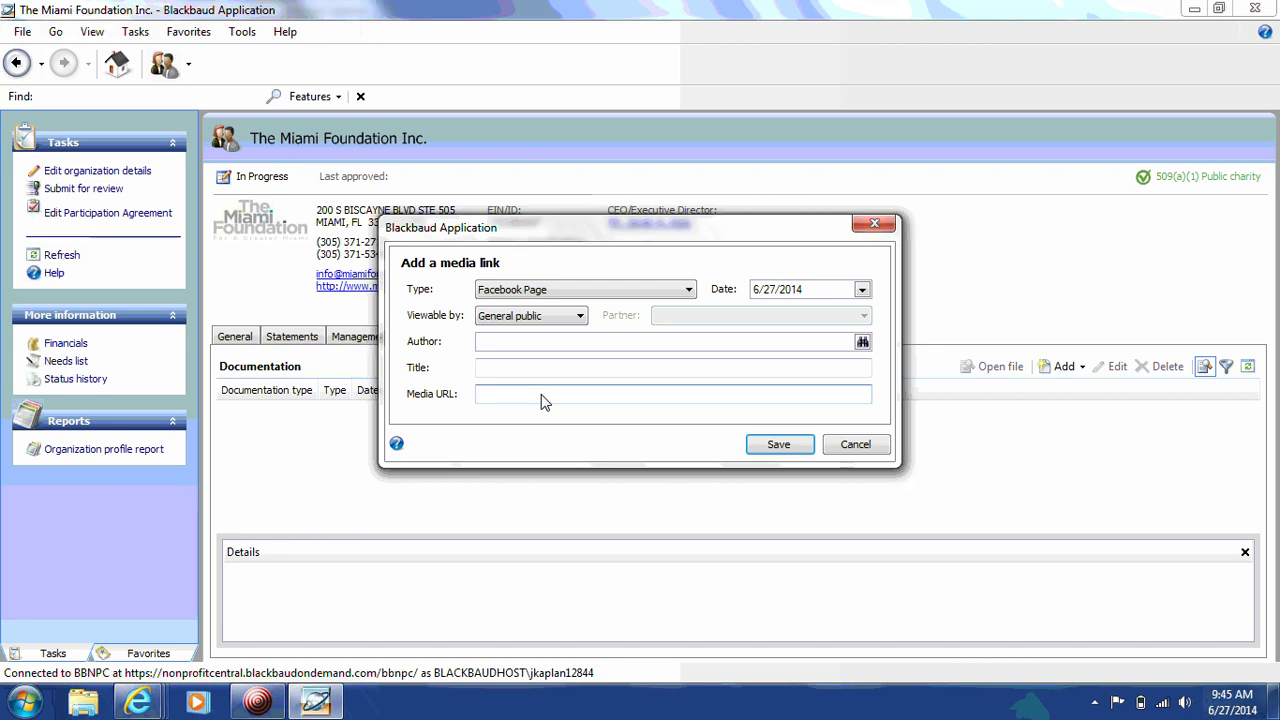
text(www)
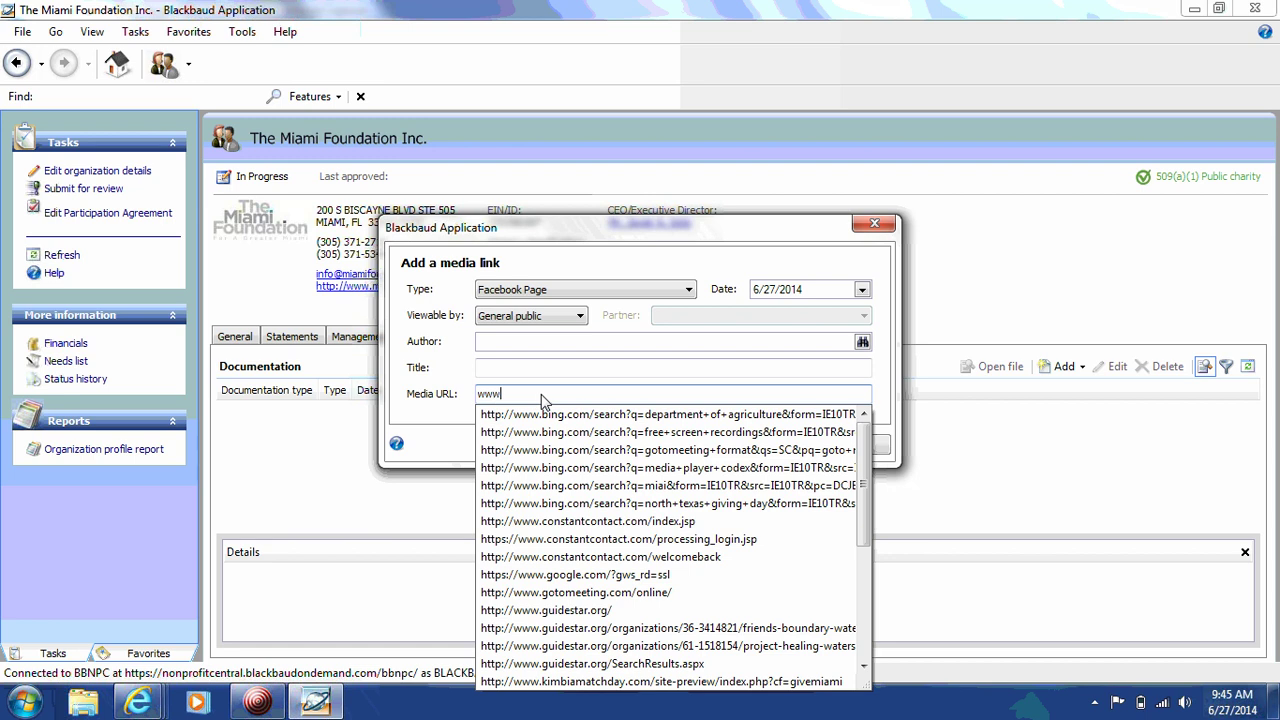
text(.facebook)
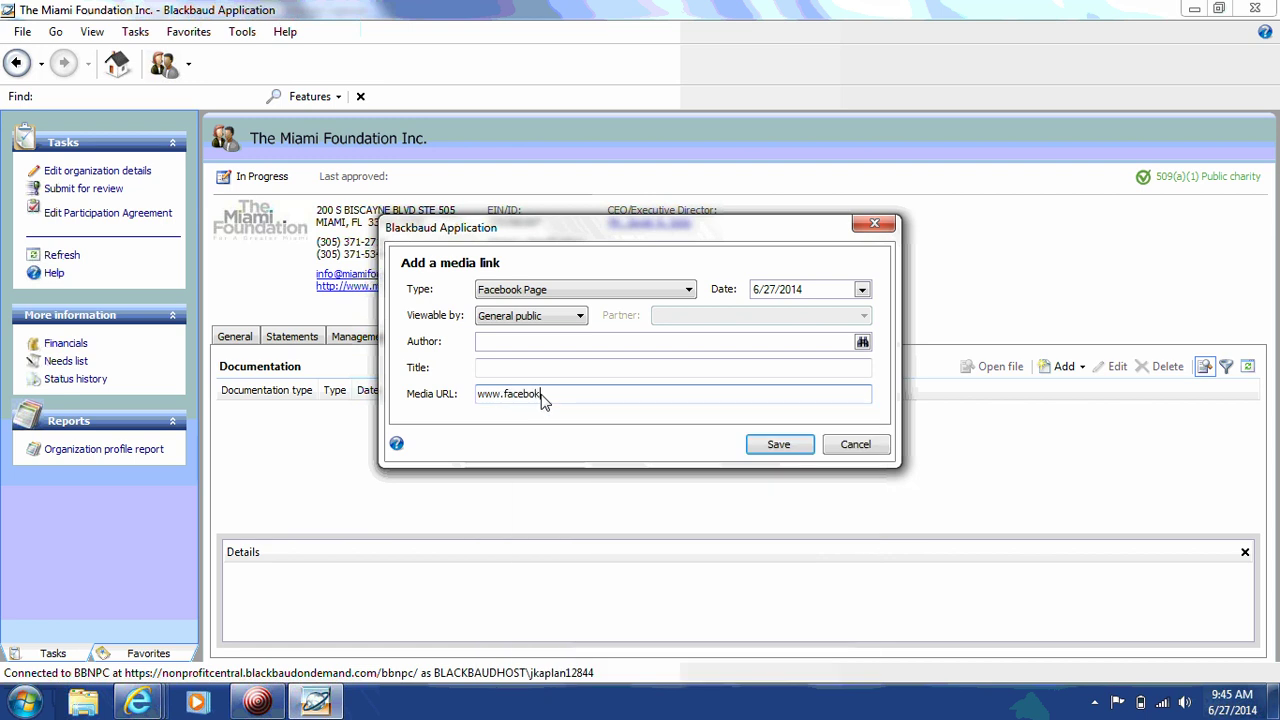
text(.com/themiamifoundation)
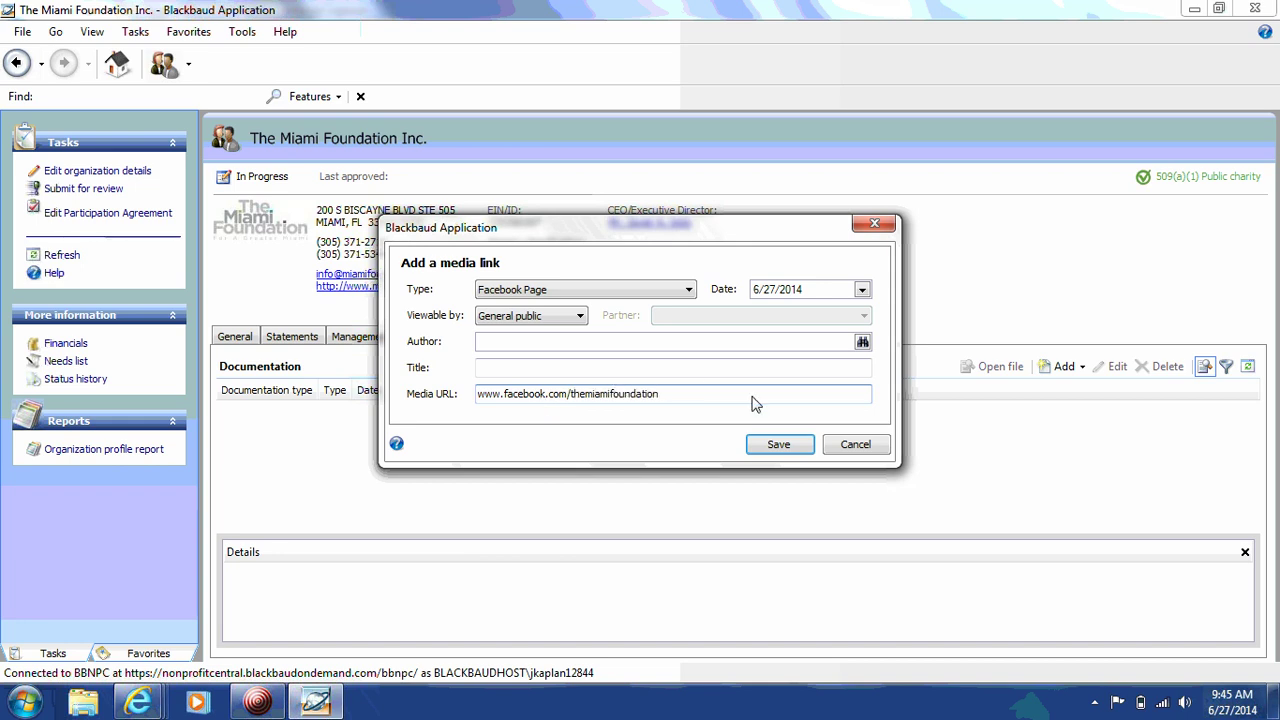
click(779, 446)
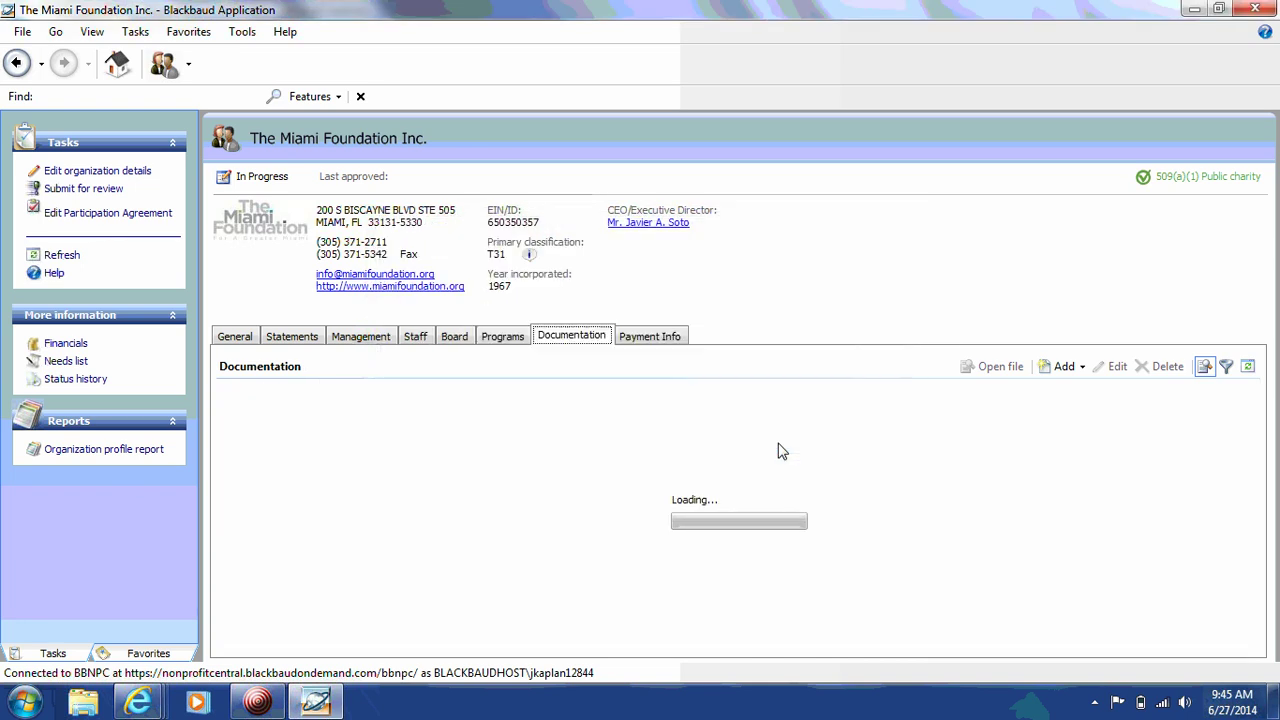
click(1066, 366)
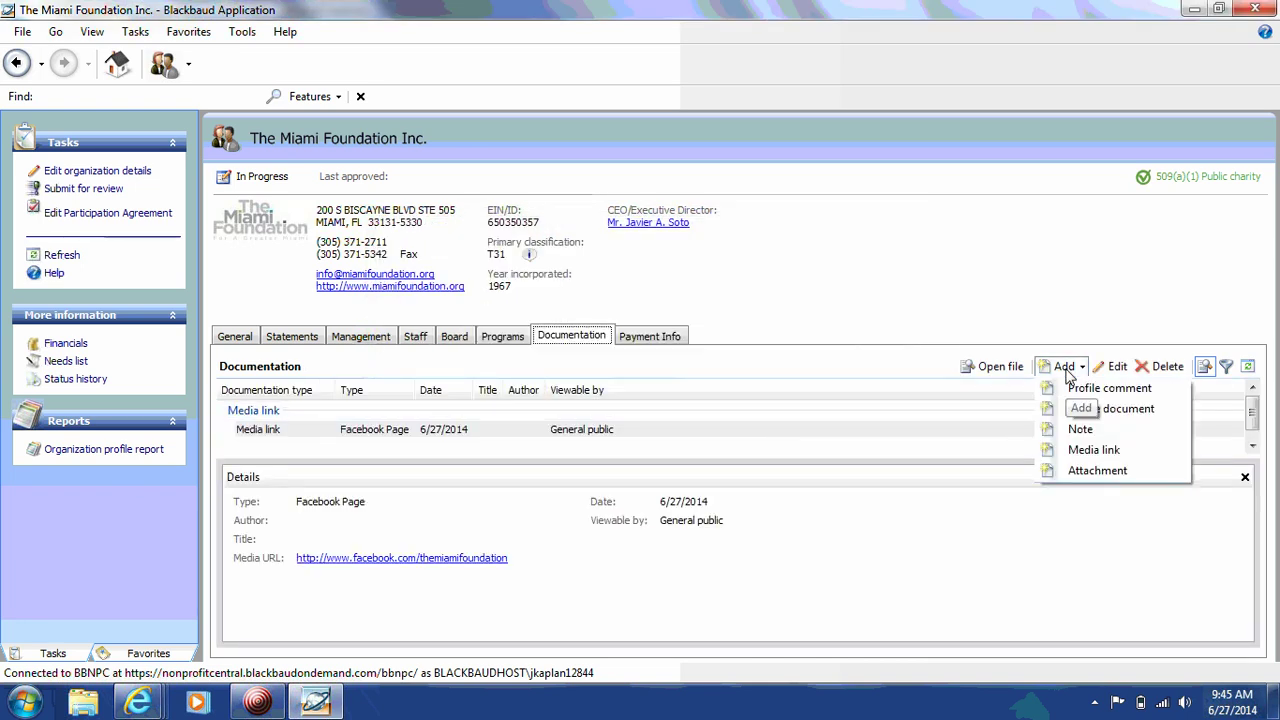
click(1088, 450)
click(606, 290)
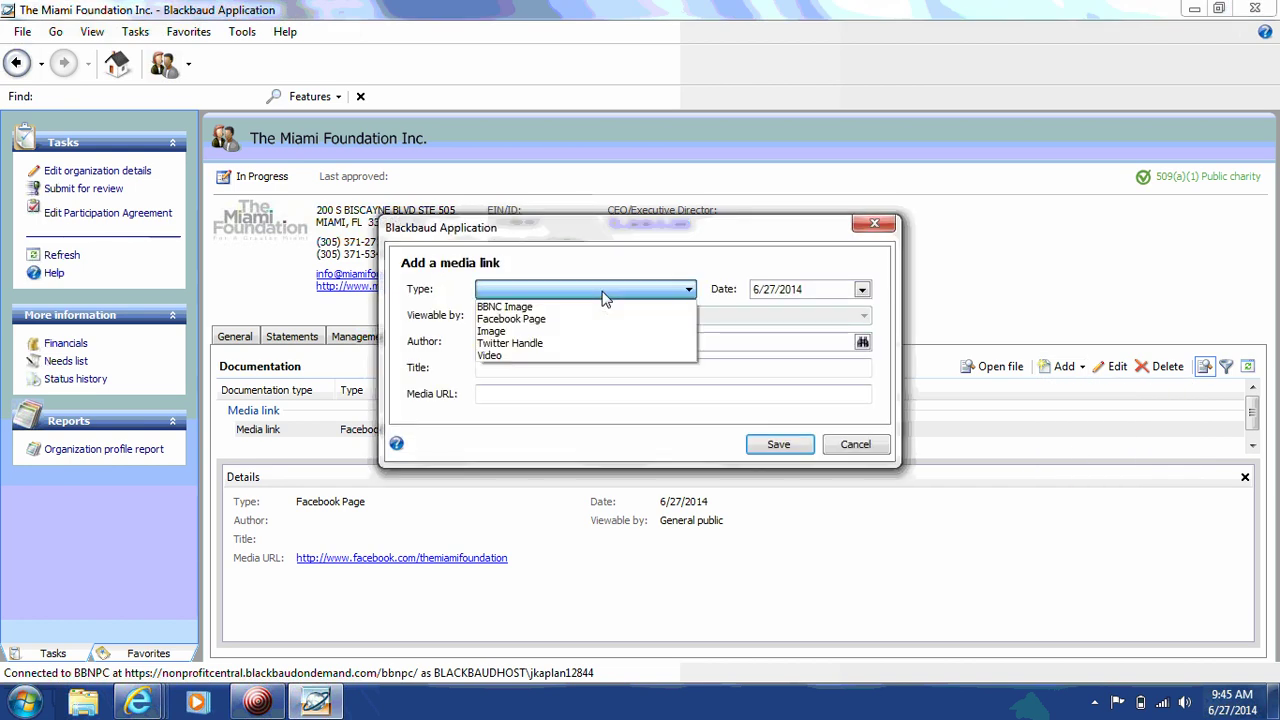
click(560, 343)
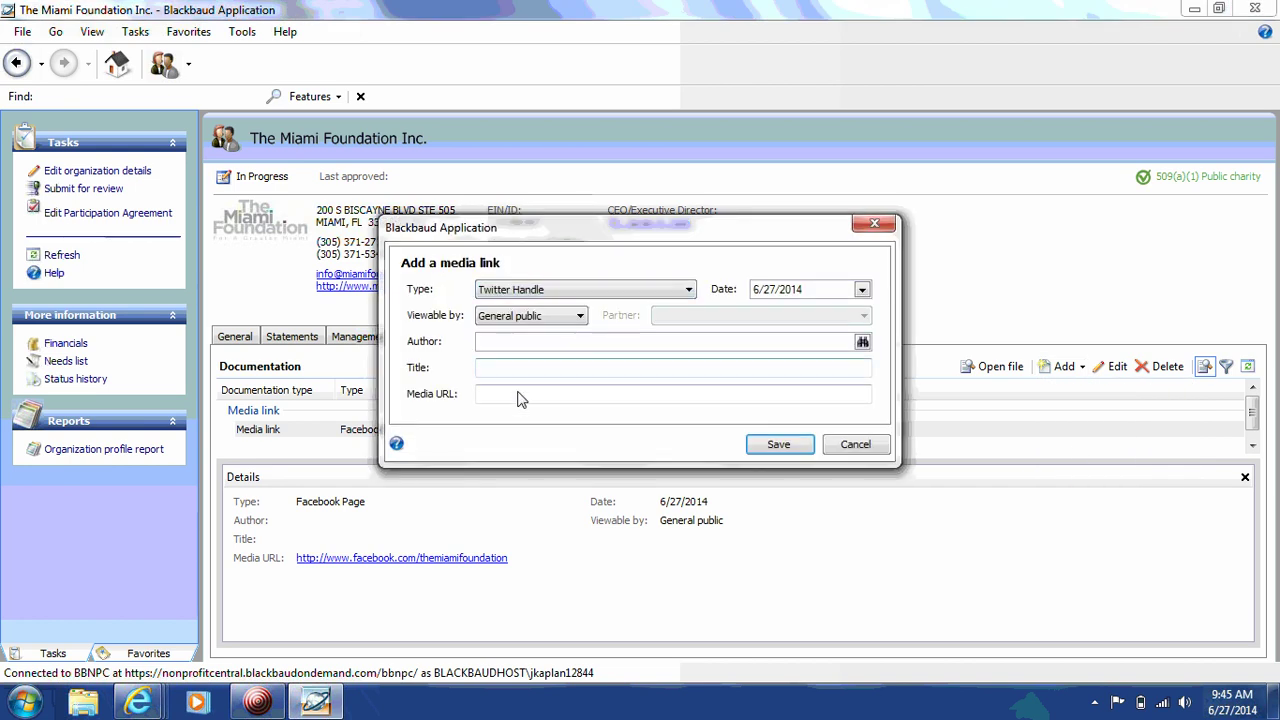
click(517, 395)
text(www.t)
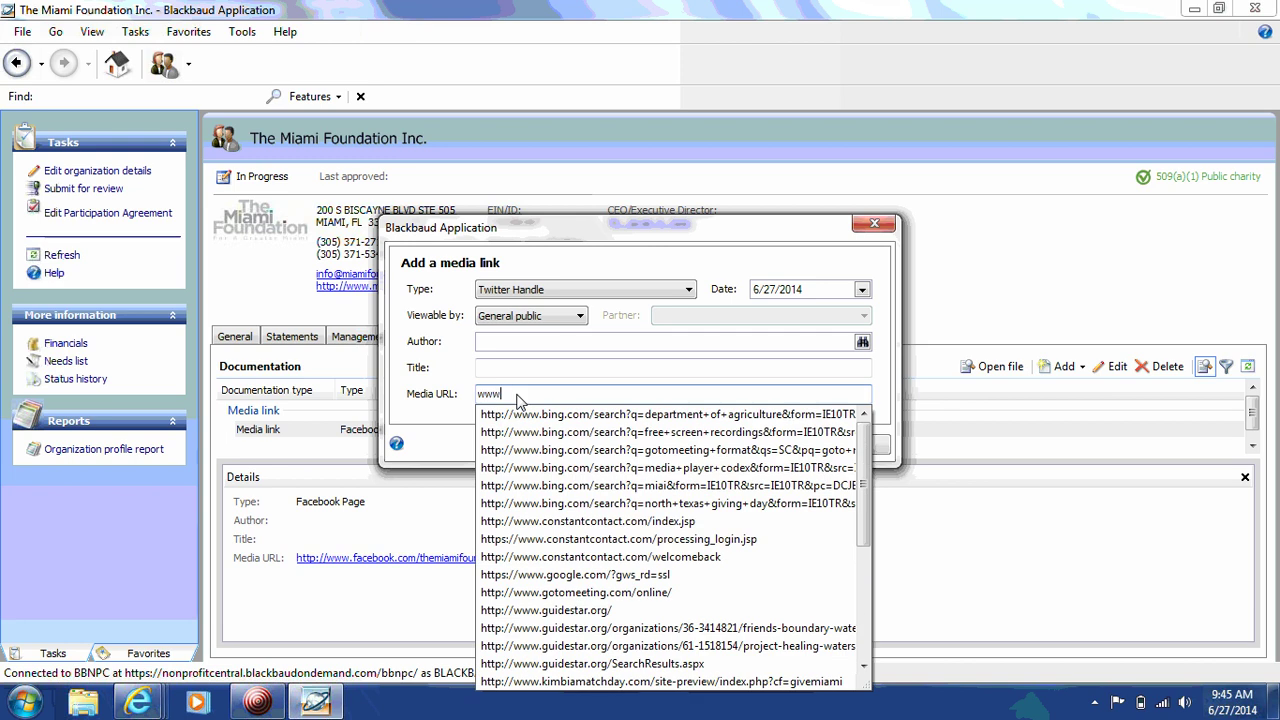
text(witt)
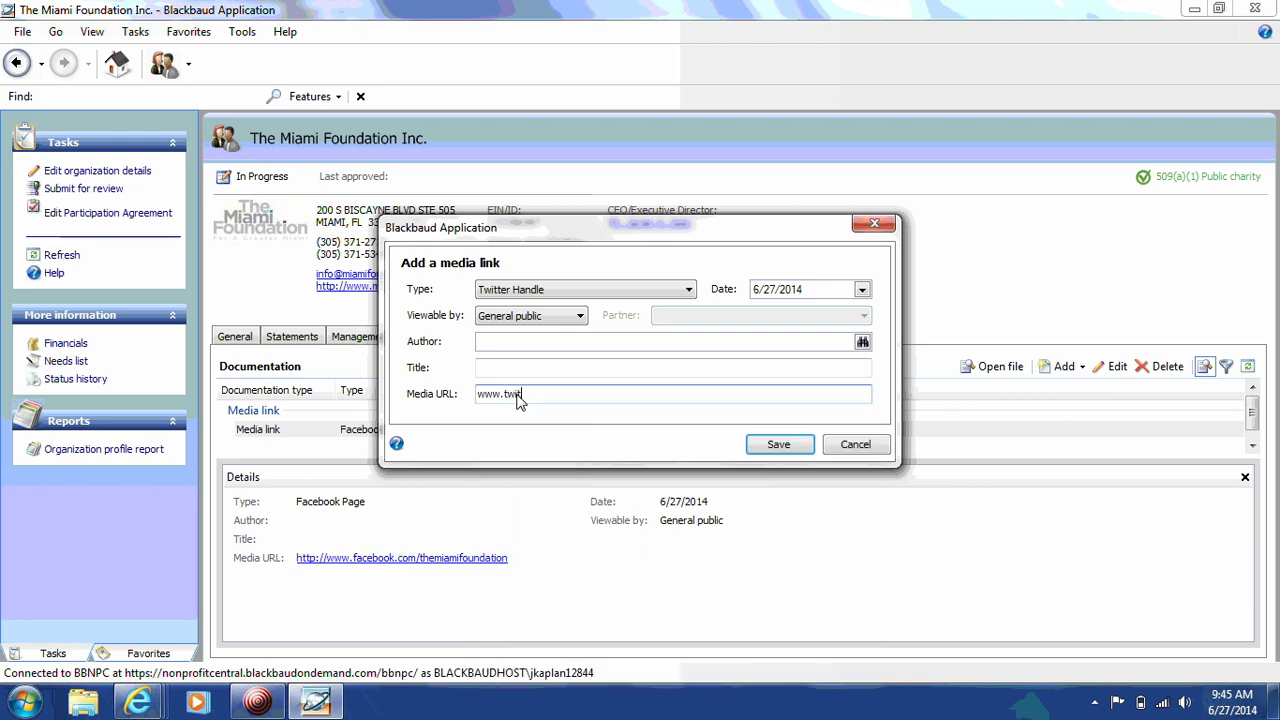
text(er.com/miamifoundation)
click(768, 445)
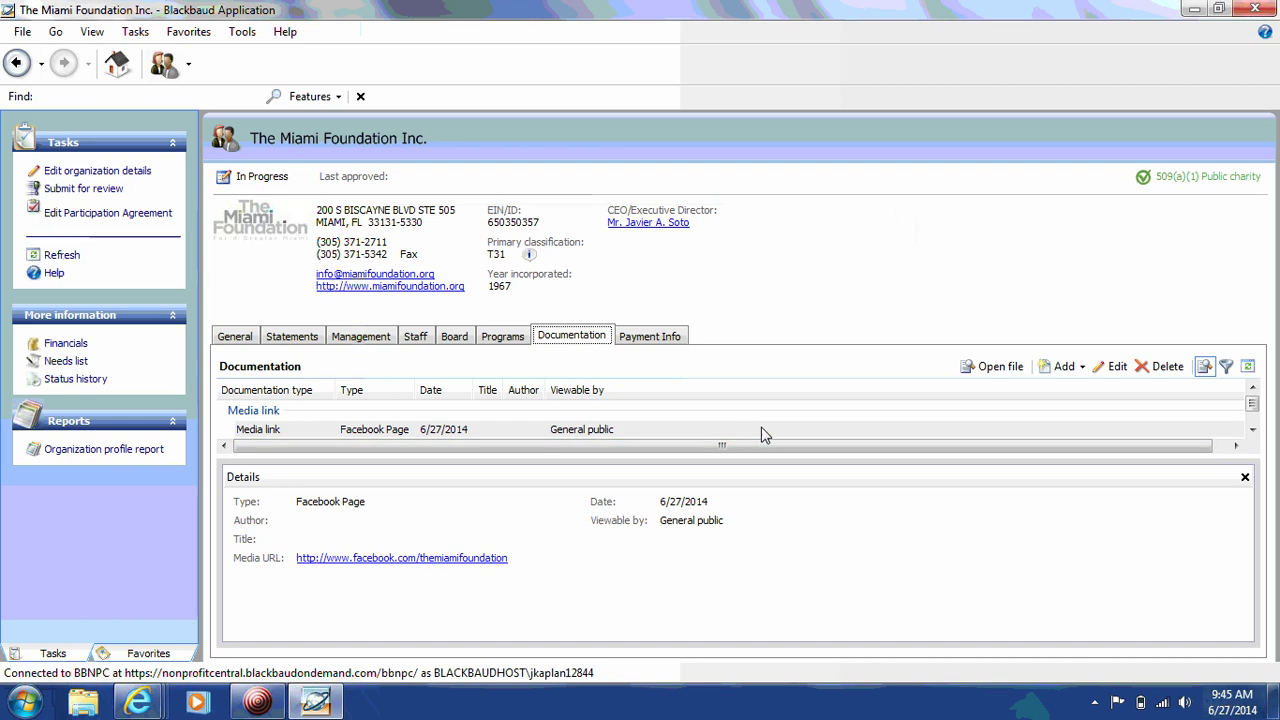
Step: Start a new Other attachment titled 'IRS Letter of Determination'
click(1068, 367)
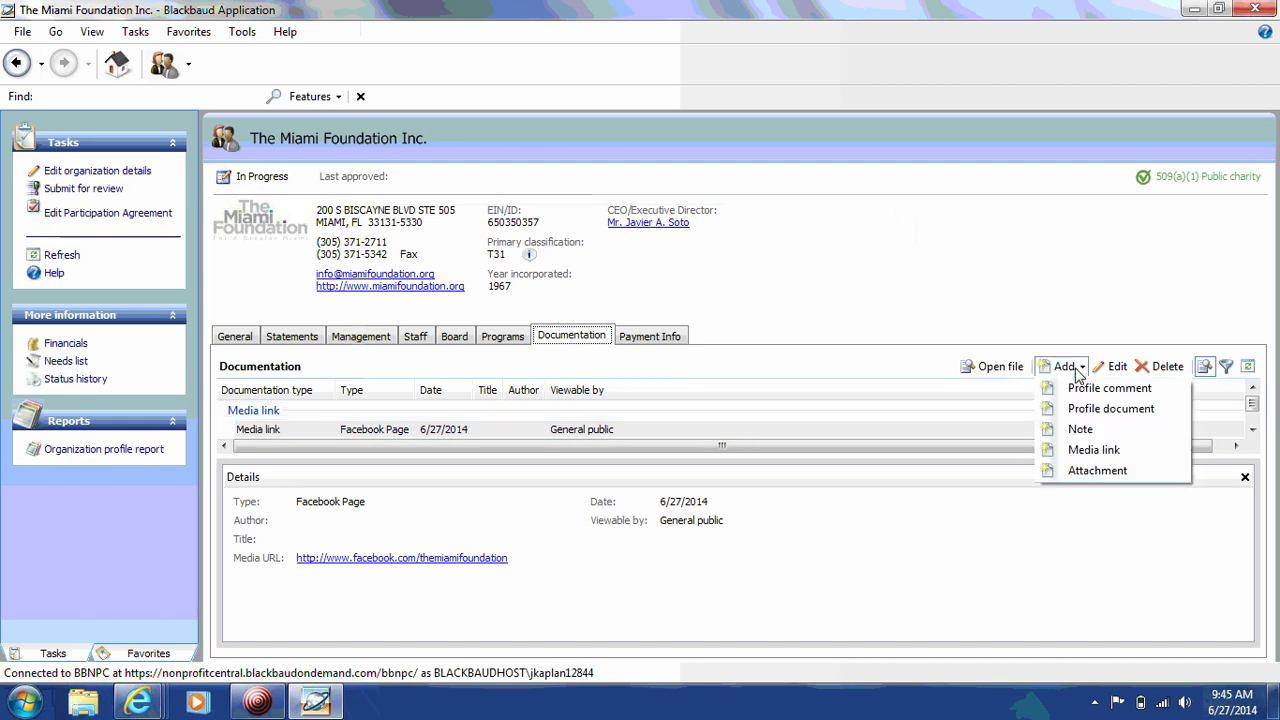
click(1097, 470)
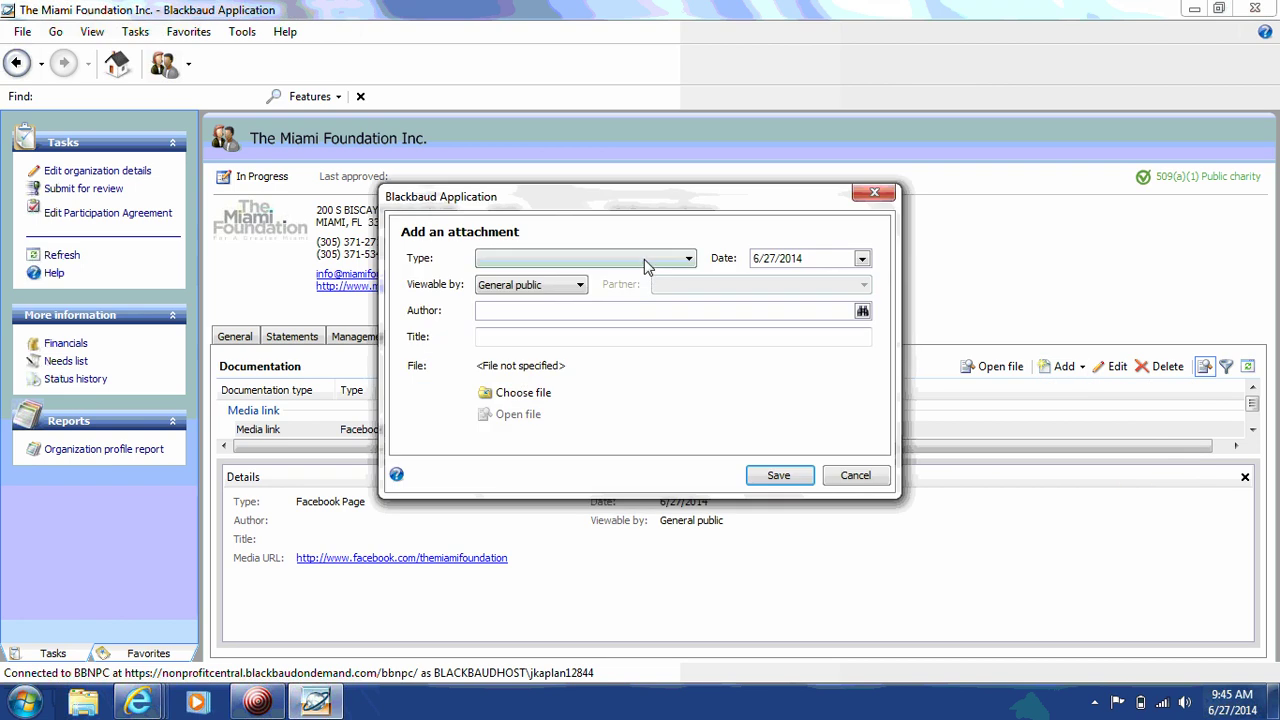
click(644, 257)
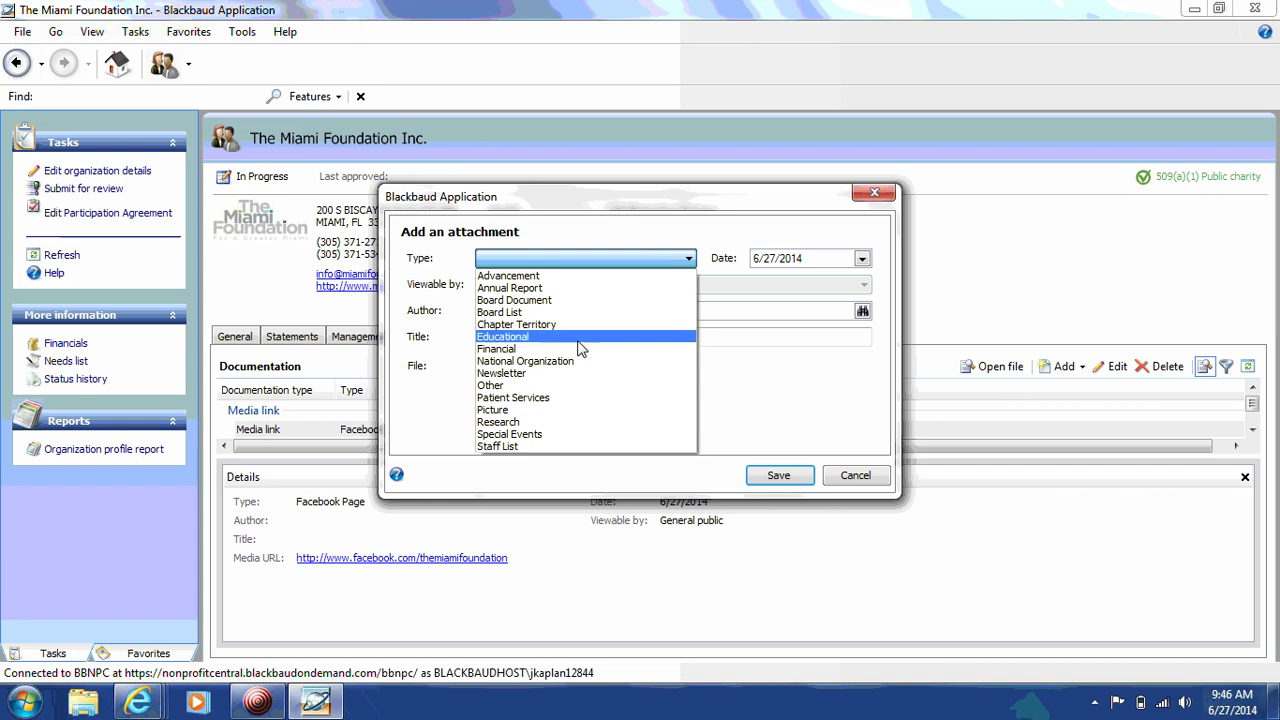
click(556, 386)
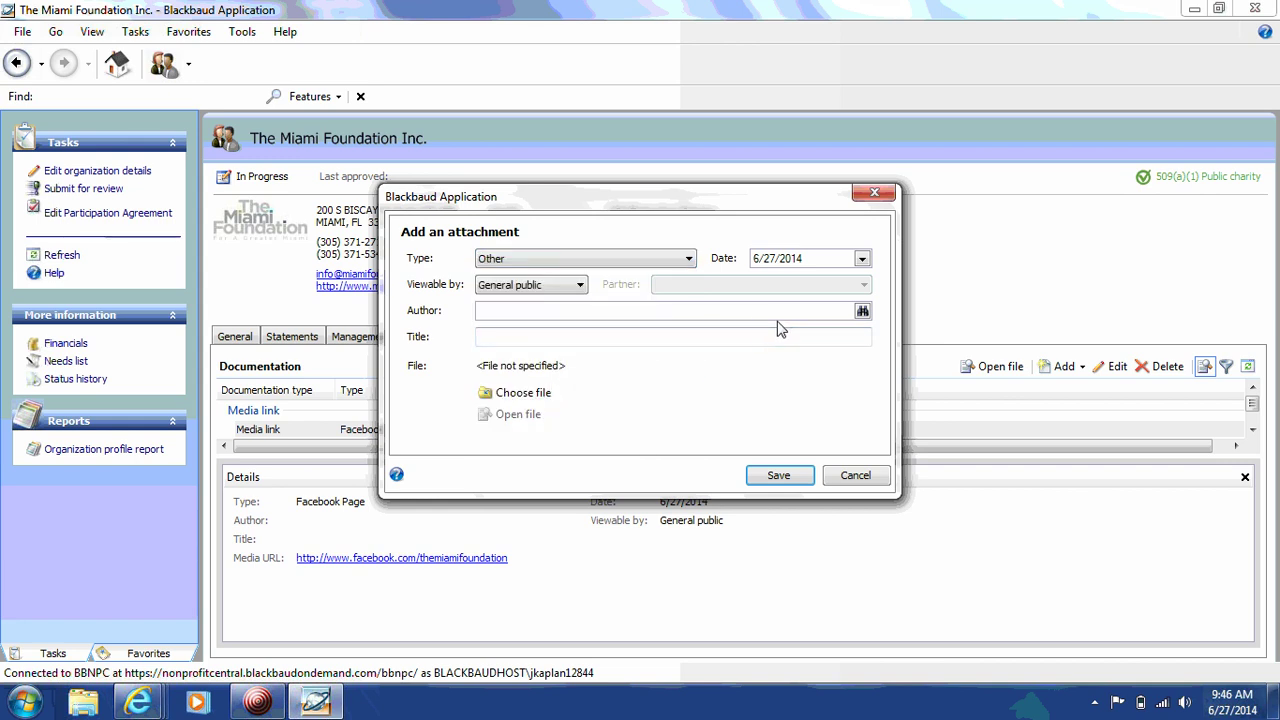
click(532, 339)
text(IRS Lett)
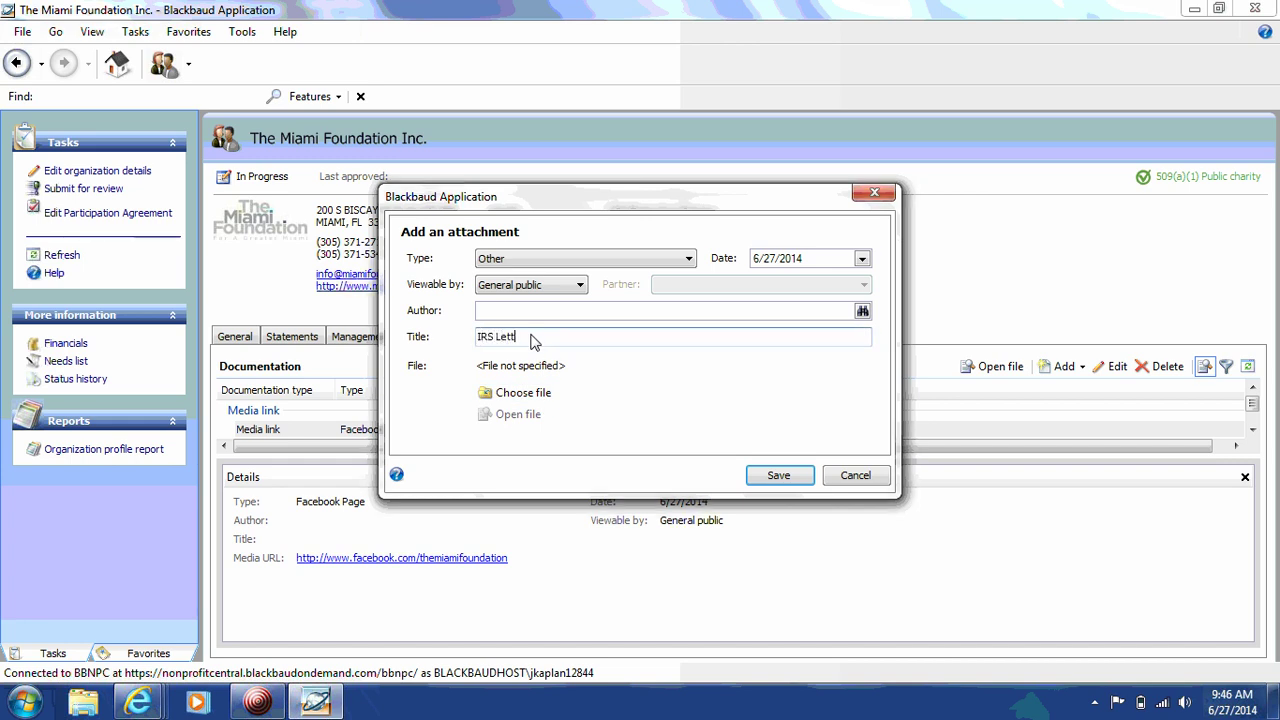
text(r of Determination)
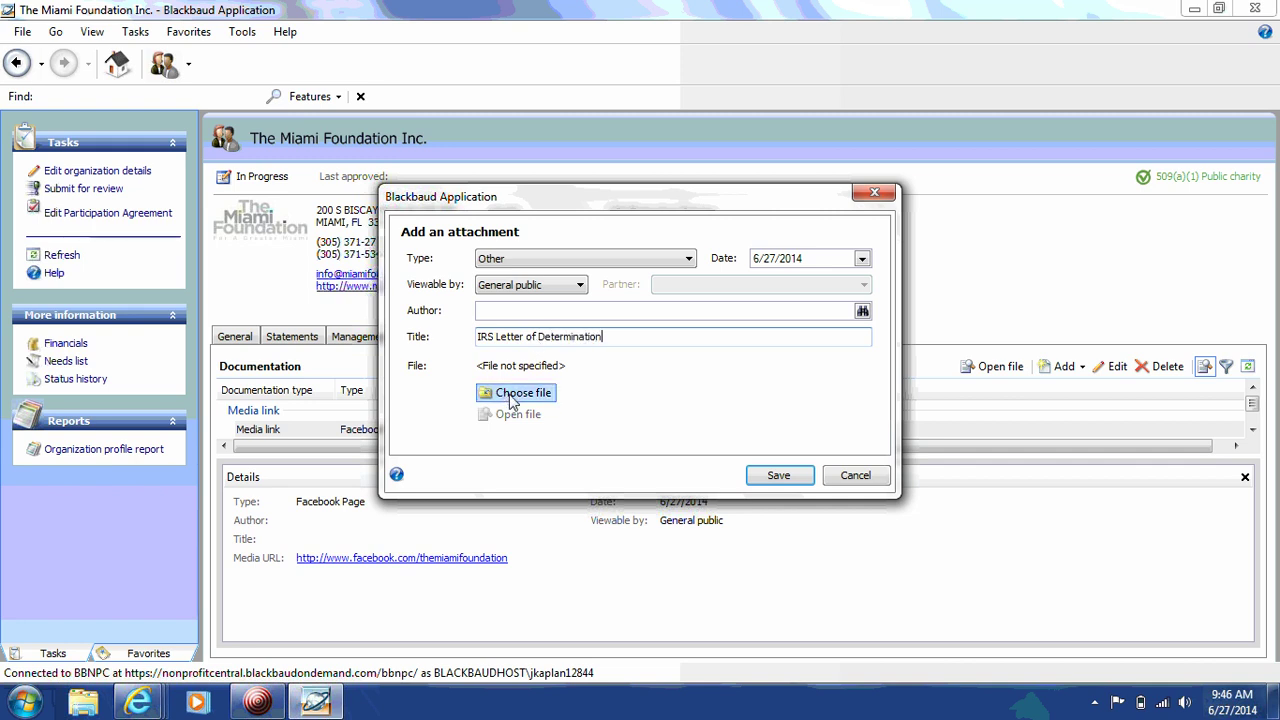
Step: Attach the file IRS Determination Letter.pdf and save the attachment
click(516, 393)
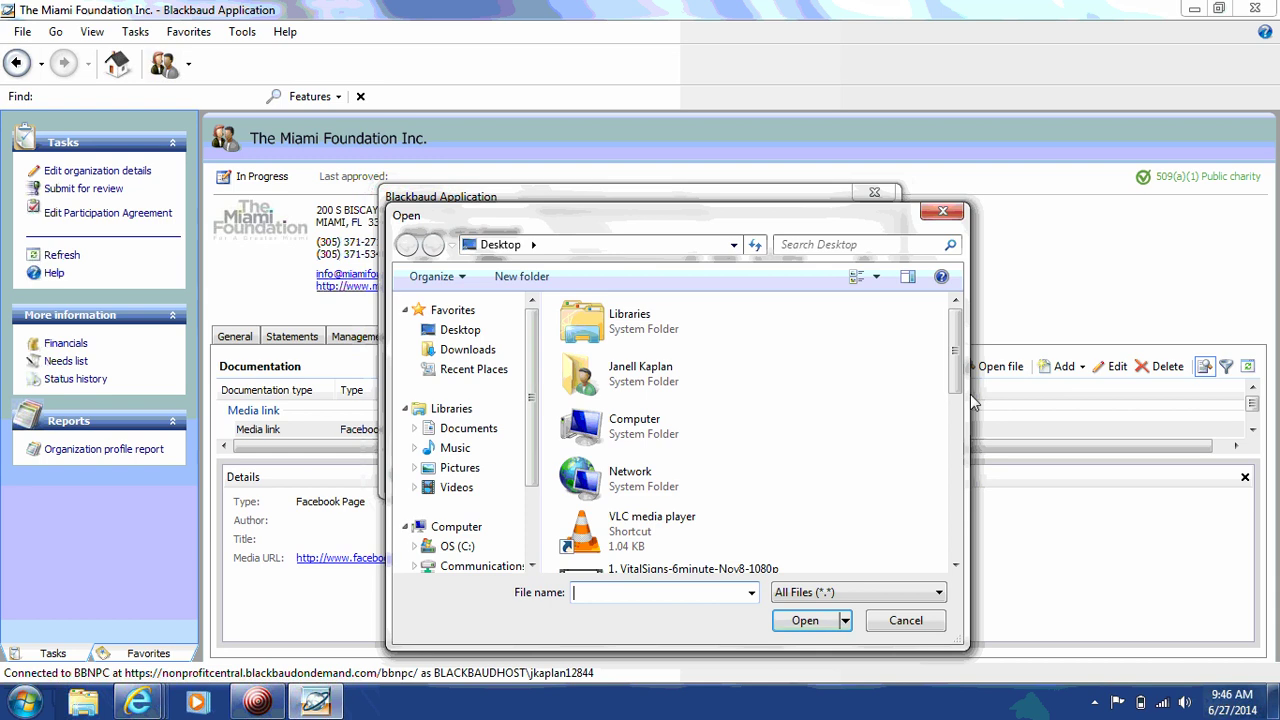
scroll(957, 363, down, 4)
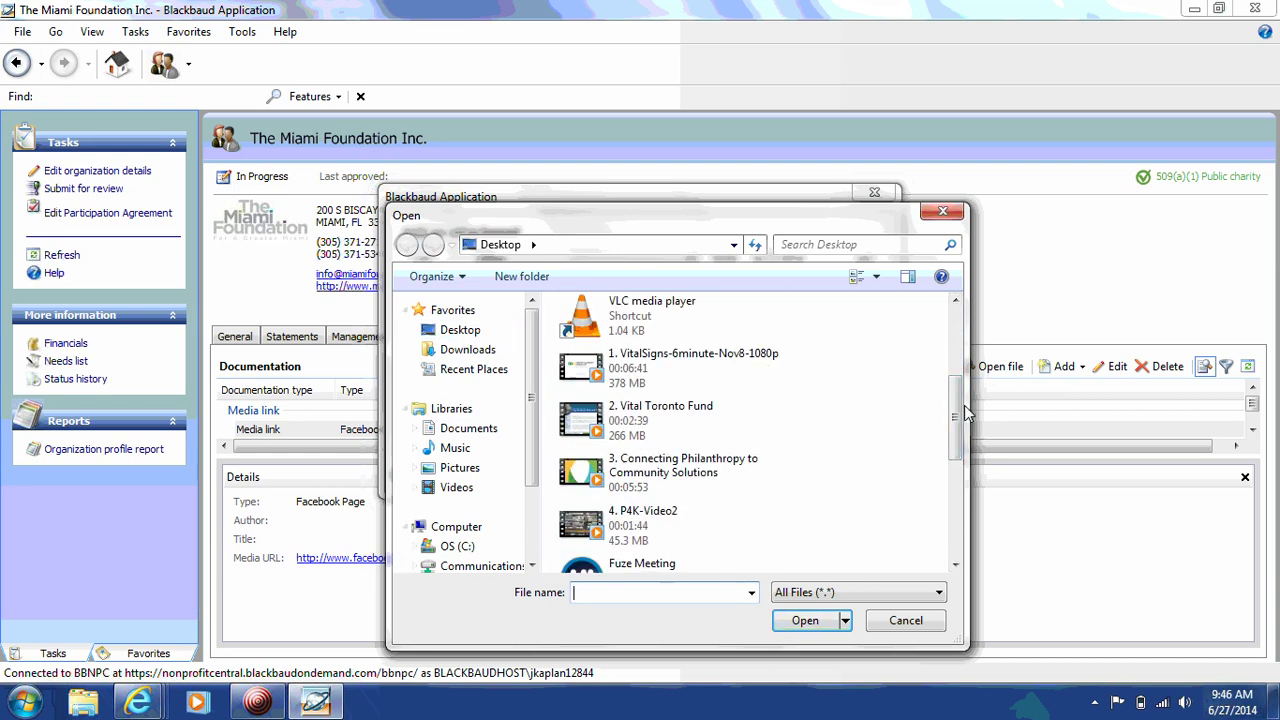
drag(957, 416, 940, 496)
double_click(700, 402)
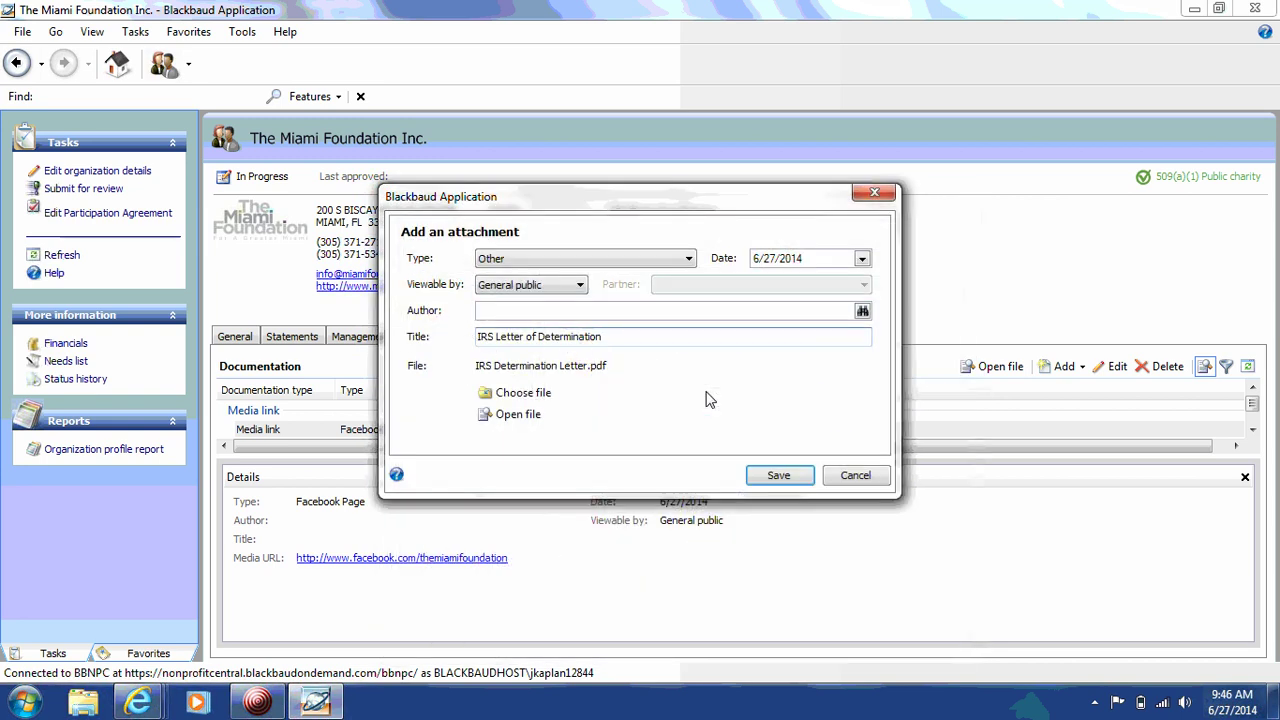
click(775, 479)
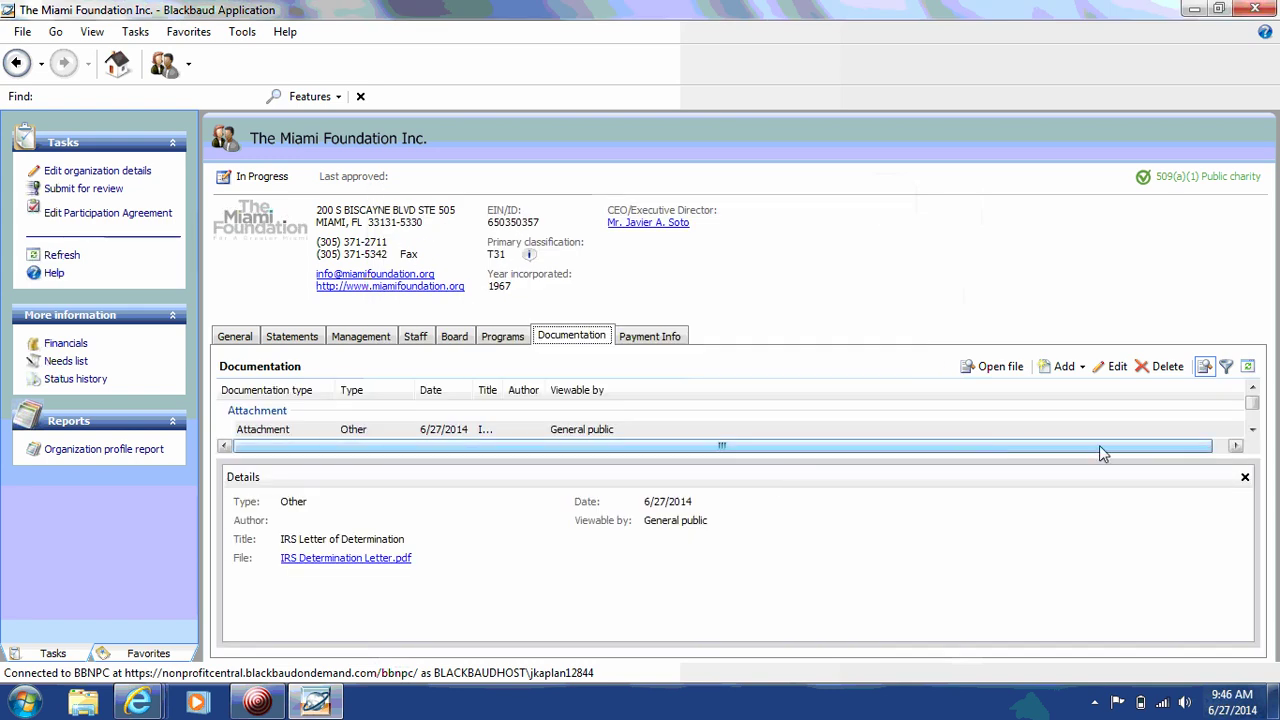
Step: Start another Other attachment titled 'Certificate of Solicitation'
click(1068, 367)
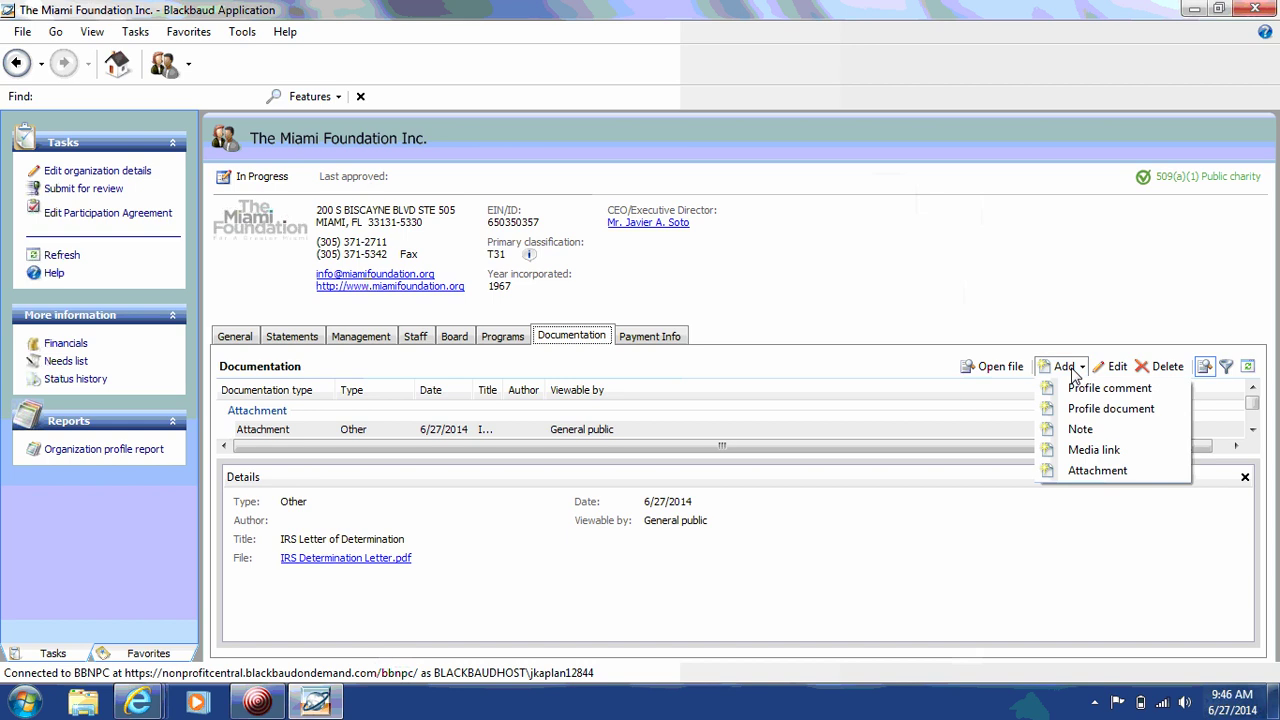
click(1097, 471)
click(578, 262)
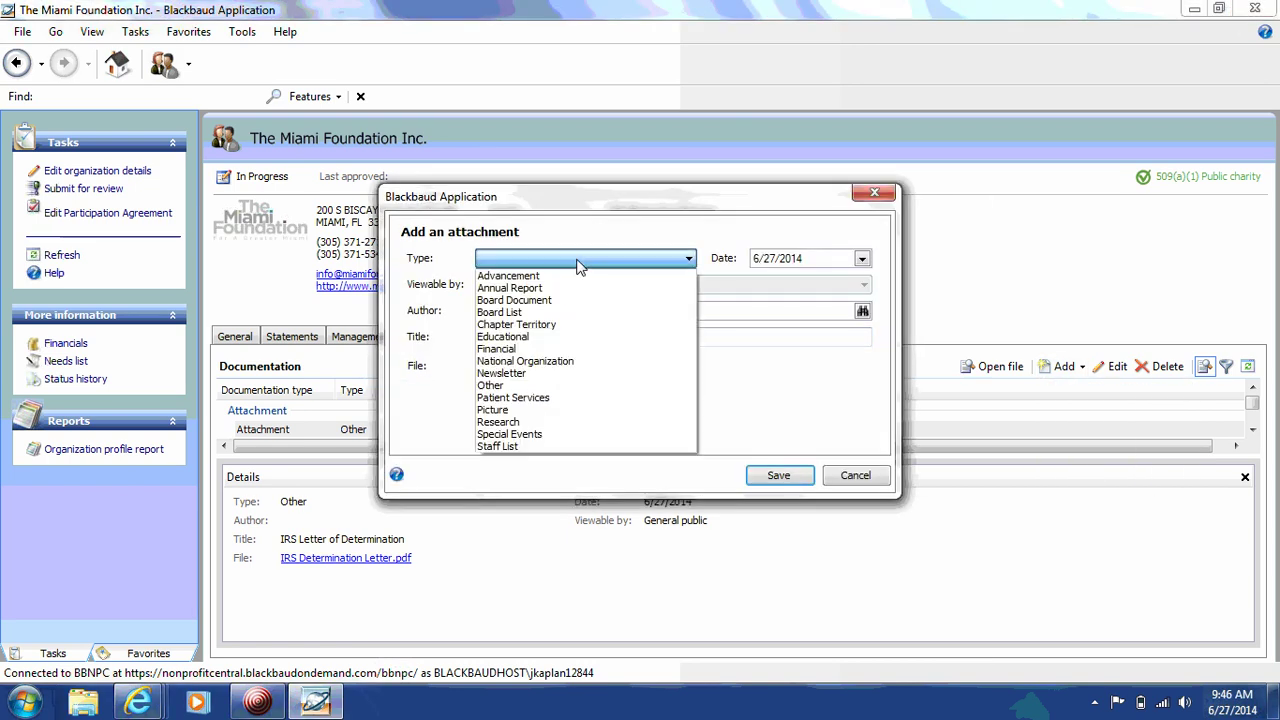
click(527, 386)
click(555, 340)
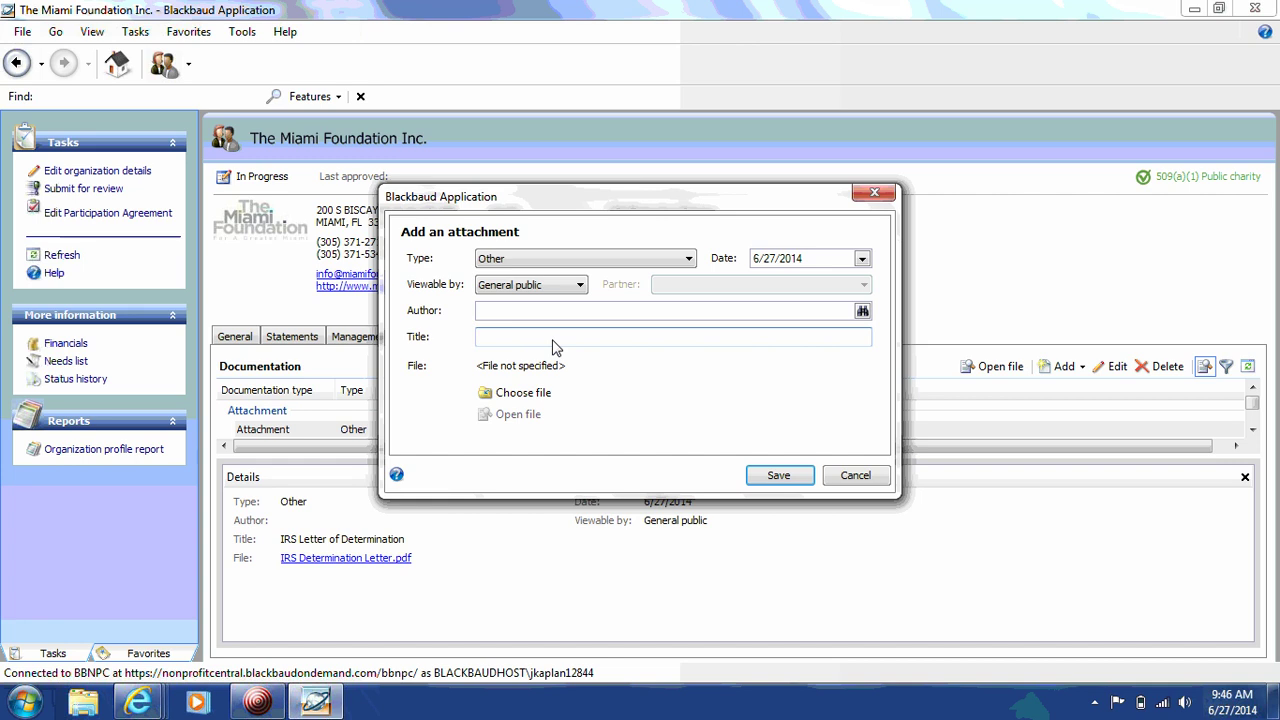
text(Certificate of Solicitation)
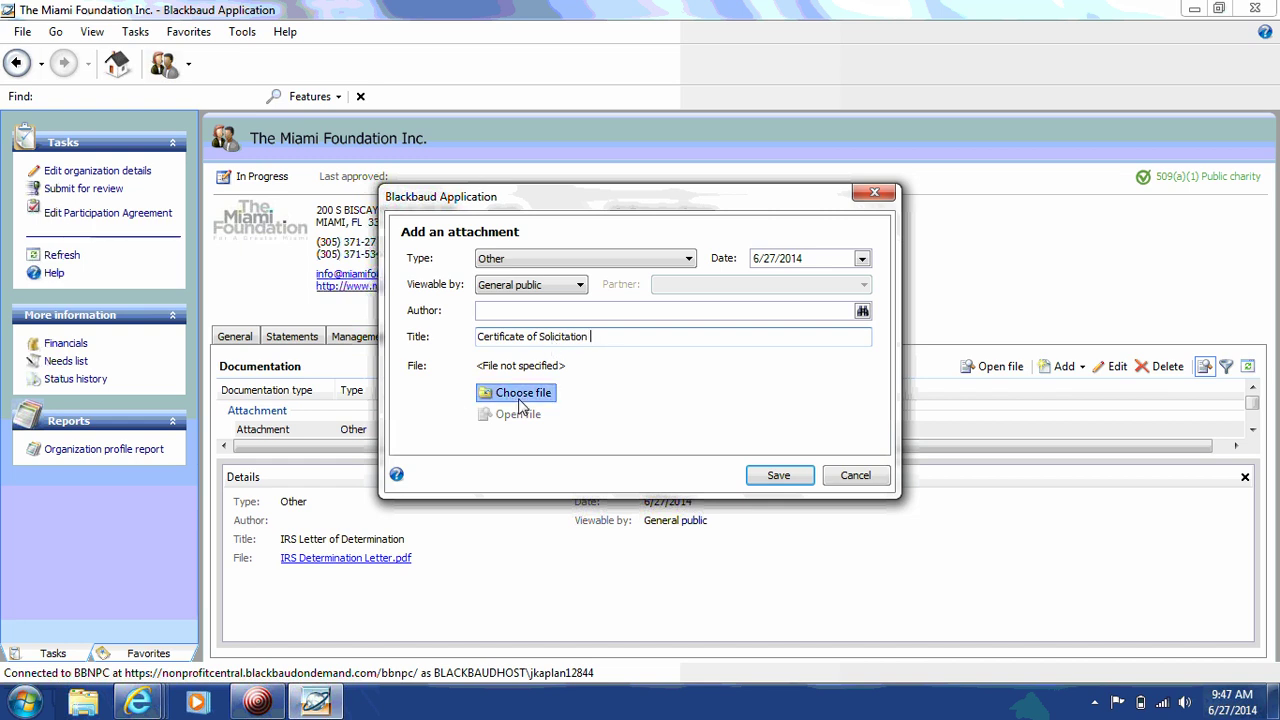
Step: Attach the file Solicitation of Contributions.pdf and save the attachment
click(520, 393)
drag(955, 385, 955, 520)
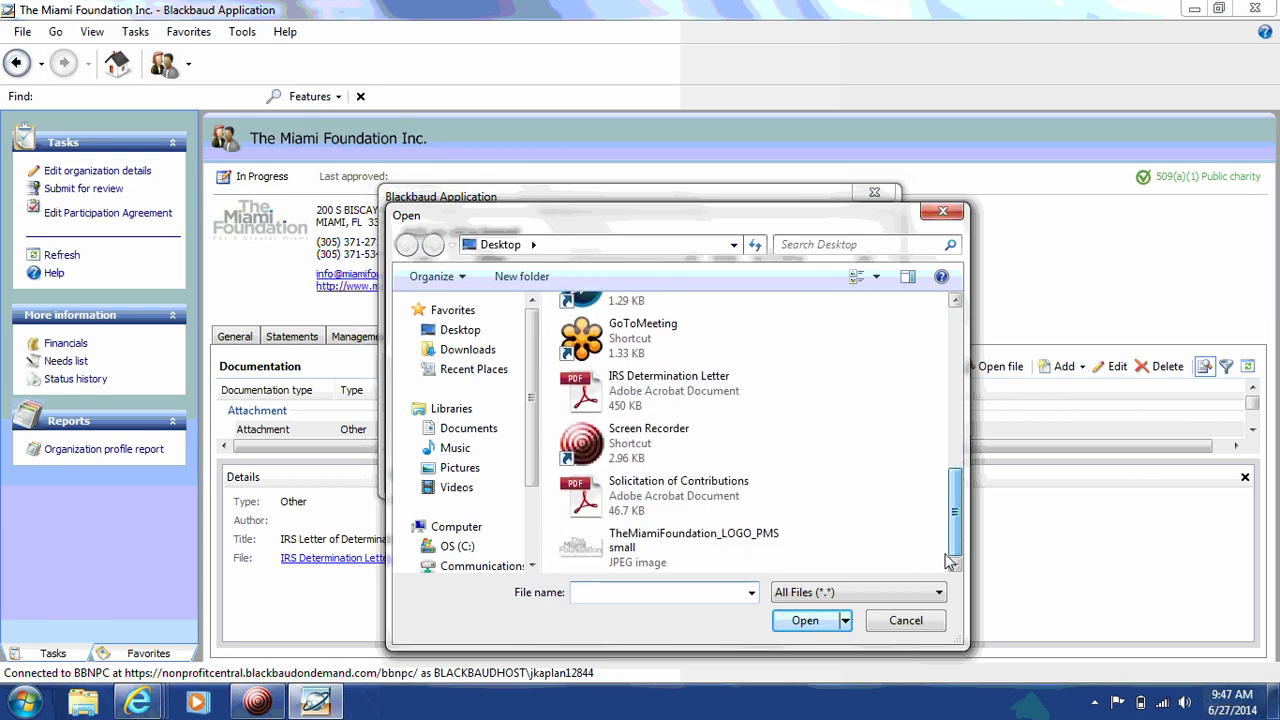
click(740, 500)
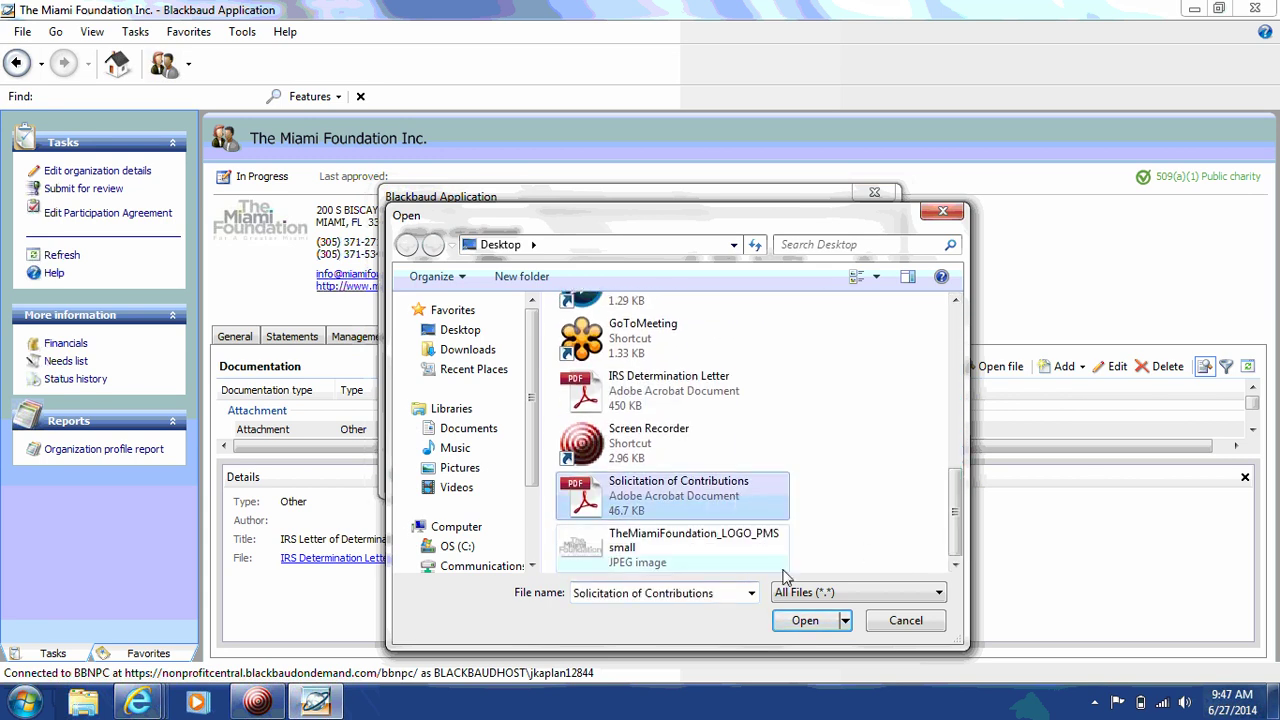
click(800, 620)
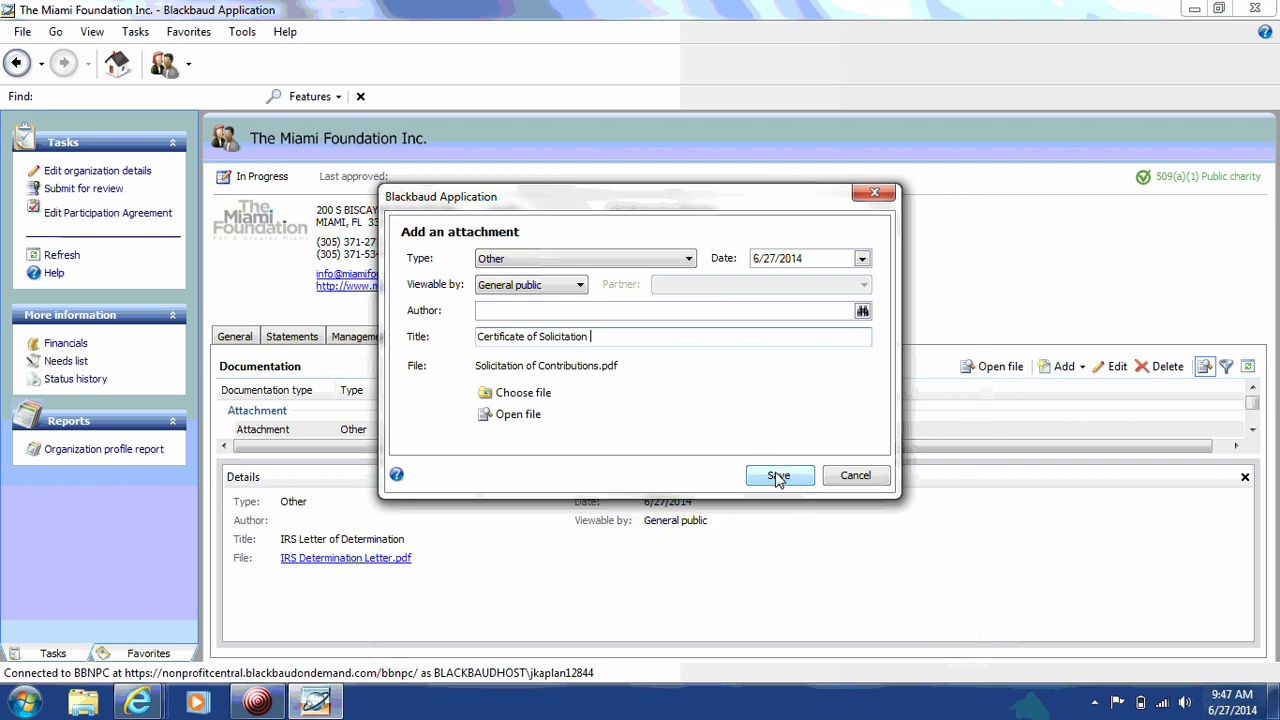
click(778, 476)
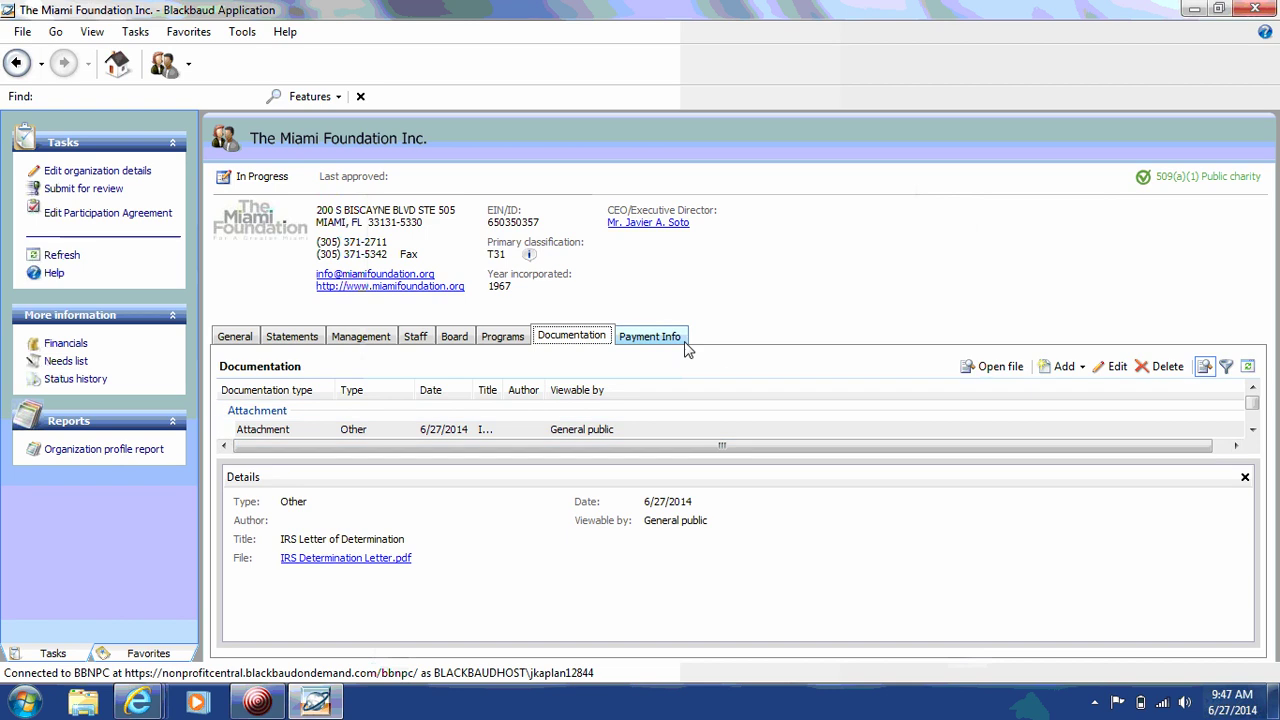
Step: Add ACH info for JP Morgan Private Bank, 500 Stanton Christiana Rd, Newark, DE
click(651, 339)
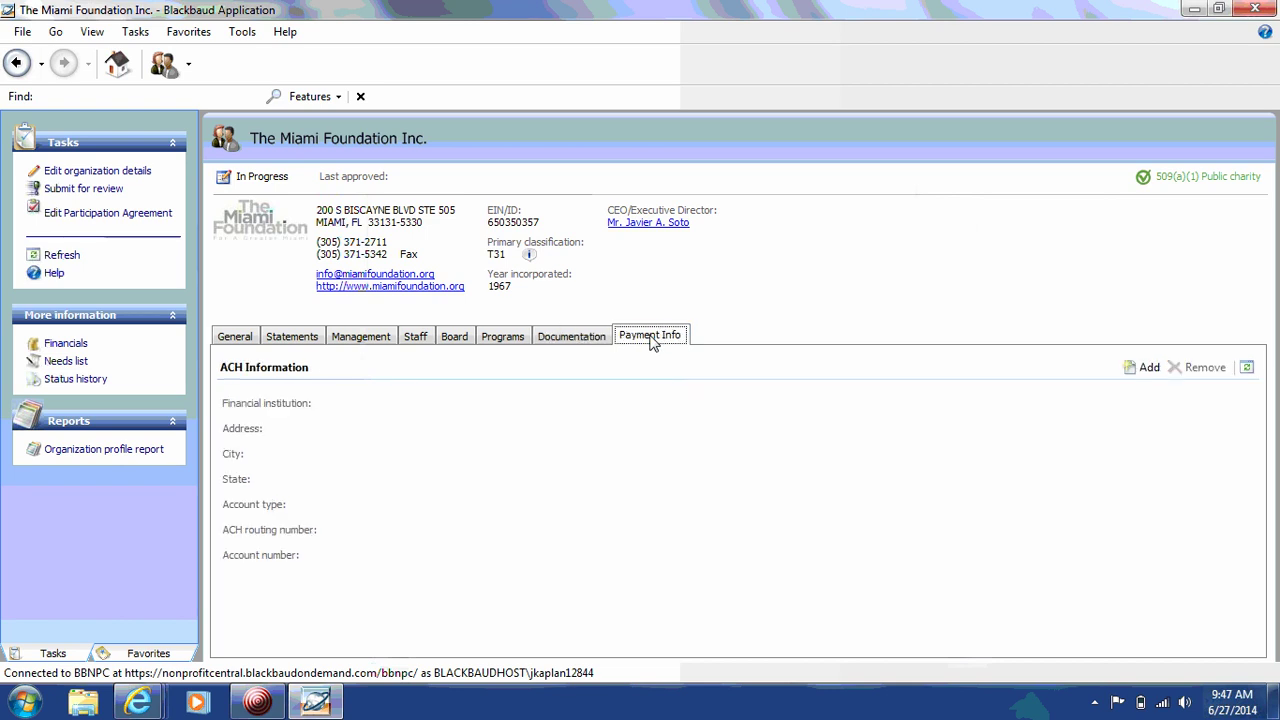
click(1150, 374)
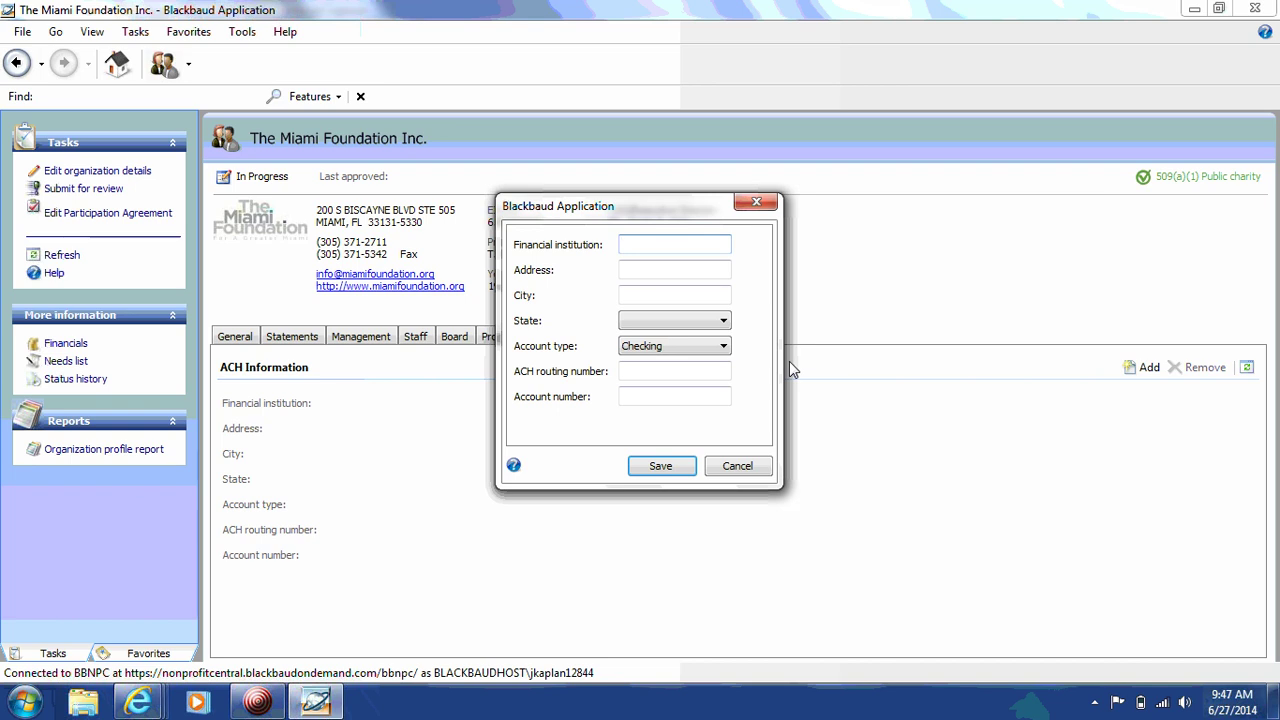
text(JP Morgan Private Bank)
key(Tab)
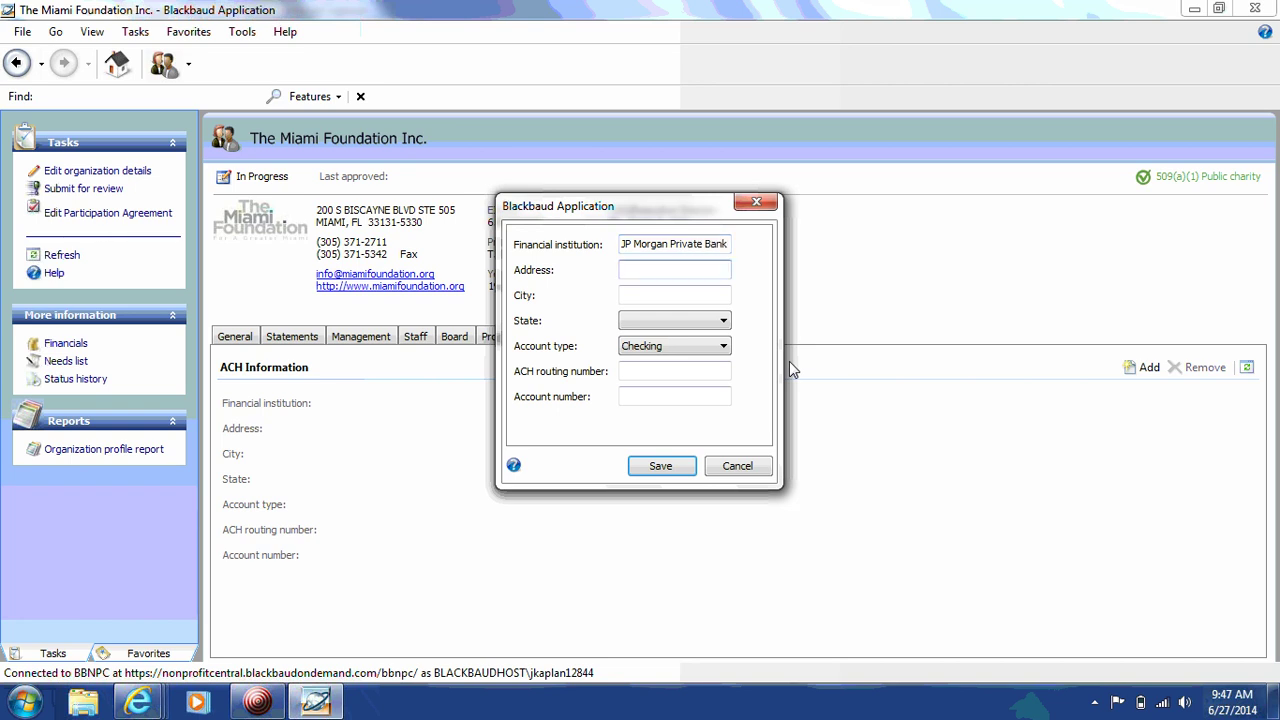
text(500 )
text(Stanton )
text(Chri)
text(stiana R)
text(d)
key(Tab)
text(Newark)
key(Tab)
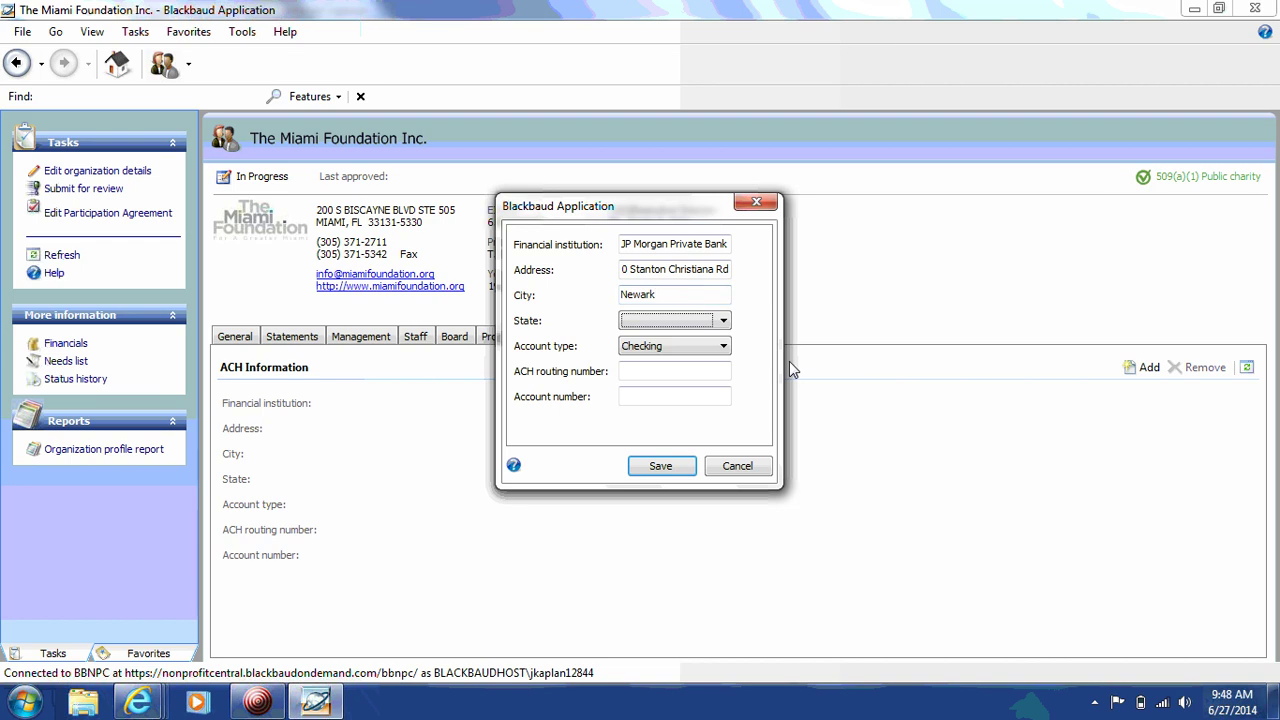
text(ncde)
Step: Enter the bank routing number and account number, then save the ACH details
click(657, 379)
text(267084131)
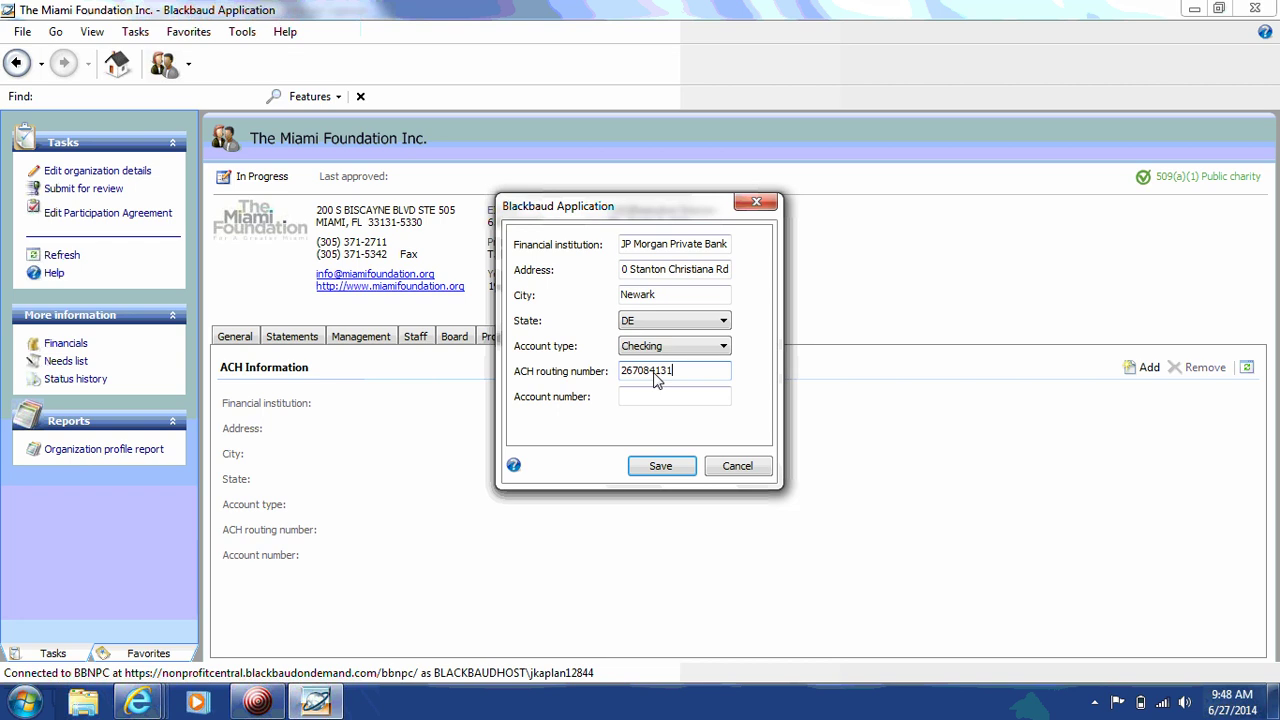
key(Tab)
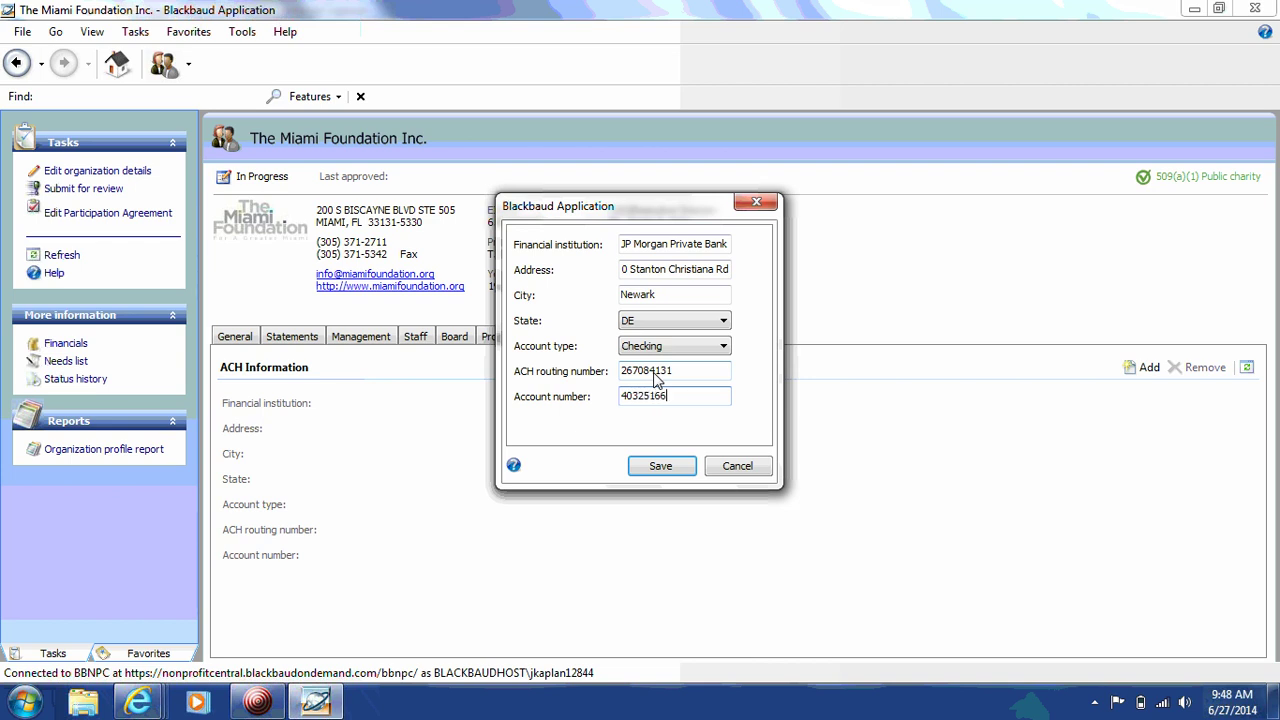
click(660, 466)
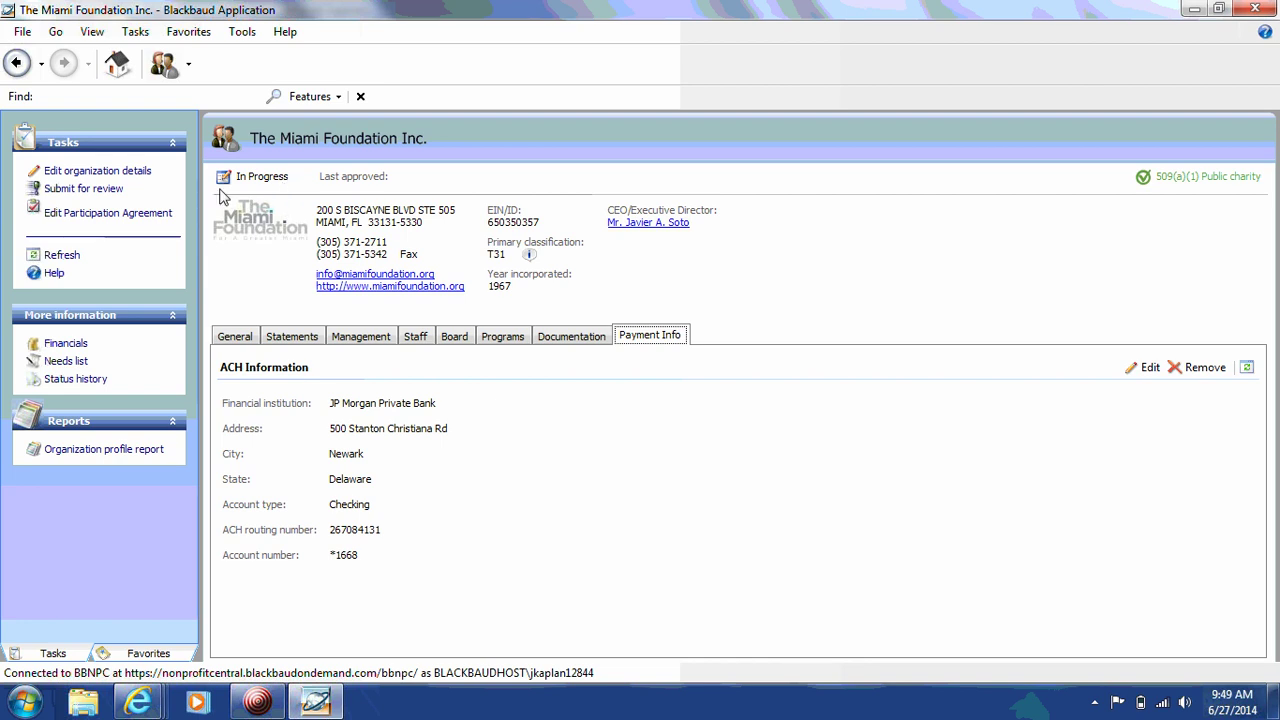
Step: Submit the Miami Foundation profile for review, accepting the participation agreement and saving the form
click(113, 190)
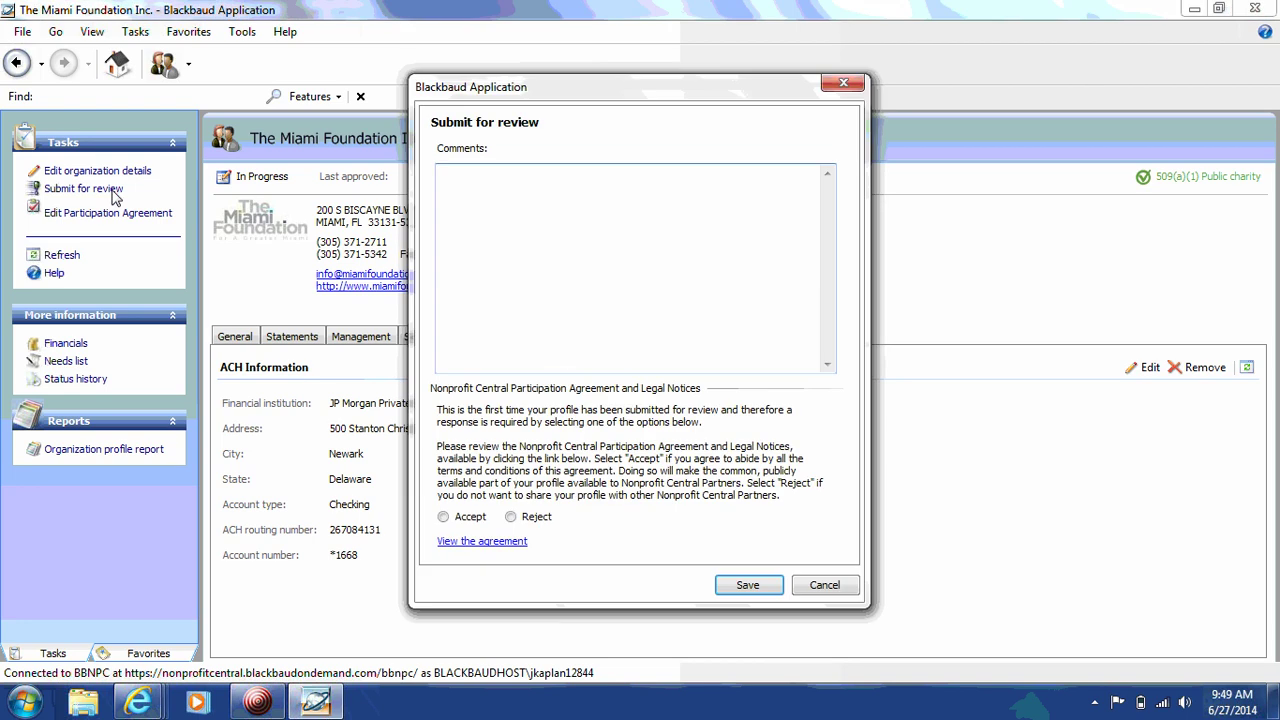
click(547, 244)
click(444, 517)
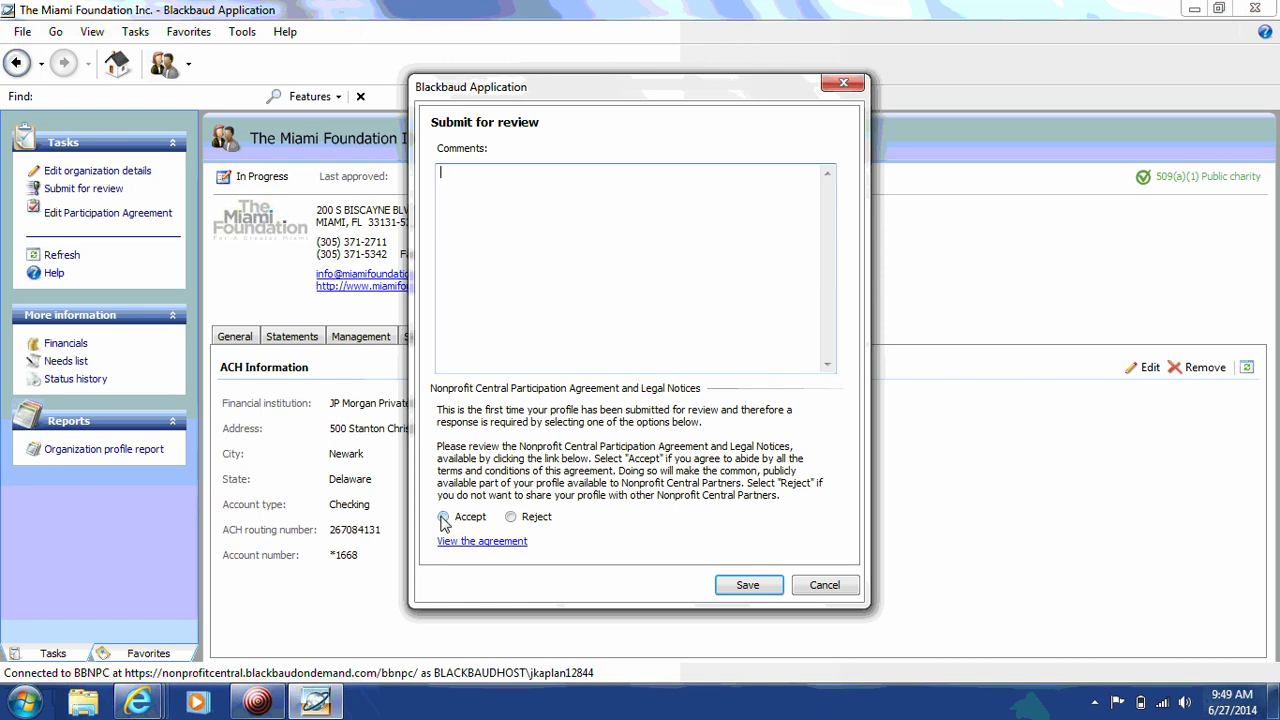
click(749, 586)
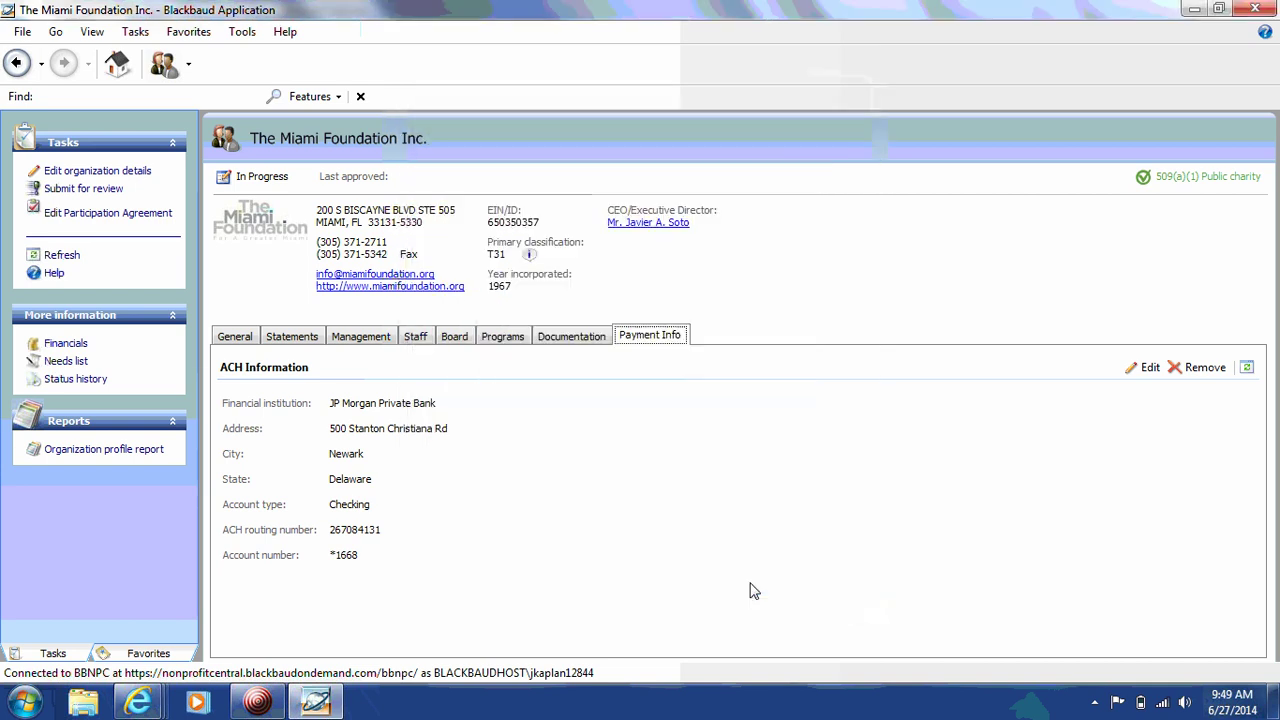